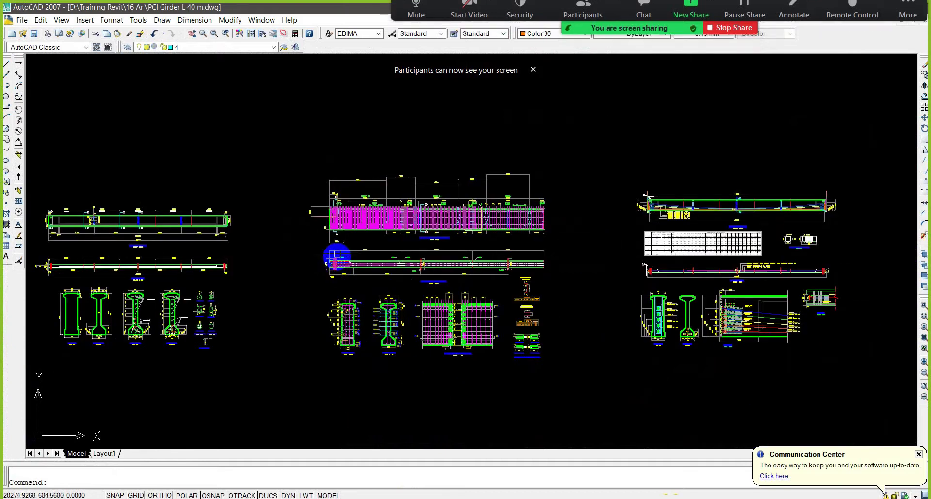
Step: Zoom and pan the girder elevation to show SEGMEN 5, the upper dimensions and the SEGMEN labels
scroll(370, 183, "up", 3)
scroll(349, 210, "up", 2)
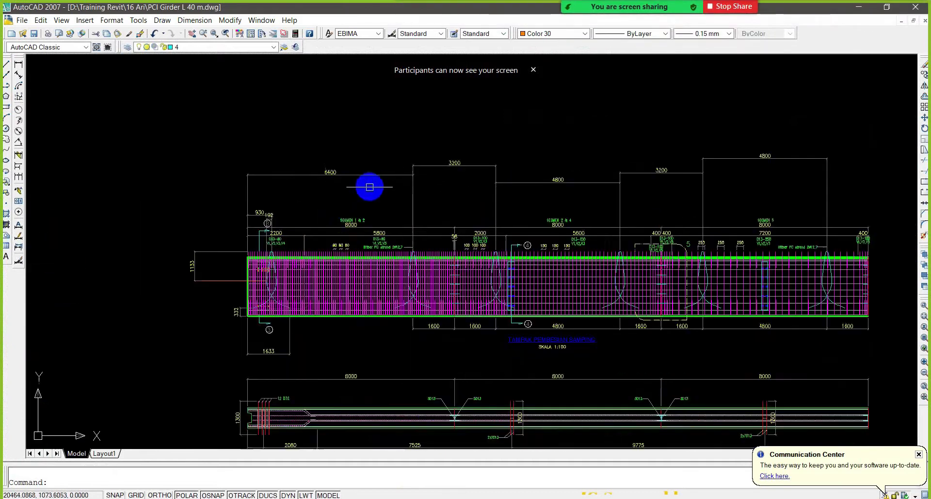
scroll(282, 264, "up", 3)
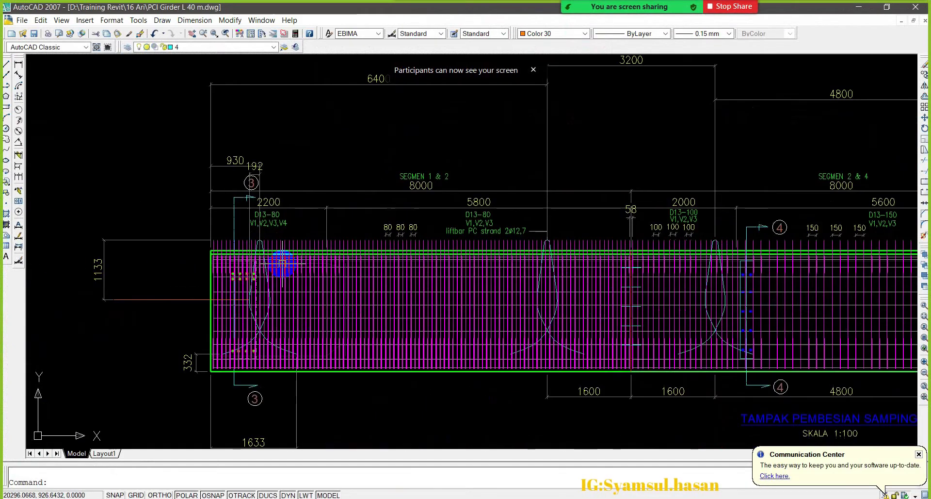
scroll(260, 283, "up", 2)
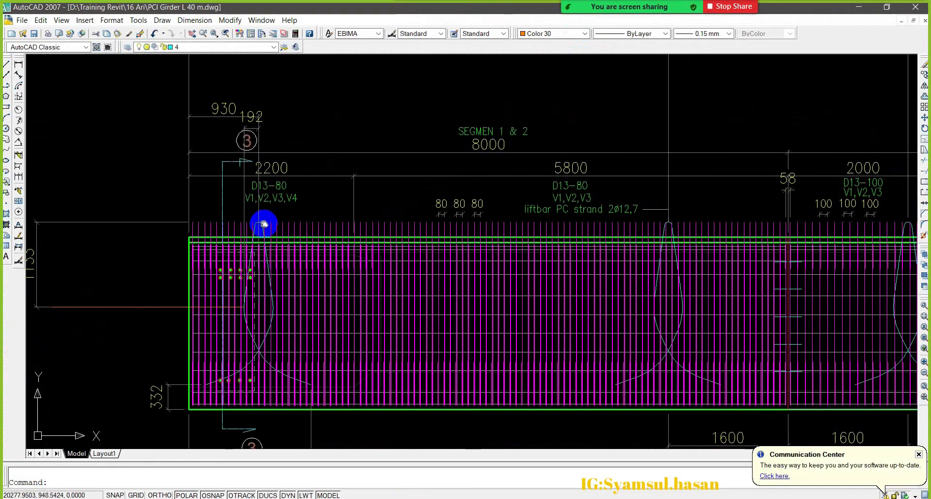
scroll(264, 224, "down", 2)
middle_click_drag(534, 222, 244, 257)
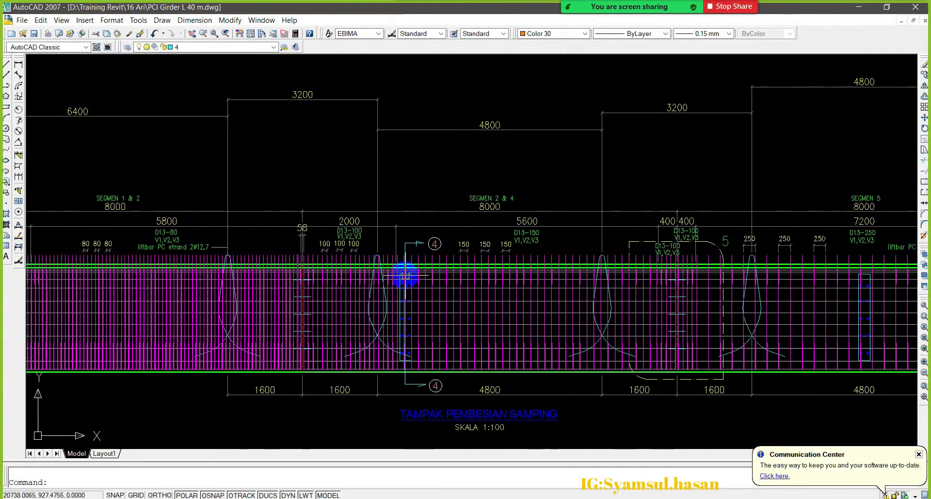
middle_click_drag(405, 275, 229, 253)
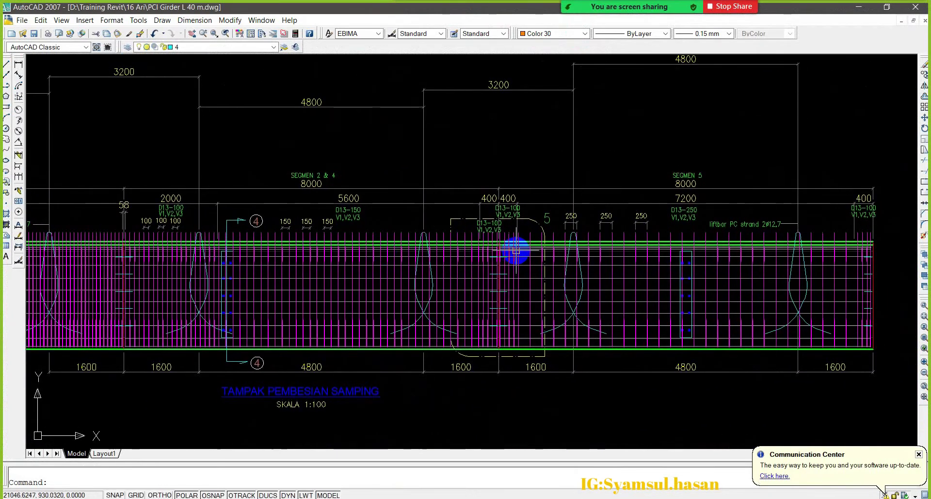
scroll(370, 237, "down", 1)
scroll(370, 238, "down", 2)
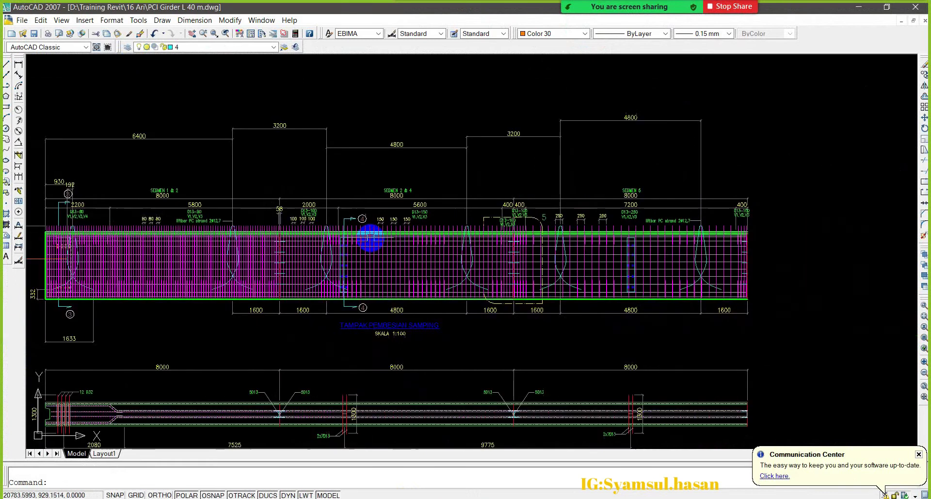
scroll(365, 233, "down", 2)
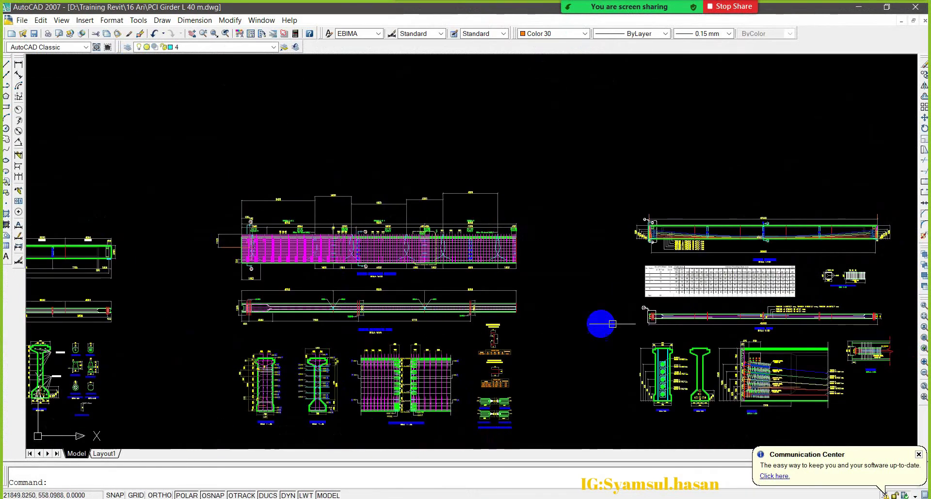
scroll(299, 291, "up", 7)
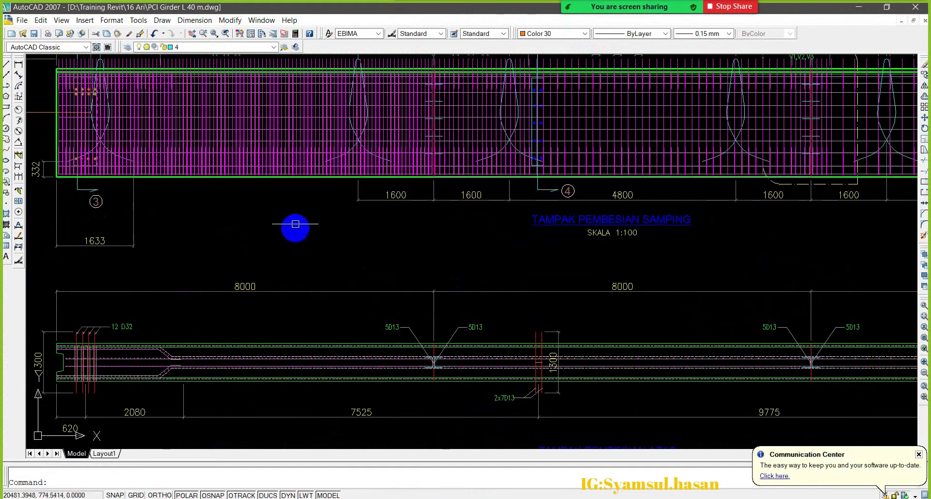
middle_click_drag(295, 225, 378, 420)
middle_click_drag(149, 323, 212, 308)
scroll(212, 307, "up", 2)
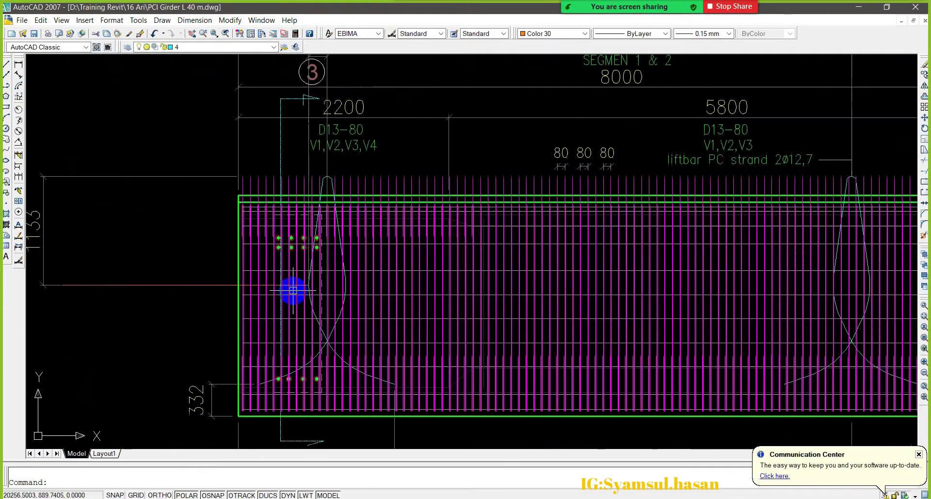
scroll(293, 291, "up", 2)
Step: Inspect the teardrop liftbar curve at the girder top, then zoom out and switch to Revit
left_click(348, 135)
left_click(348, 131)
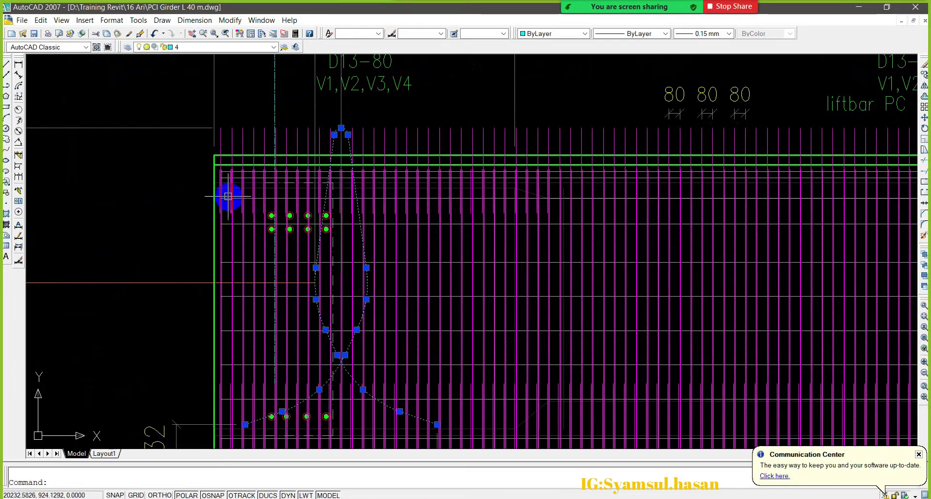
key("Escape")
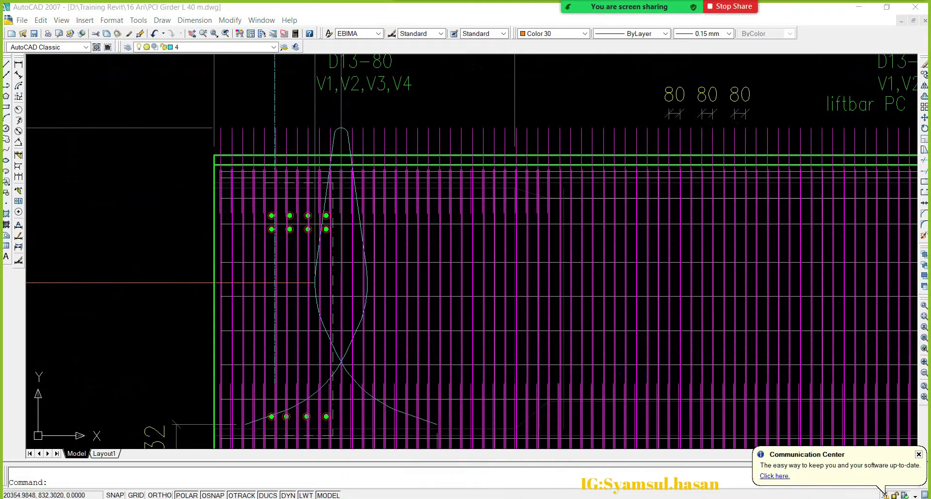
scroll(306, 250, "down", 2)
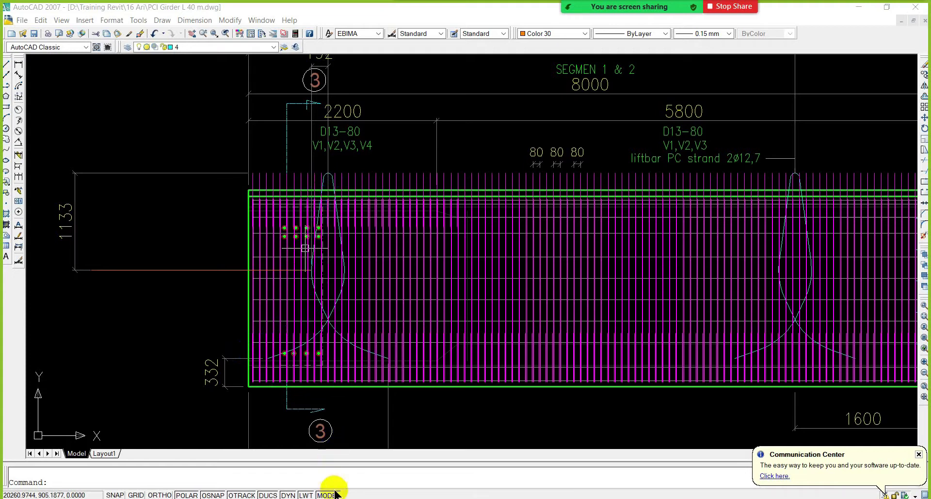
key("alt+Tab")
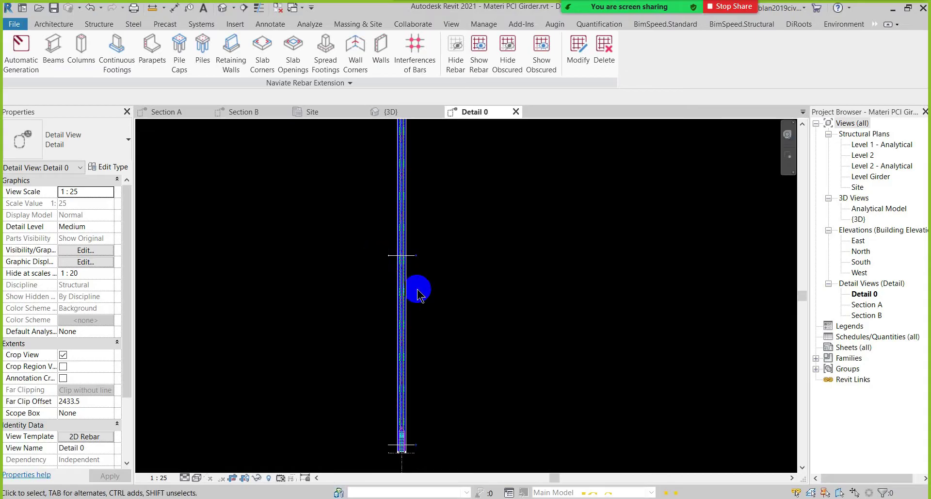
Step: Open the Section A girder cross-section view
left_click(179, 111)
scroll(334, 208, "down", 3)
scroll(416, 228, "up", 2)
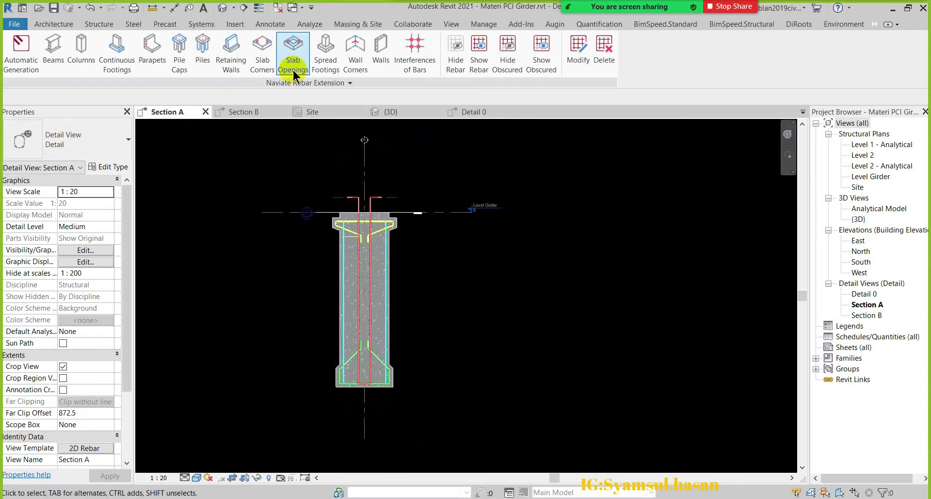
Step: Draw a vertical section line through the girder and open the new Detail 1 view
left_click(244, 7)
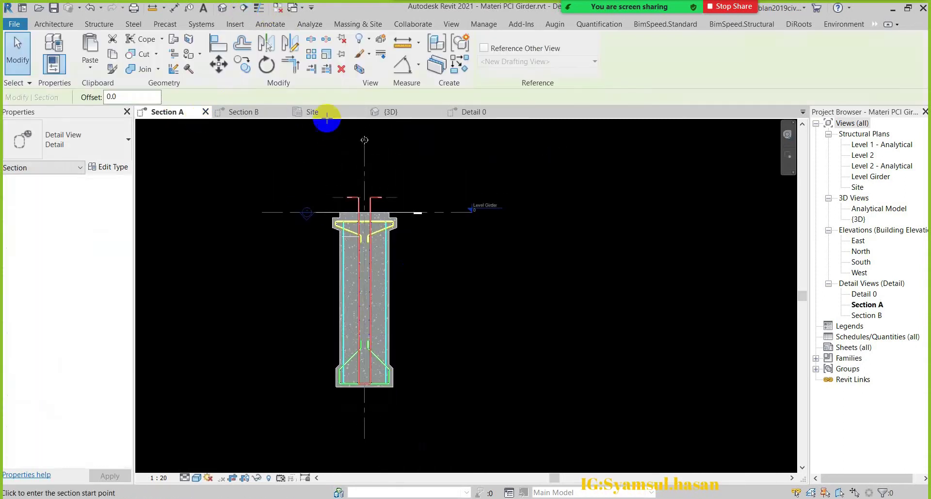
left_click(365, 187)
left_click(371, 406)
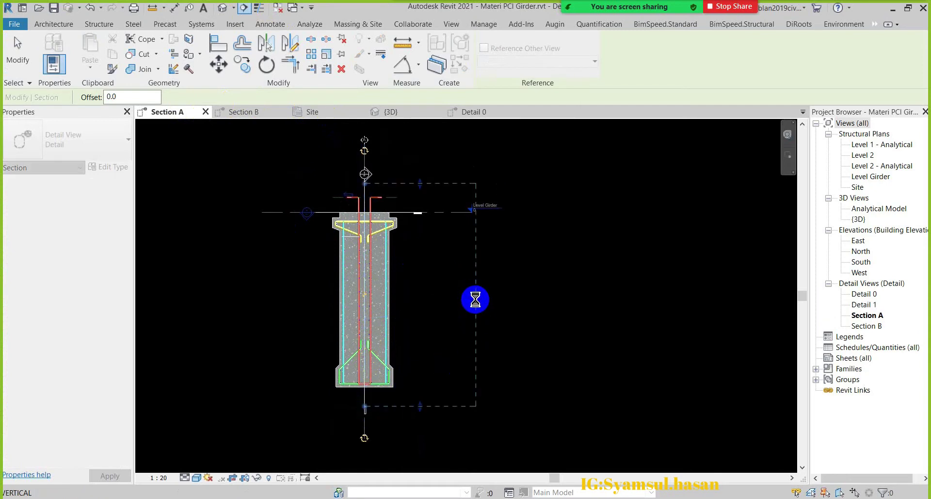
right_click(364, 266)
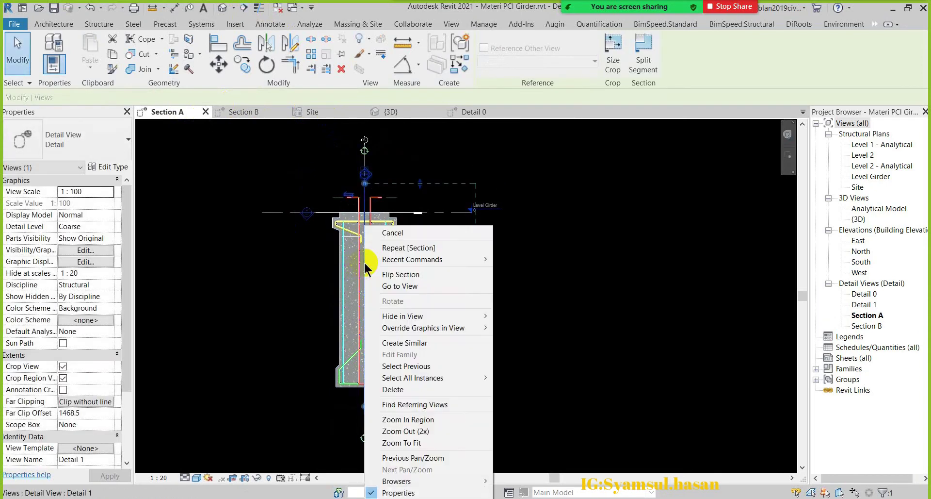
left_click(401, 285)
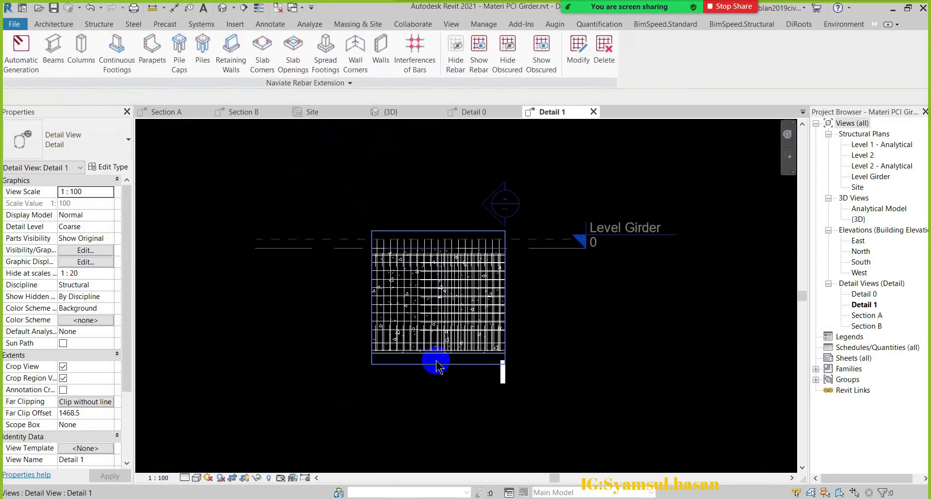
Step: Resize the Detail 1 crop region around the girder
left_click(445, 364)
scroll(540, 347, "down", 3)
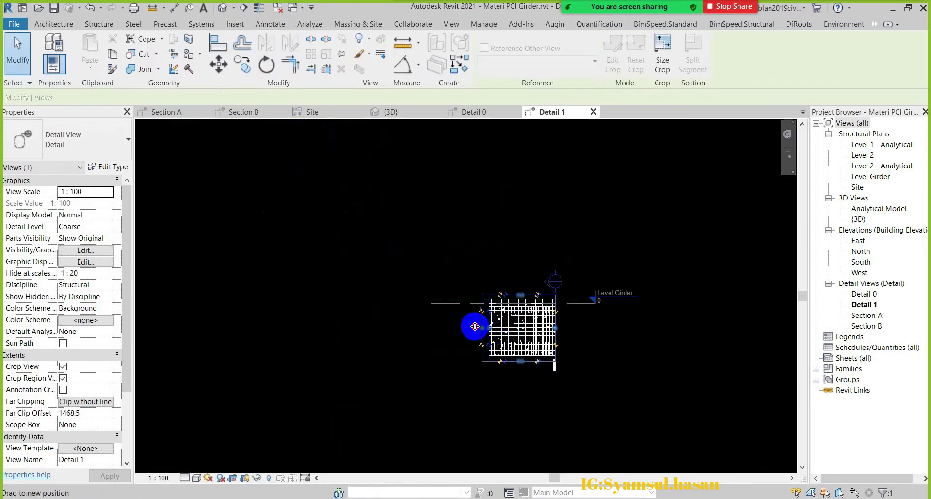
left_click_drag(467, 322, 694, 294)
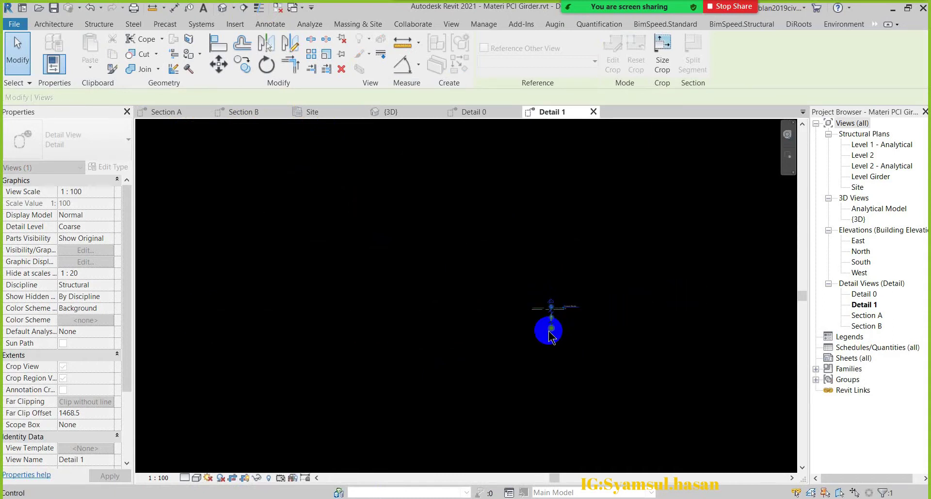
scroll(554, 318, "up", 5)
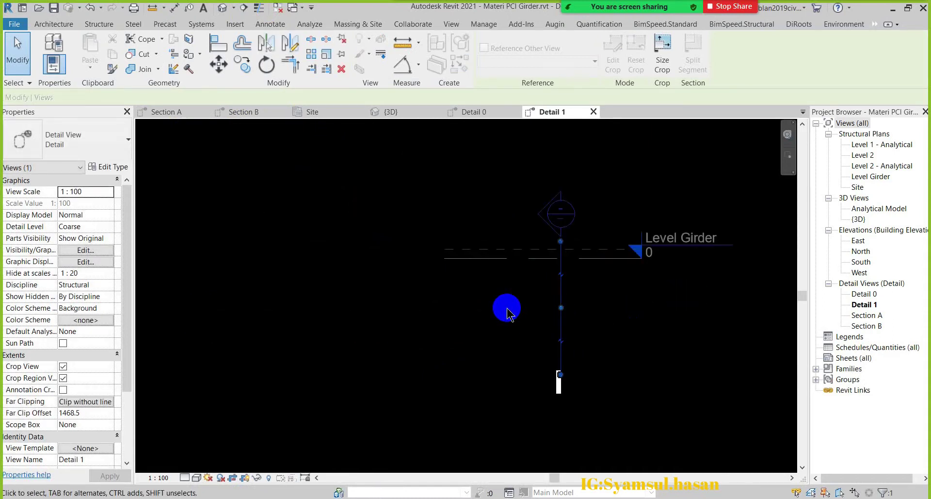
left_click(571, 301)
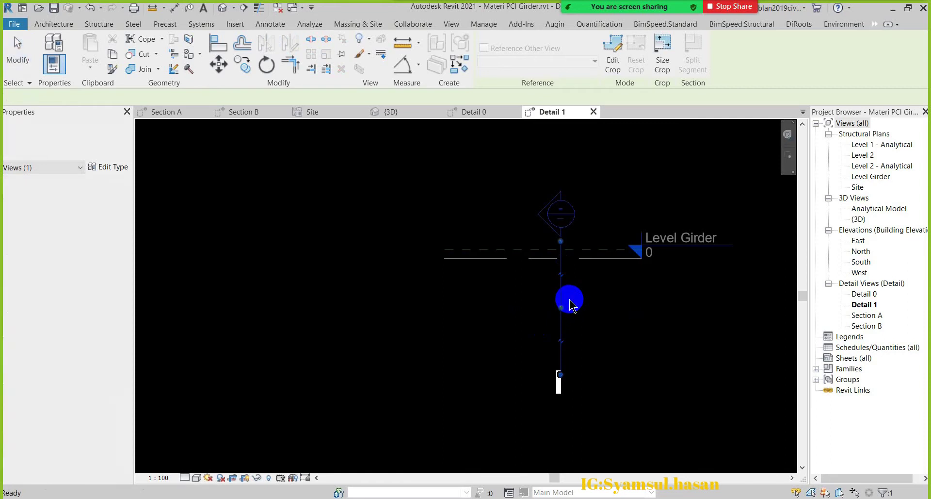
Step: Widen the crop region left and right to cover the whole girder
left_click(500, 358)
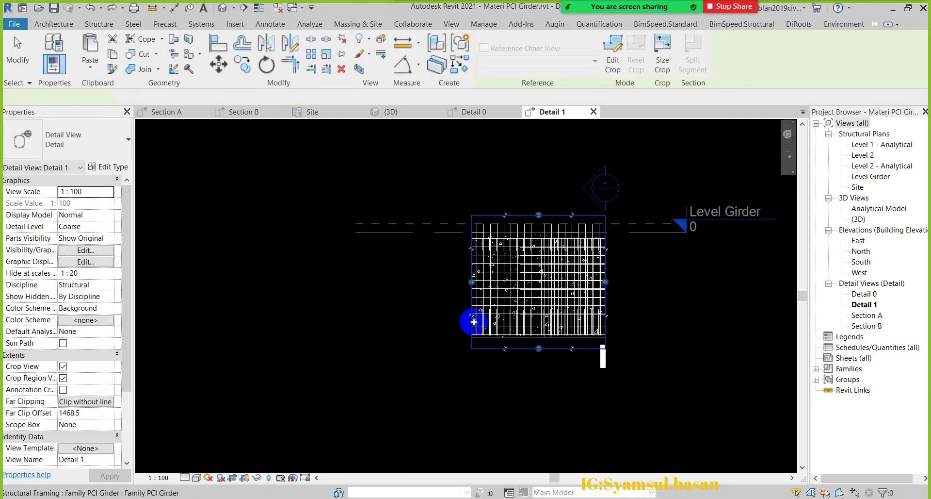
scroll(449, 284, "down", 2)
scroll(448, 284, "down", 2)
scroll(413, 283, "down", 1)
scroll(410, 283, "down", 1)
scroll(386, 279, "down", 1)
left_click_drag(387, 278, 212, 269)
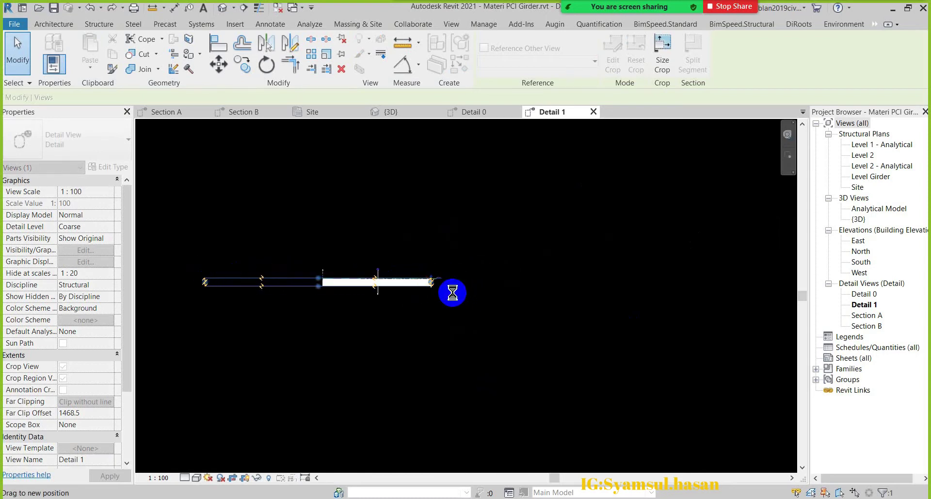
scroll(427, 279, "up", 4)
scroll(402, 252, "up", 1)
left_click_drag(399, 247, 662, 246)
Step: Raise the crop region's top edge and lower its bottom edge
scroll(447, 245, "down", 4)
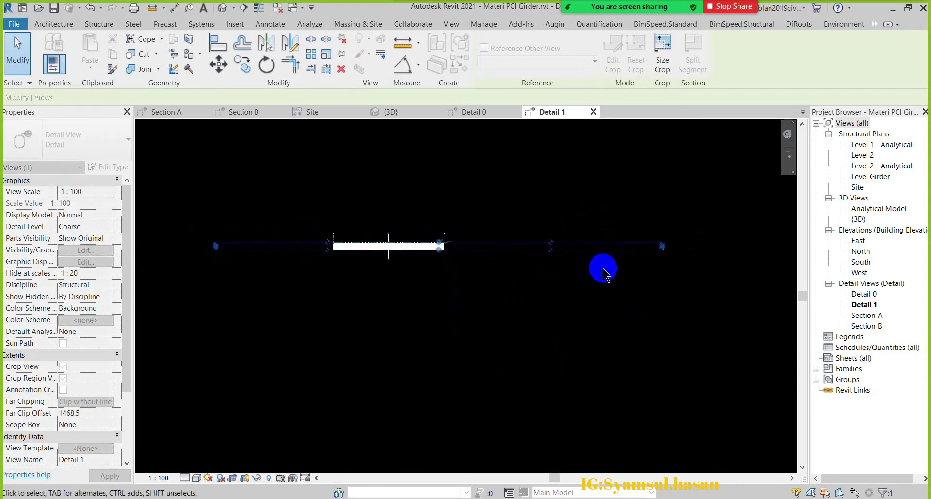
scroll(510, 248, "up", 4)
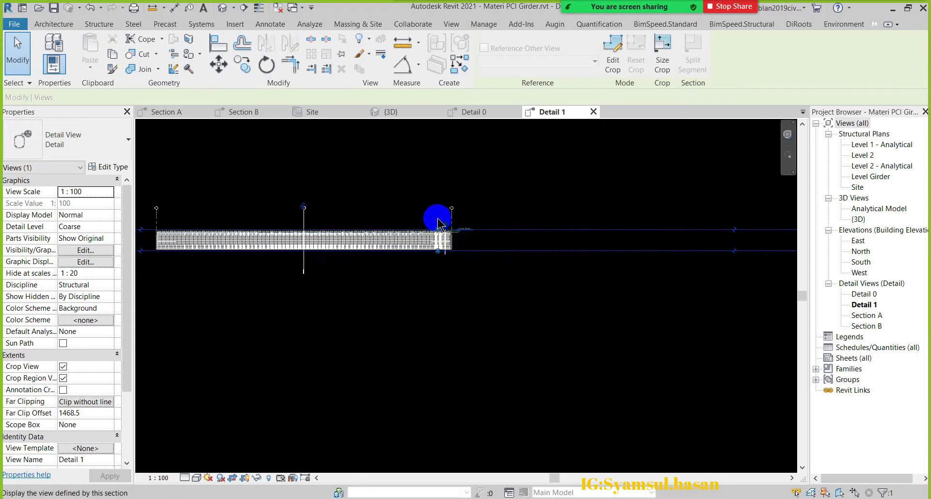
scroll(438, 220, "up", 2)
scroll(440, 230, "up", 2)
scroll(443, 228, "up", 1)
left_click_drag(445, 218, 445, 221)
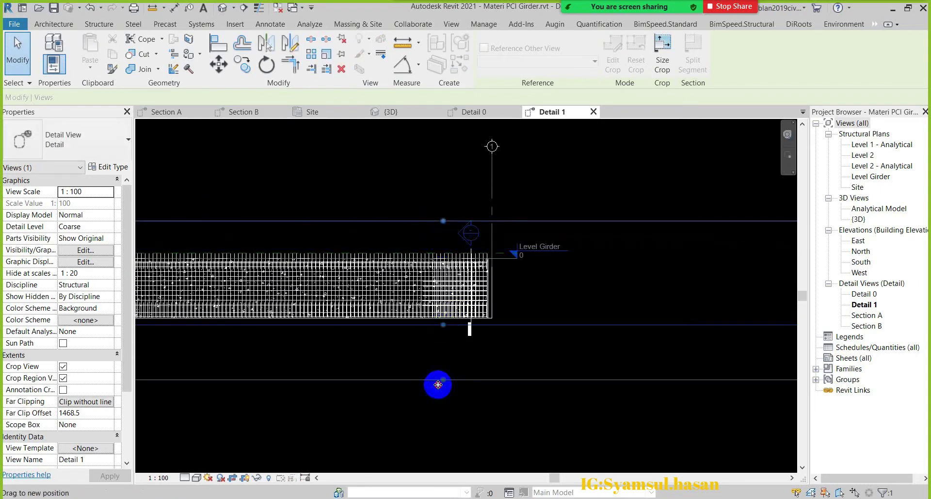
left_click_drag(444, 325, 443, 388)
scroll(607, 316, "down", 3)
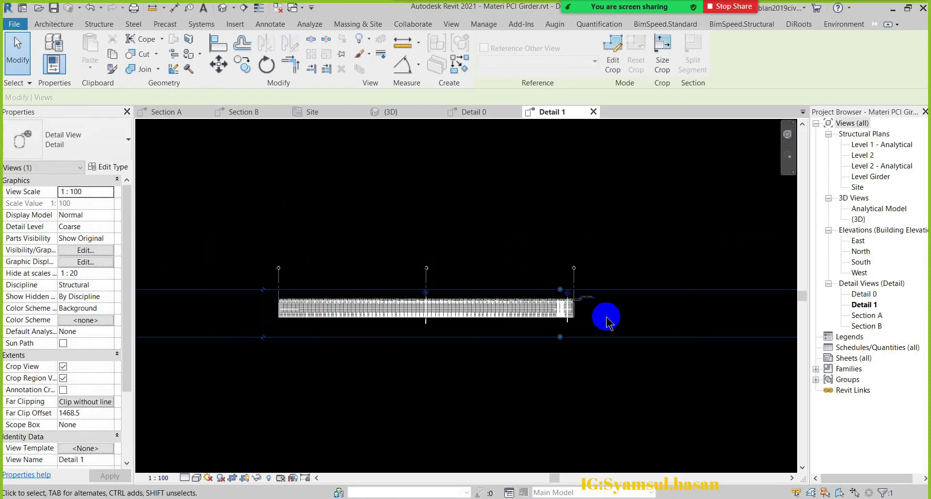
scroll(272, 315, "up", 3)
Step: Set the view scale to 1 : 25 and the detail level to Medium
left_click(159, 477)
left_click(165, 384)
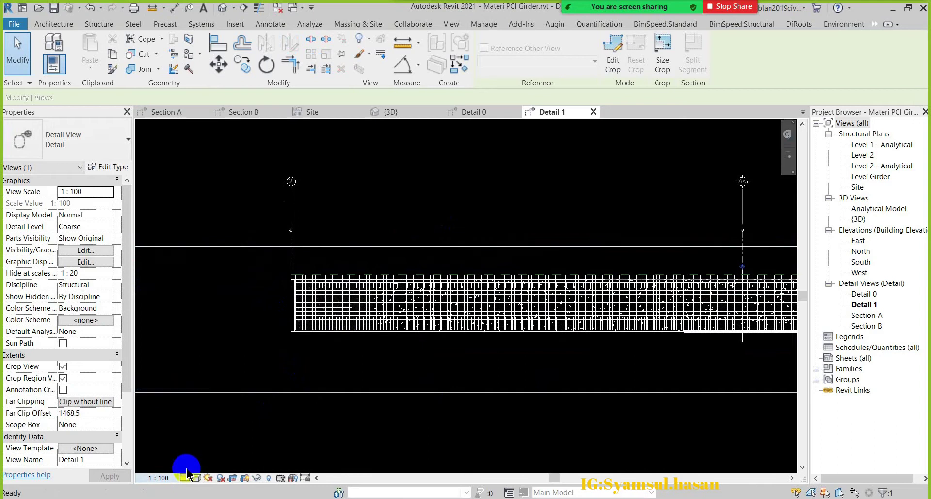
left_click(185, 478)
left_click(202, 452)
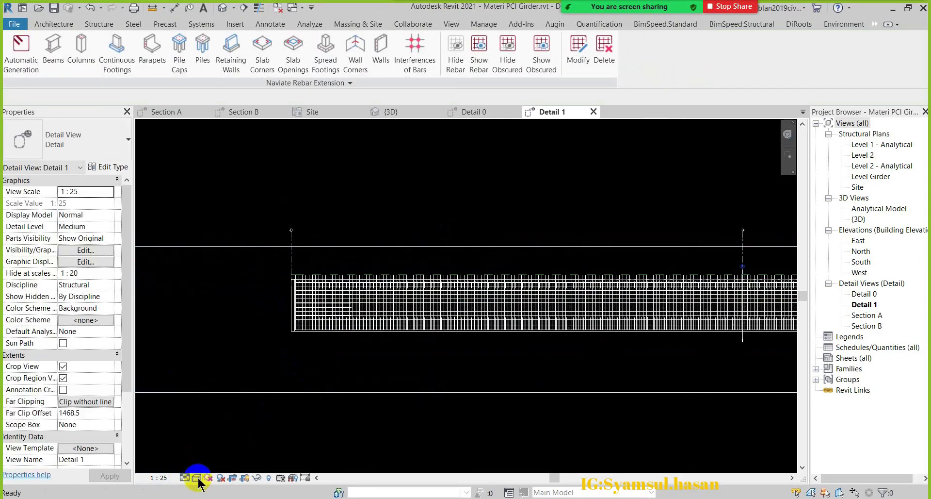
Step: Give Detail 1 the Shaded visual style and the 2D Rebar Template, then switch to AutoCAD
left_click(198, 479)
left_click(216, 438)
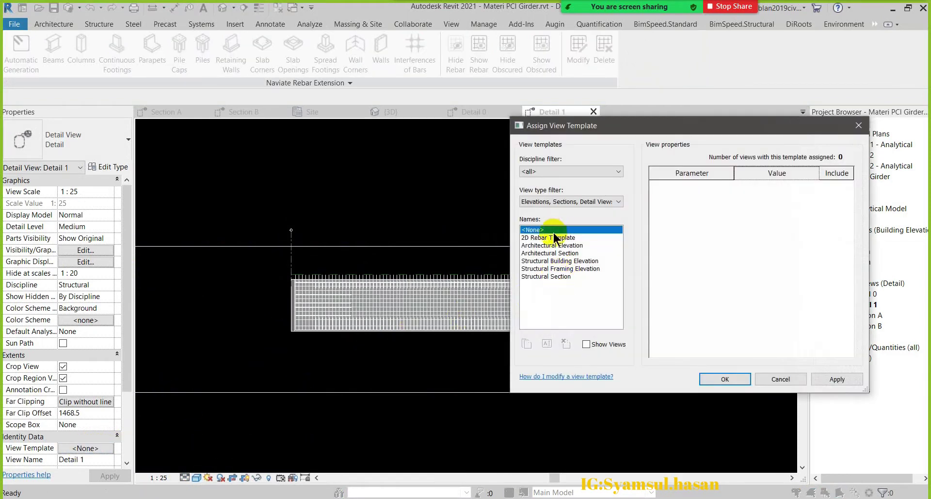
left_click(555, 237)
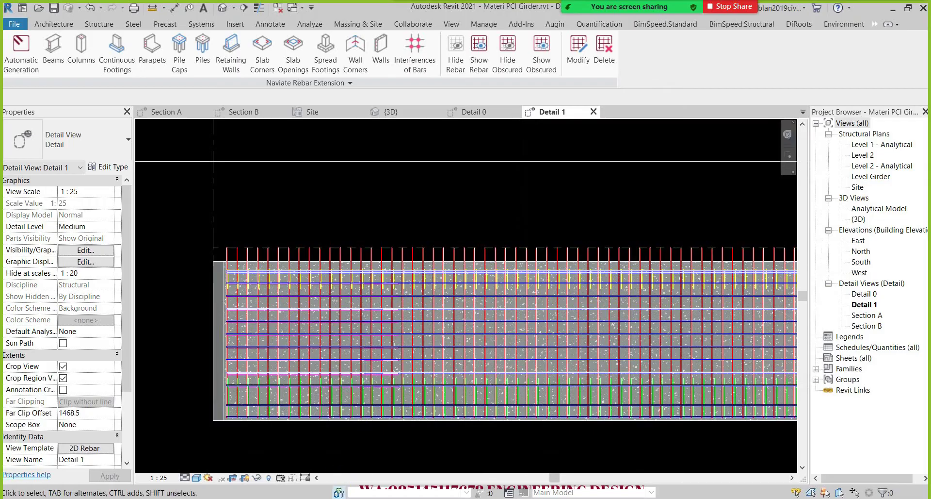
key("alt+Tab")
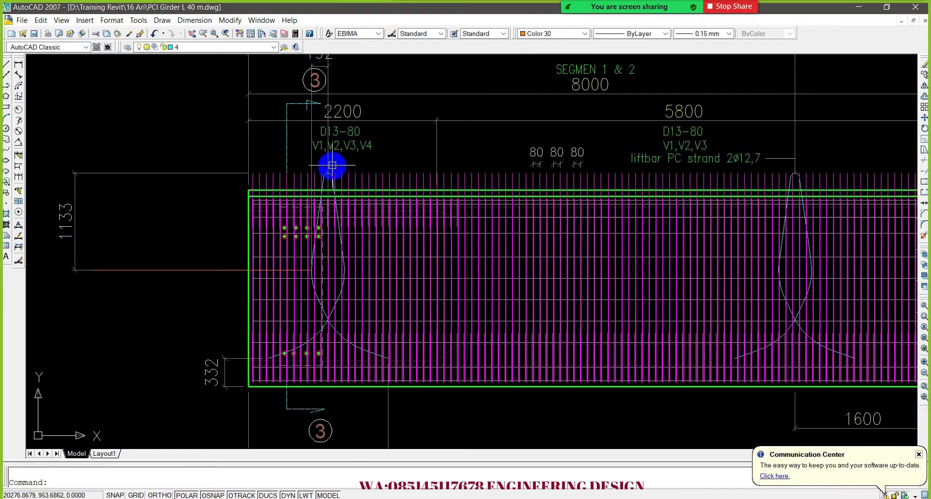
Step: Pan to the girder-end 930 and 192 liftbar dimensions, then return to Revit
middle_click_drag(333, 167, 334, 227)
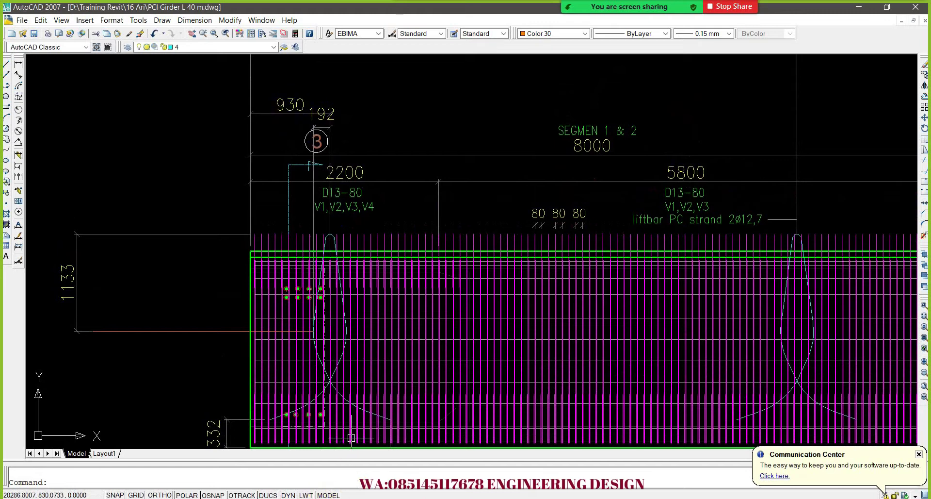
key("alt+Tab")
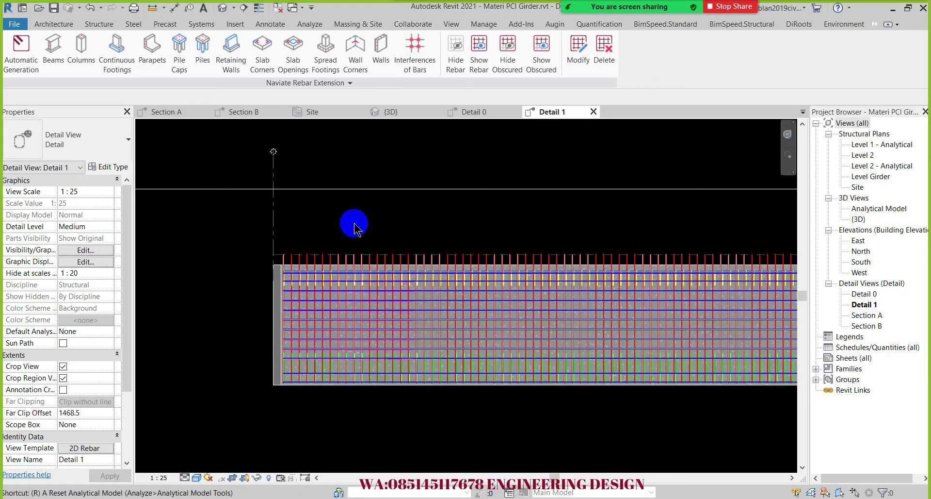
Step: Place a reference plane offset 930 from the girder's left end using RP and Pick Lines
key("r")
key("p")
left_click(498, 42)
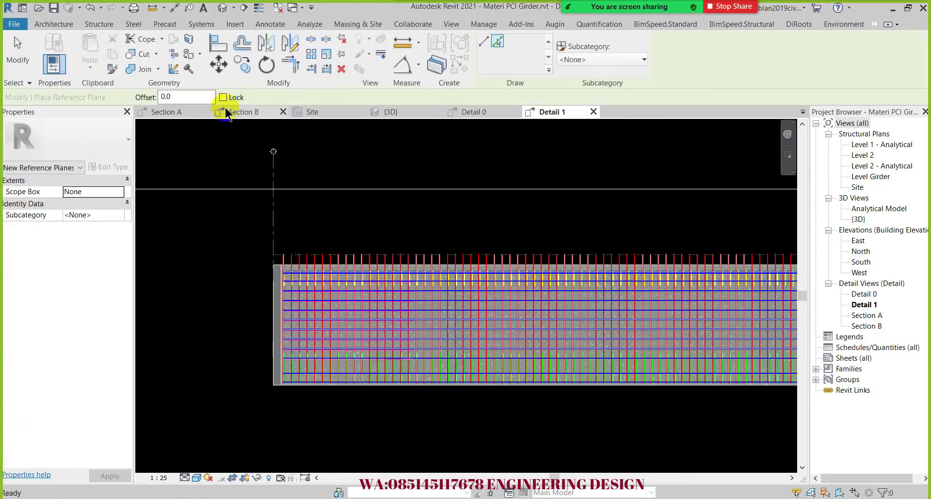
double_click(184, 97)
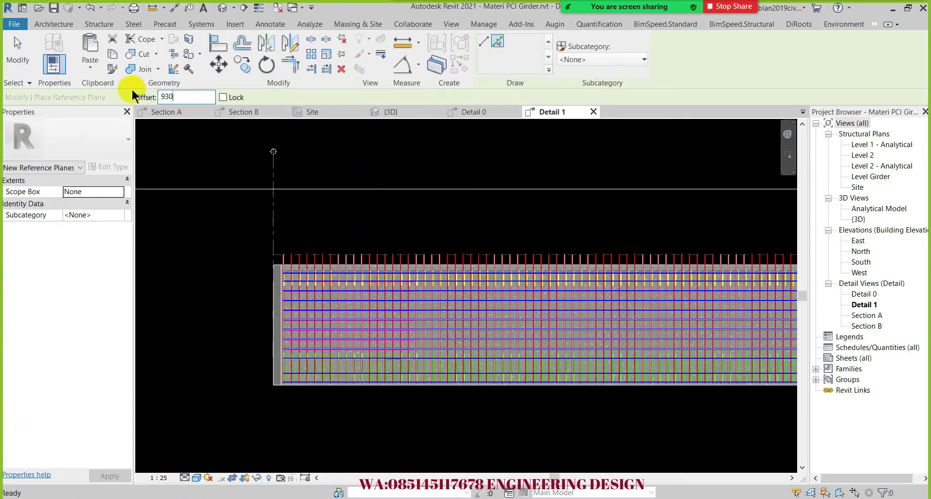
type("0")
left_click(296, 238)
left_click(278, 228)
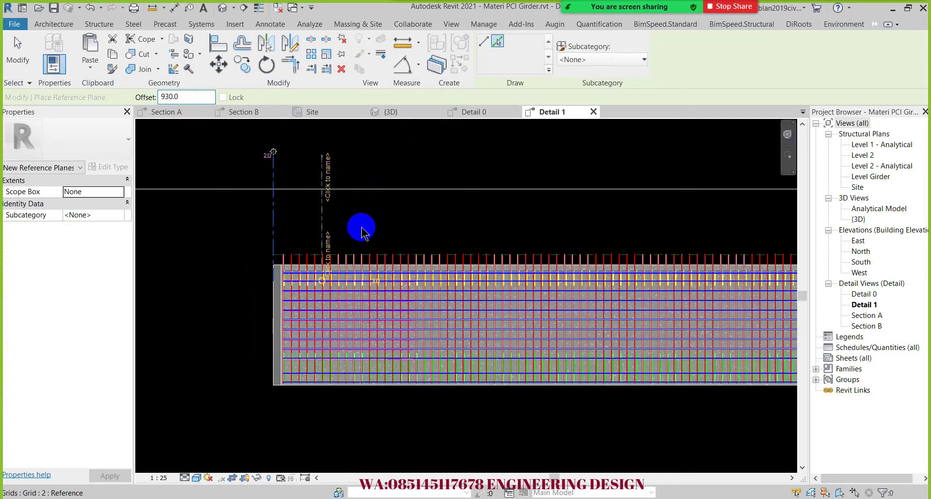
key("Escape")
key("Escape")
Step: Stretch the reference plane below the girder, then select the girder to host rebar
left_click(322, 264)
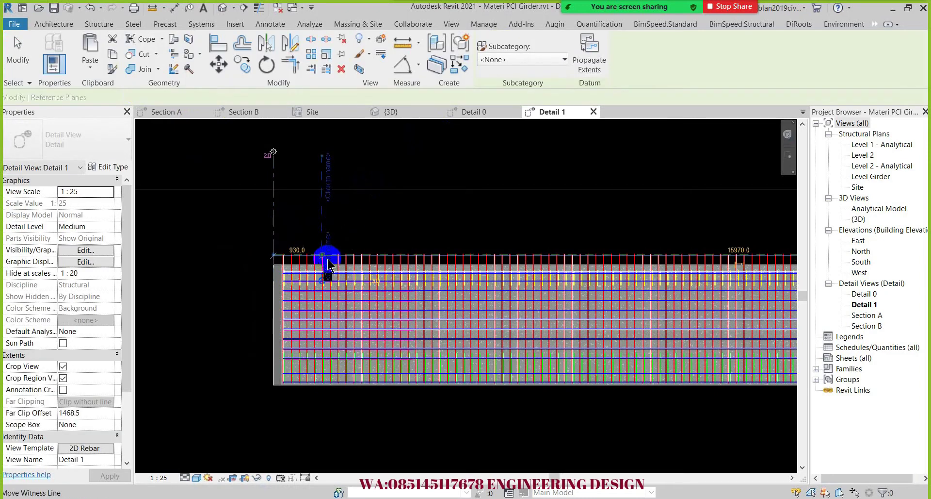
left_click_drag(322, 283, 323, 420)
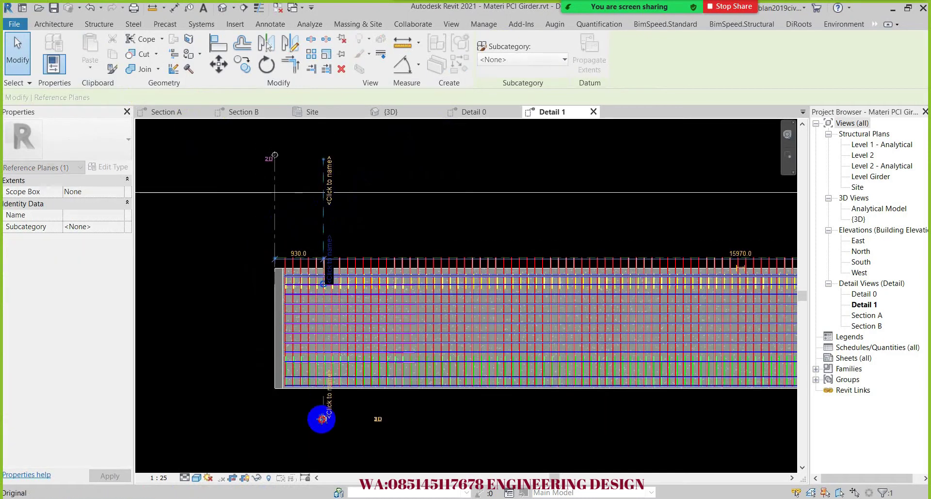
key("alt+Tab")
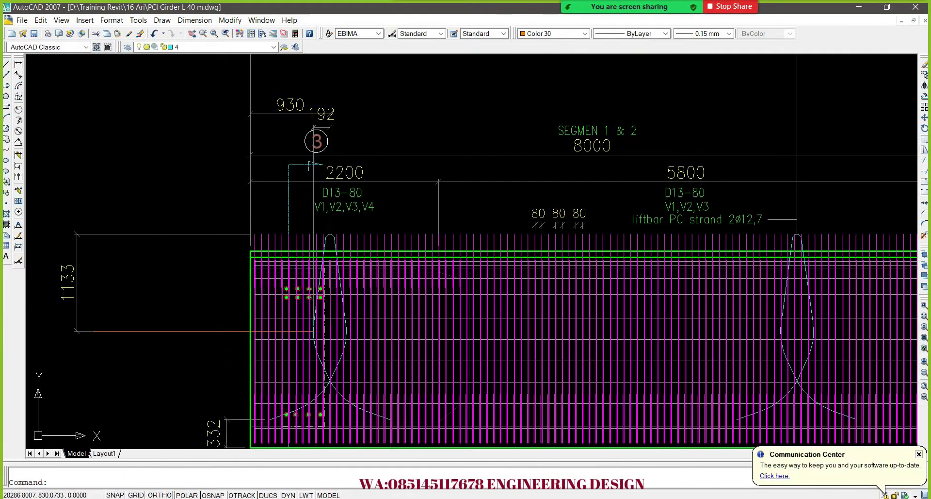
key("alt+Tab")
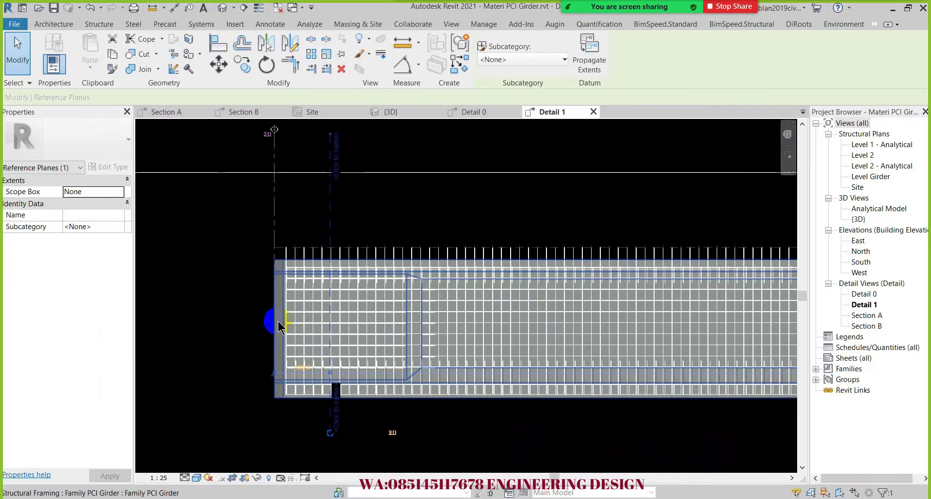
left_click(274, 313)
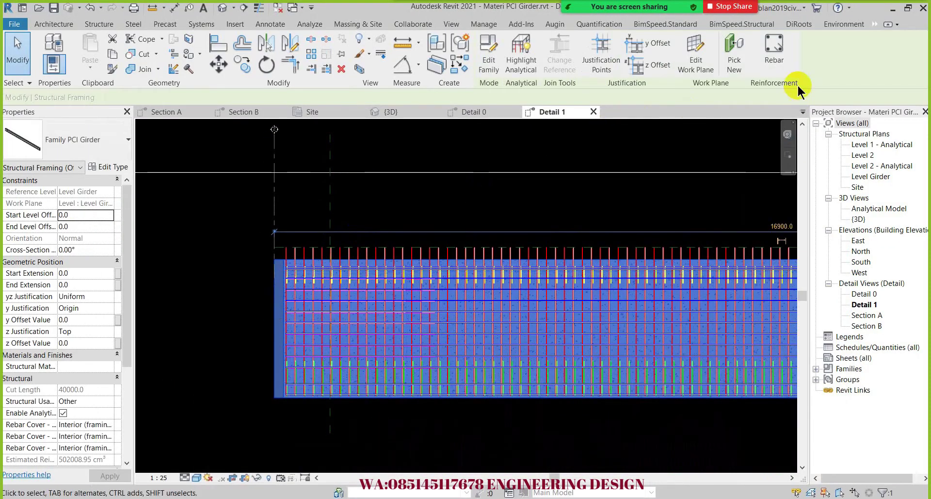
left_click(769, 55)
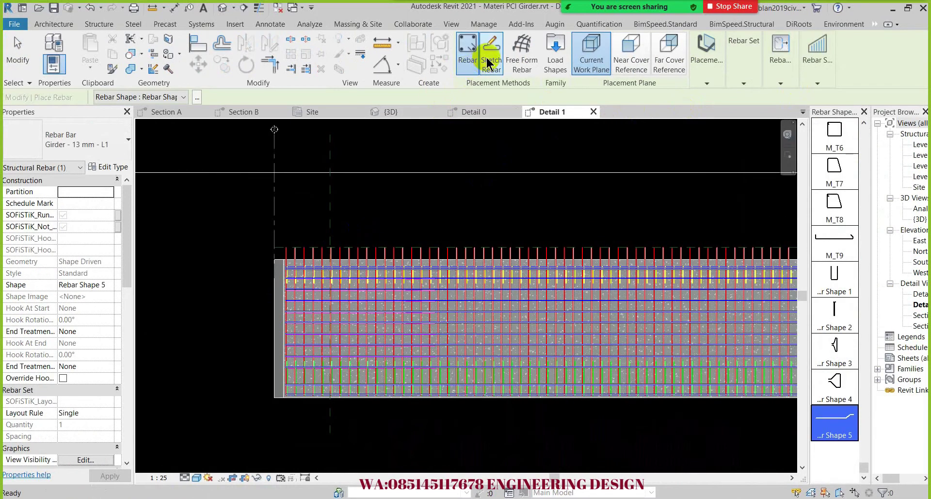
Step: Start a sketched rebar hosted in the PCI girder and draw its first line segment
left_click(489, 62)
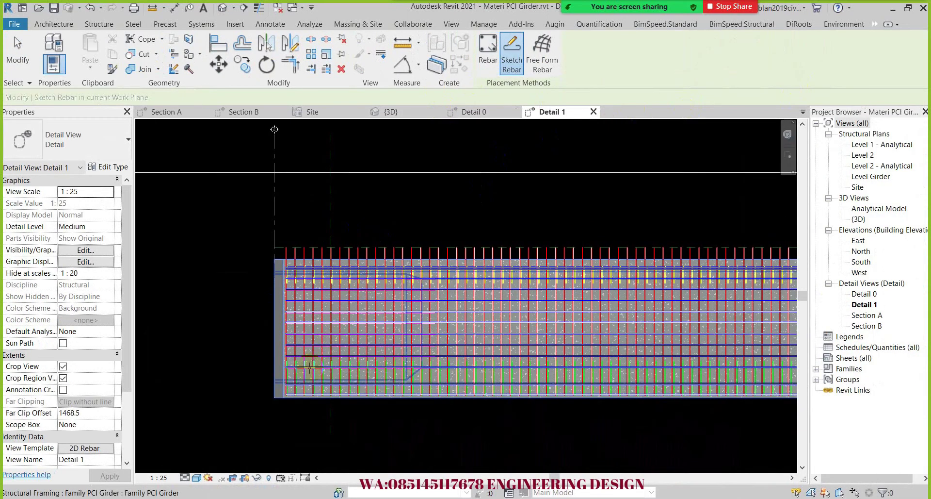
scroll(300, 390, "up", 2)
left_click(270, 379)
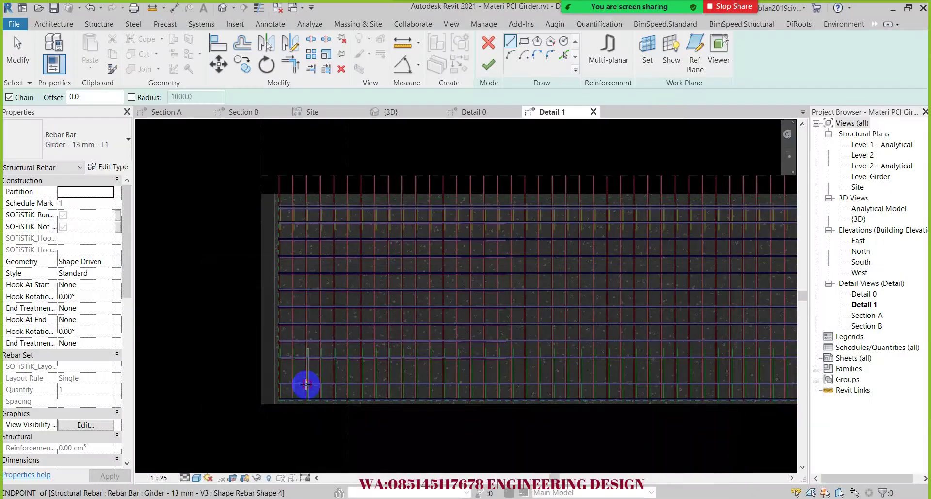
left_click(297, 396)
scroll(297, 396, "up", 2)
scroll(301, 380, "up", 2)
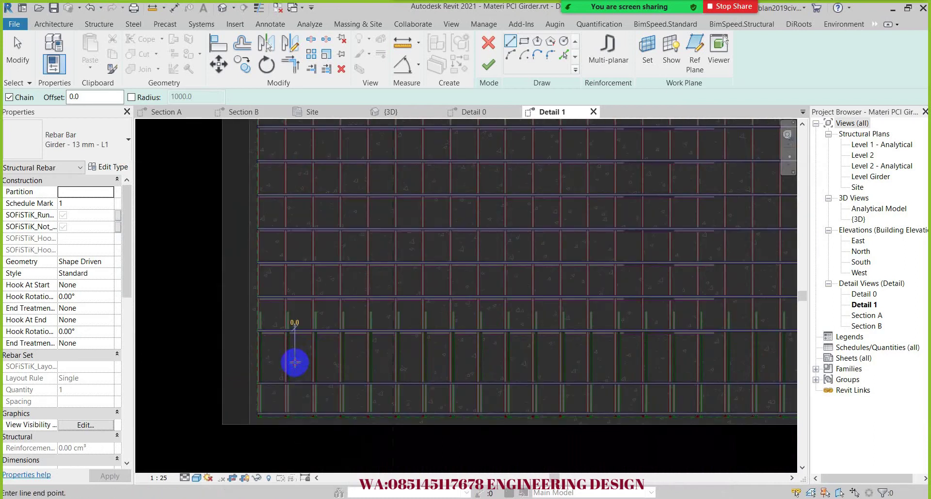
left_click(344, 341)
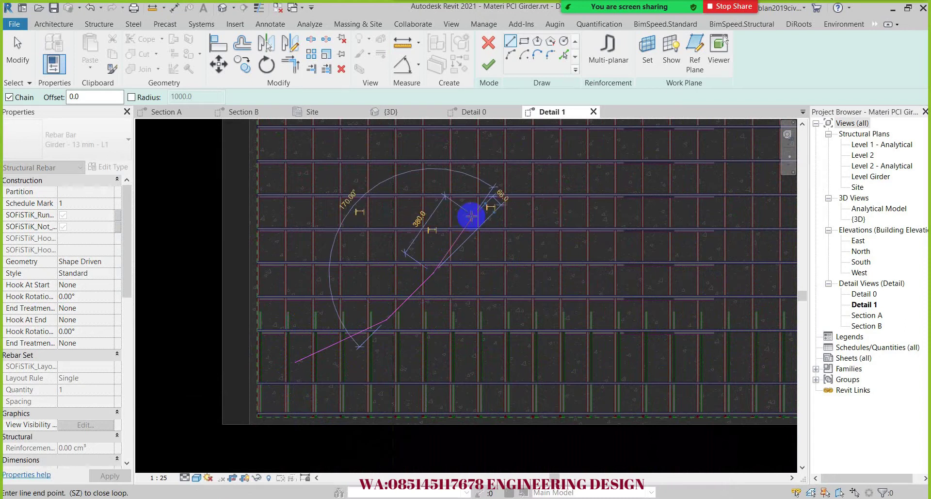
Step: Add the next angled liftbar segment toward the girder top, then window-select the sketch lines
scroll(375, 308, "down", 2)
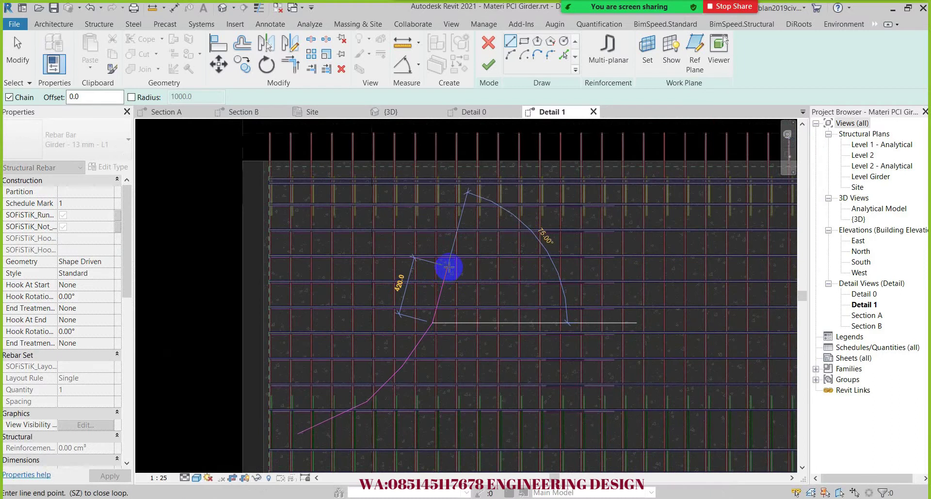
left_click(454, 224)
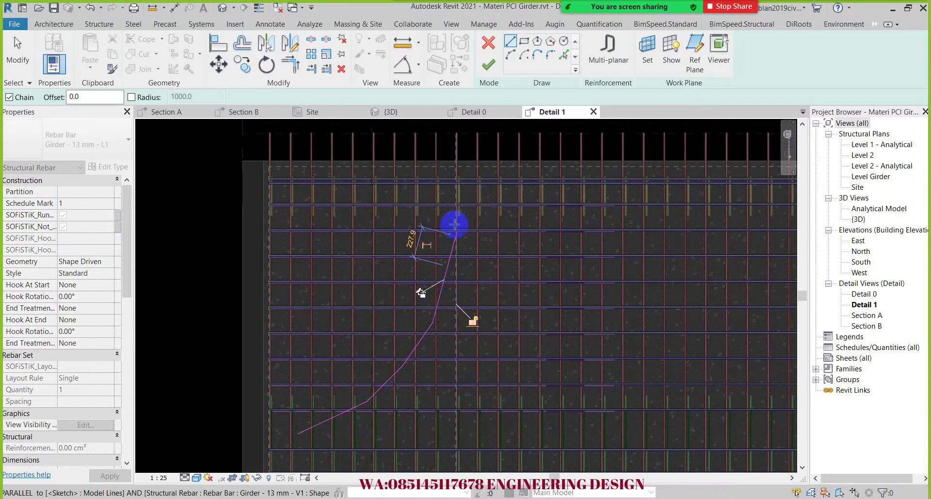
scroll(439, 156, "down", 3)
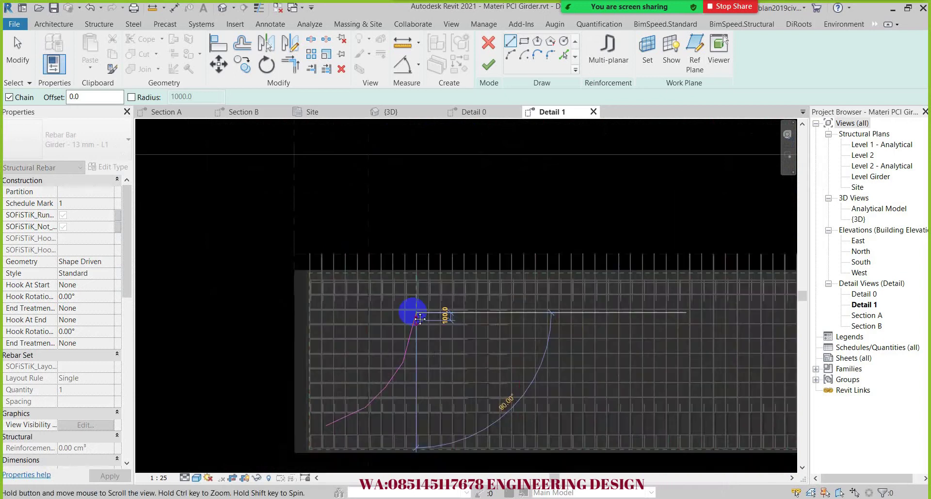
middle_click_drag(403, 341, 396, 260)
key("Escape")
left_click_drag(316, 245, 483, 427)
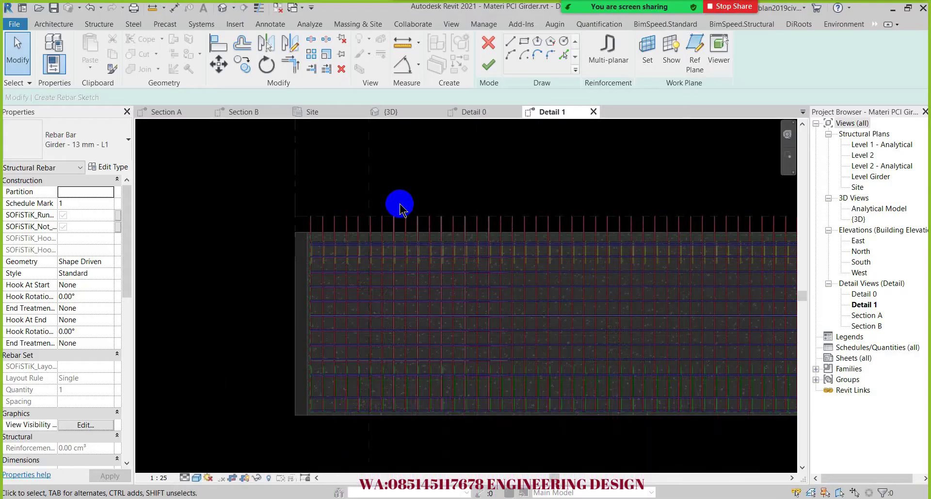
scroll(400, 208, "up", 2)
scroll(354, 207, "up", 4)
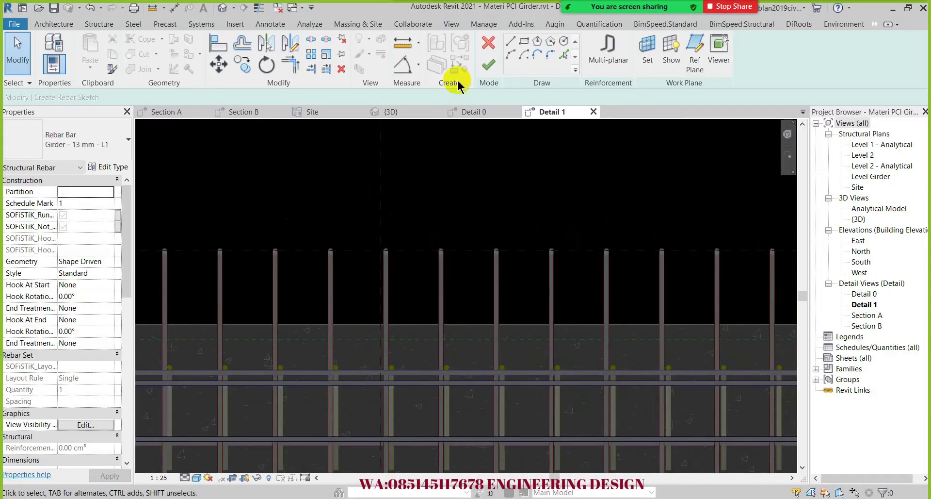
Step: Draw sketch lines from the reference plane intersection, adding the angled segment toward the girder top
left_click(511, 42)
scroll(378, 267, "up", 3)
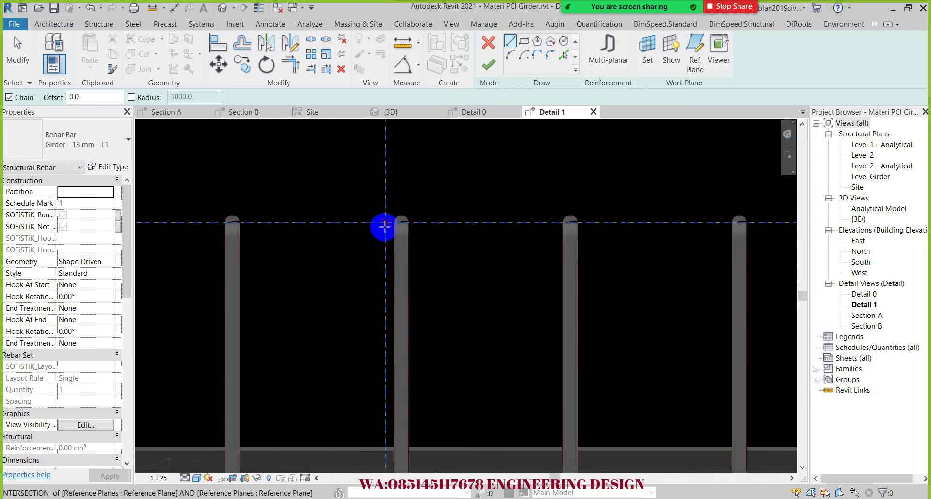
left_click(382, 234)
scroll(389, 253, "down", 3)
left_click(449, 280)
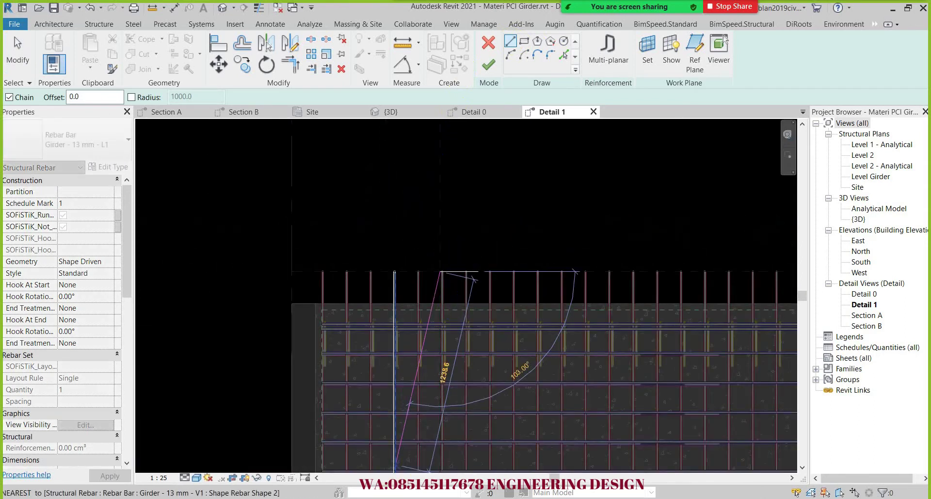
key("alt+Tab")
key("alt+Tab")
scroll(466, 317, "up", 2)
scroll(485, 340, "up", 2)
scroll(487, 271, "up", 2)
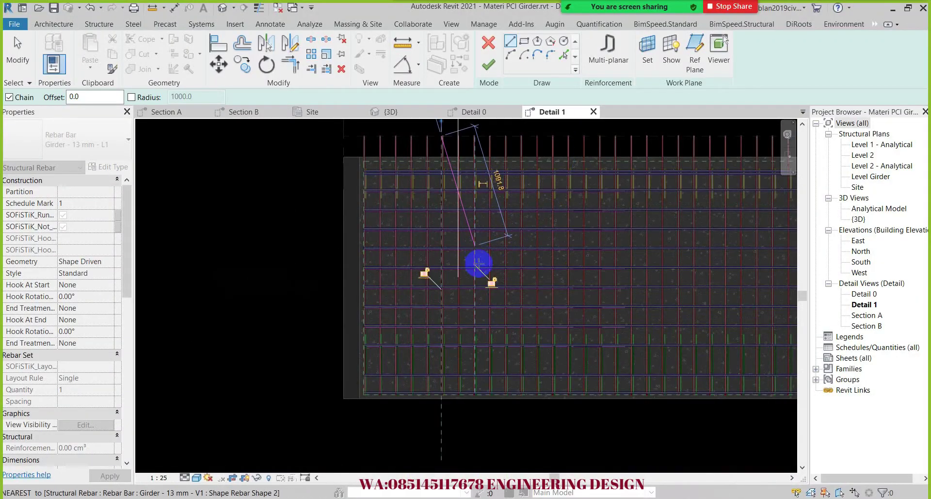
scroll(479, 274, "up", 2)
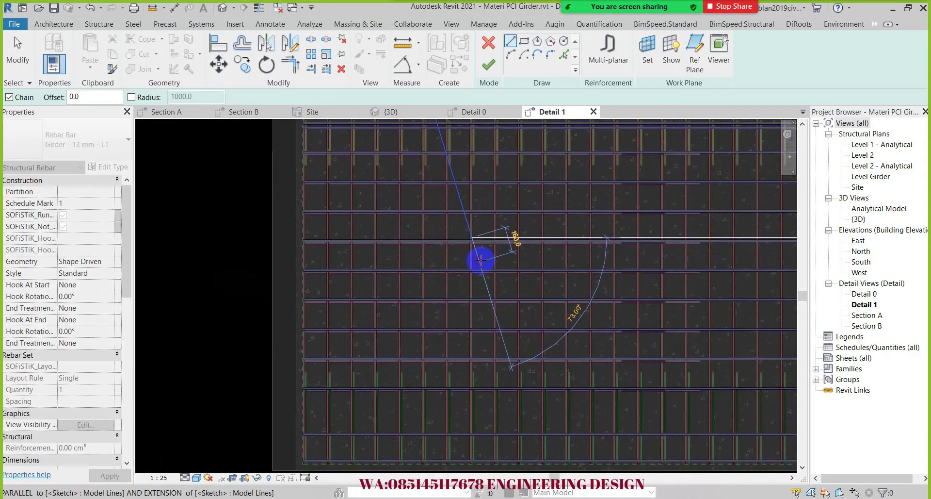
left_click(479, 261)
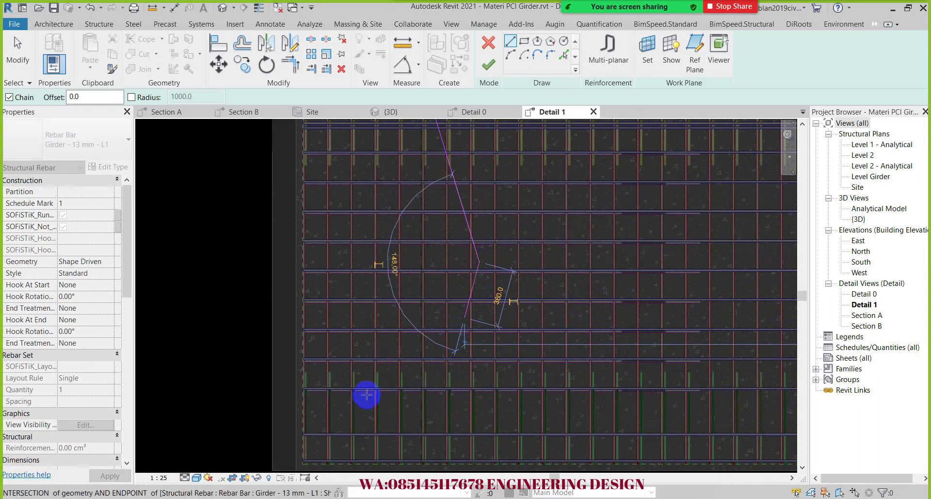
scroll(369, 394, "down", 2)
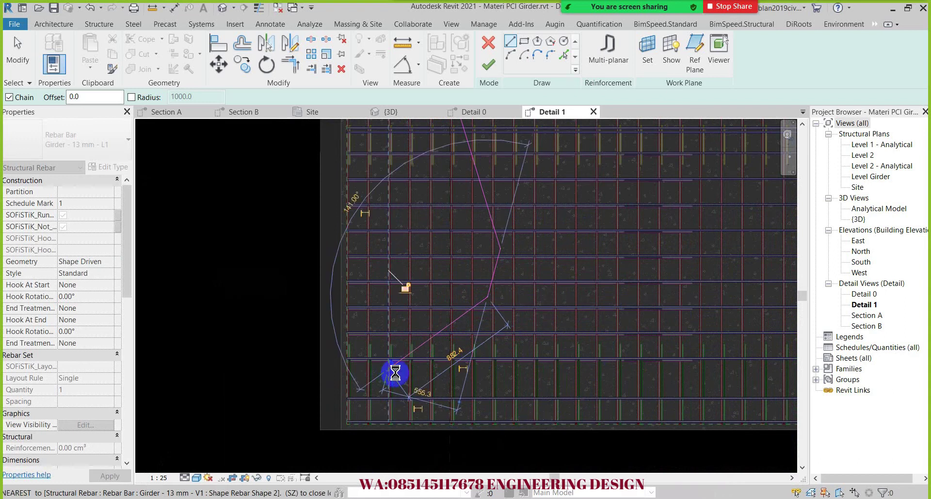
scroll(395, 372, "up", 2)
Step: Stretch the 882.4 sketch segment down-left to 1034.5 and compare with the AutoCAD drawing
key("Escape")
key("Escape")
left_click(413, 348)
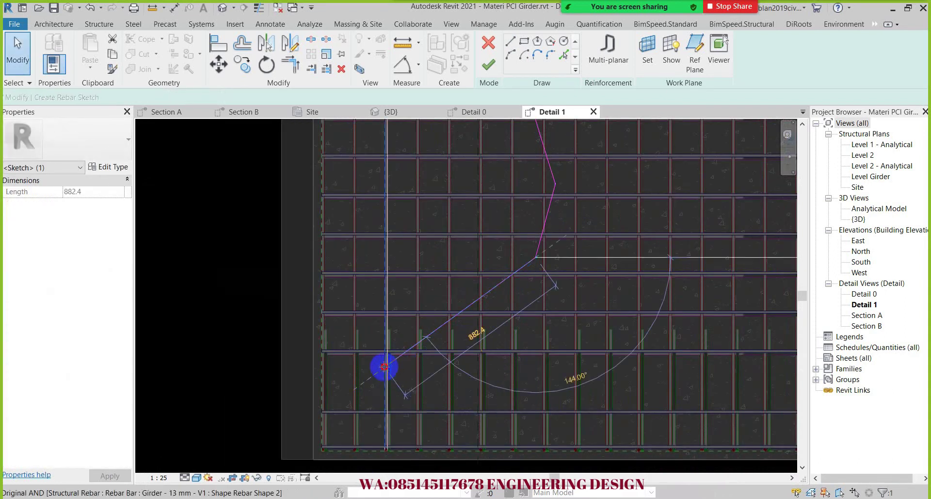
left_click_drag(384, 367, 364, 380)
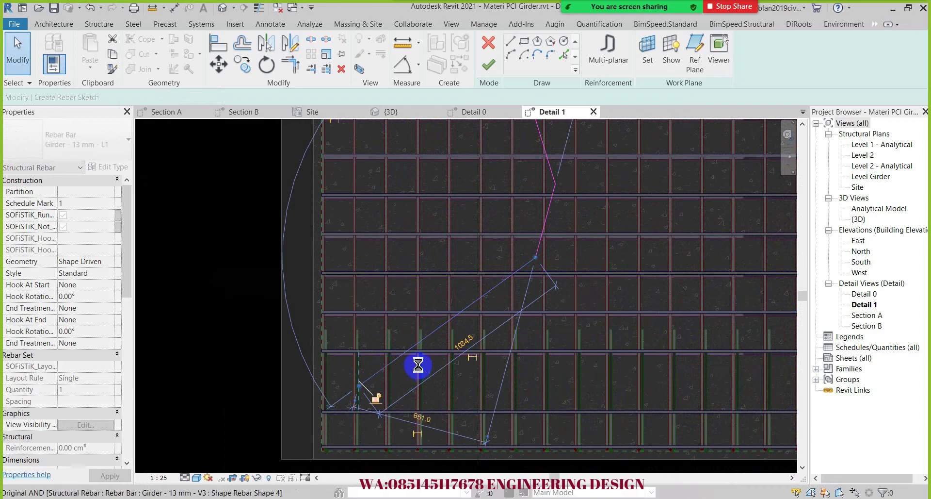
scroll(418, 365, "down", 2)
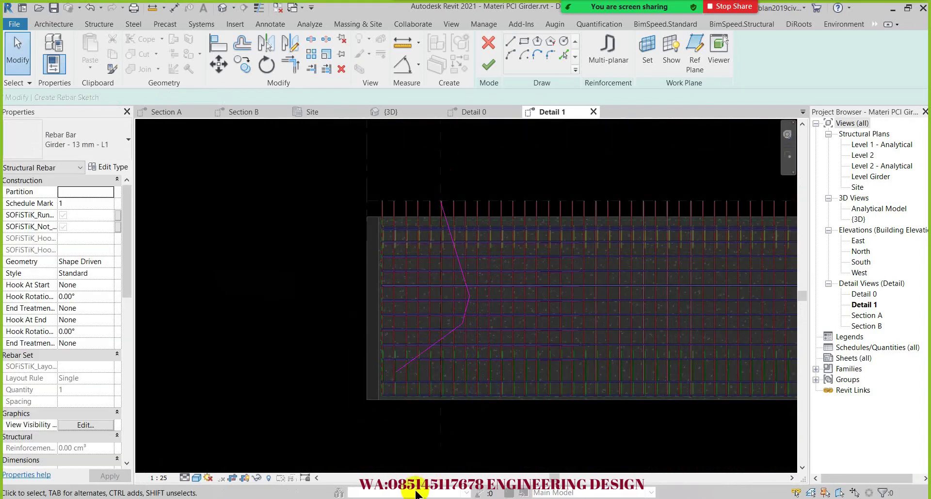
key("alt+Tab")
key("alt+Tab")
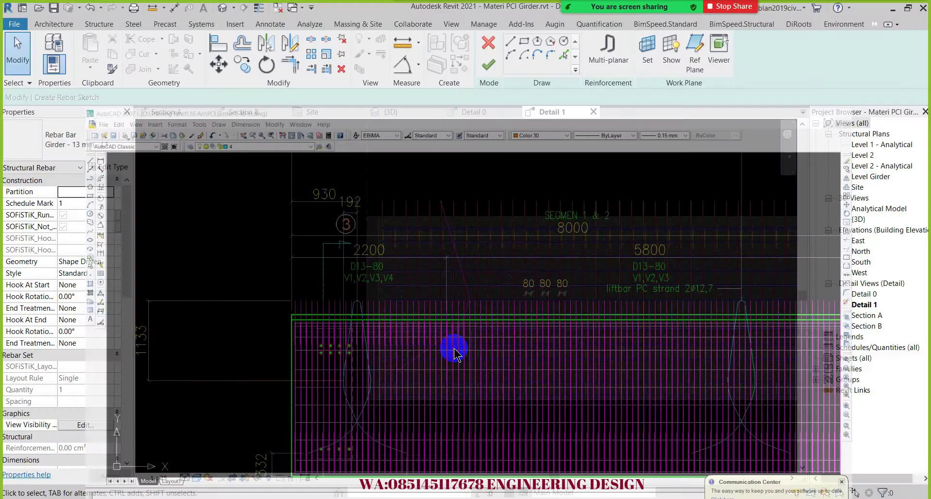
scroll(457, 324, "up", 2)
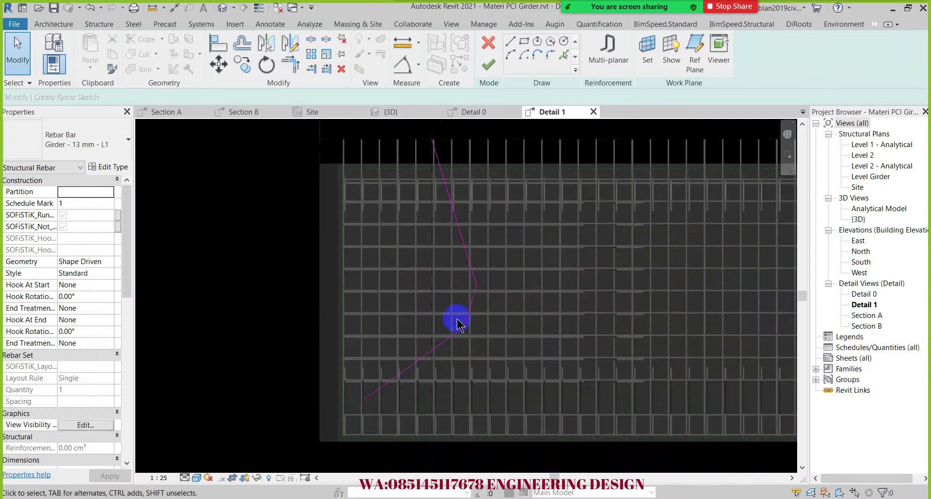
scroll(458, 325, "up", 1)
scroll(458, 324, "up", 1)
Step: Round the sketch bends with fillet arcs of radius 560 and 960
left_click(550, 55)
left_click(426, 373)
left_click(480, 292)
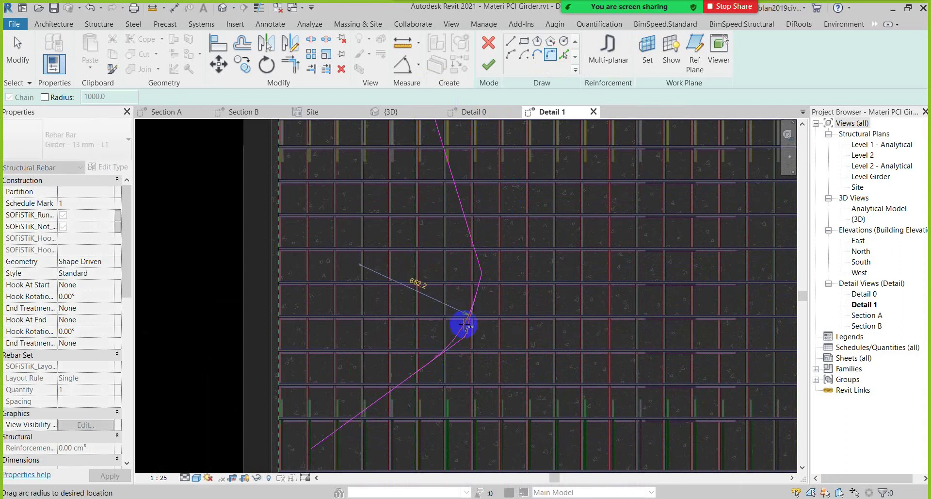
left_click(466, 321)
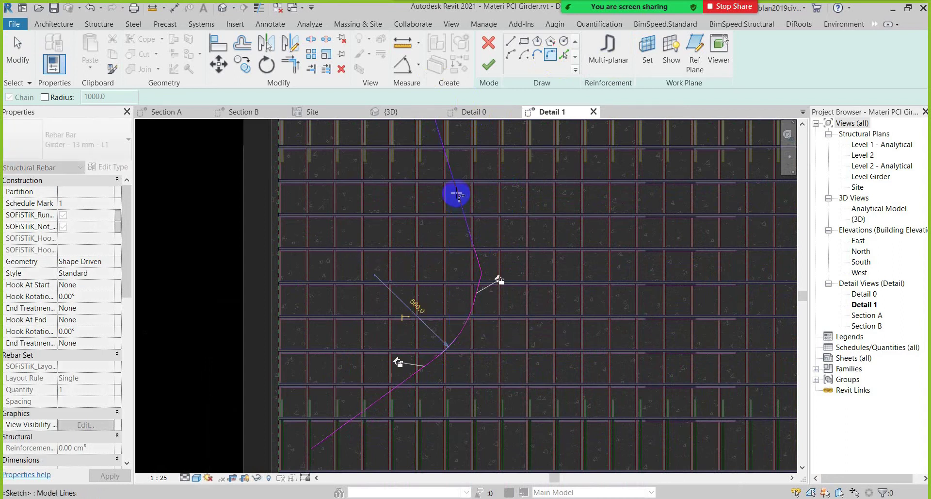
left_click(478, 290)
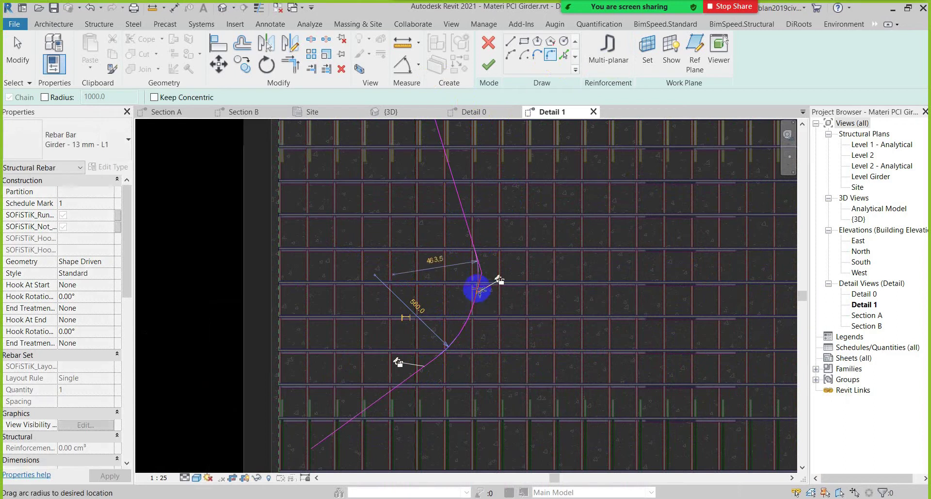
left_click(474, 270)
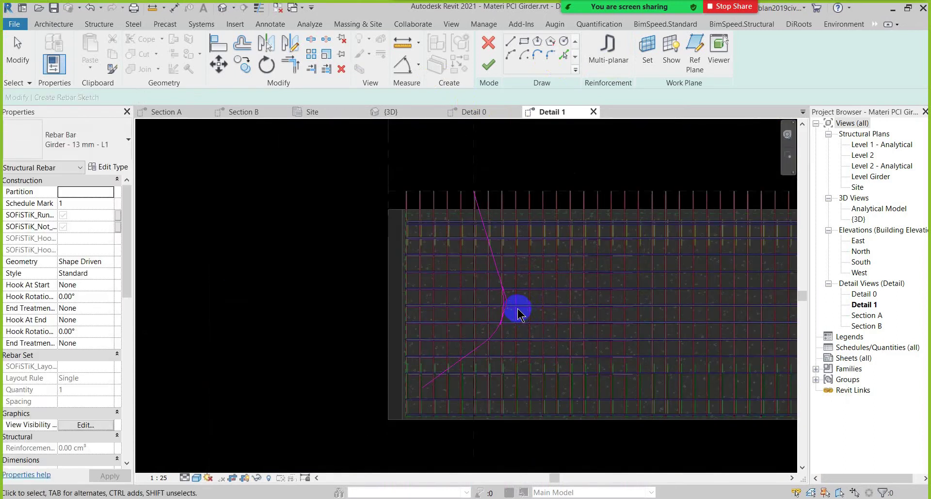
key("Escape")
Step: Delete the short 160.0 segment, trim the curves to a corner, and select the whole sketch
left_click(485, 277)
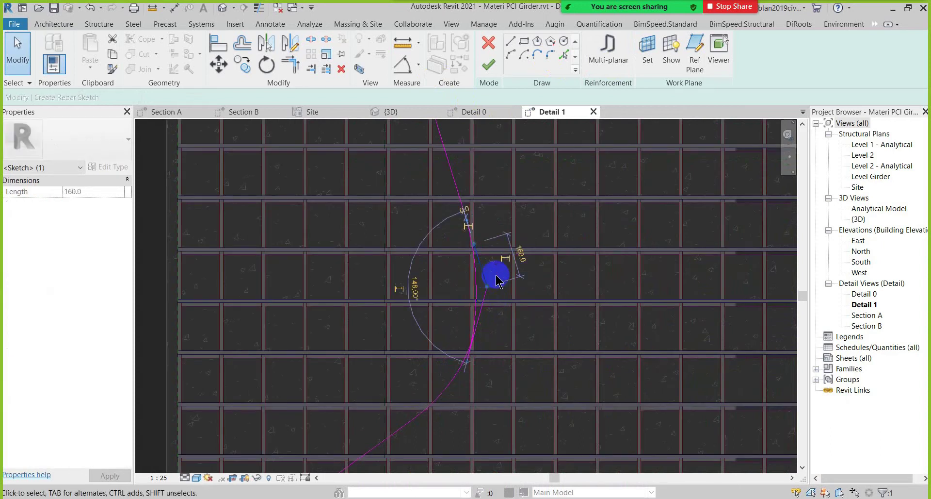
key("Delete")
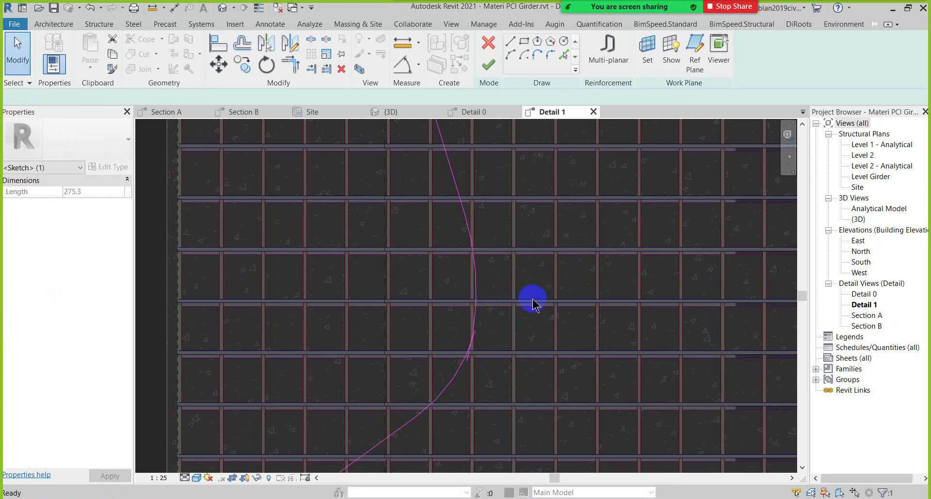
left_click(290, 64)
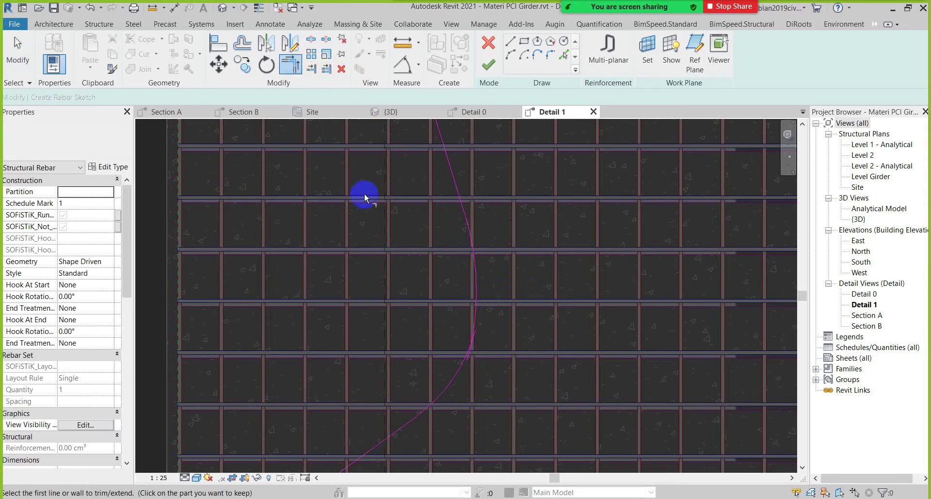
left_click(441, 390)
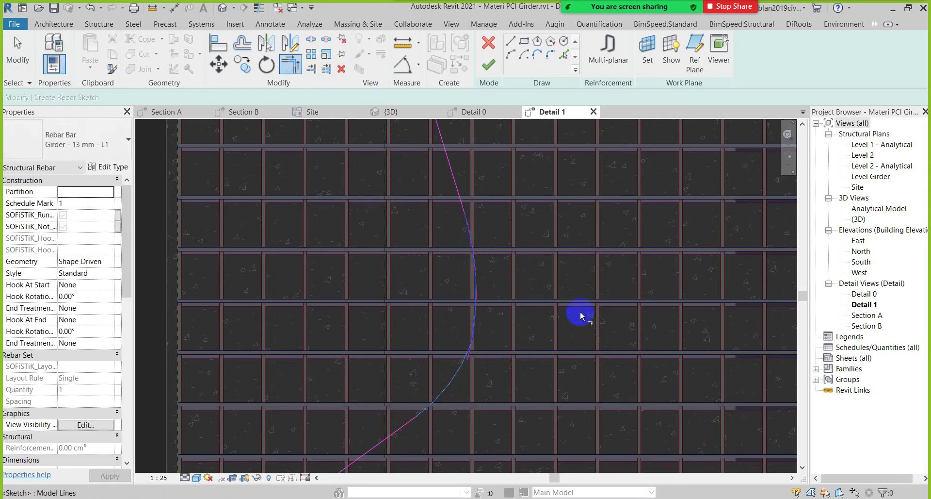
scroll(543, 319, "down", 4)
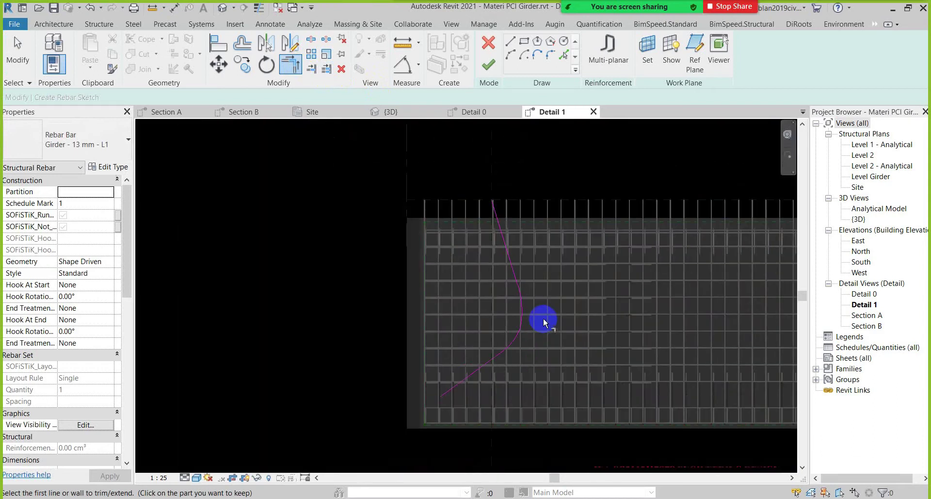
scroll(534, 304, "down", 1)
key("Escape")
left_click_drag(384, 171, 610, 430)
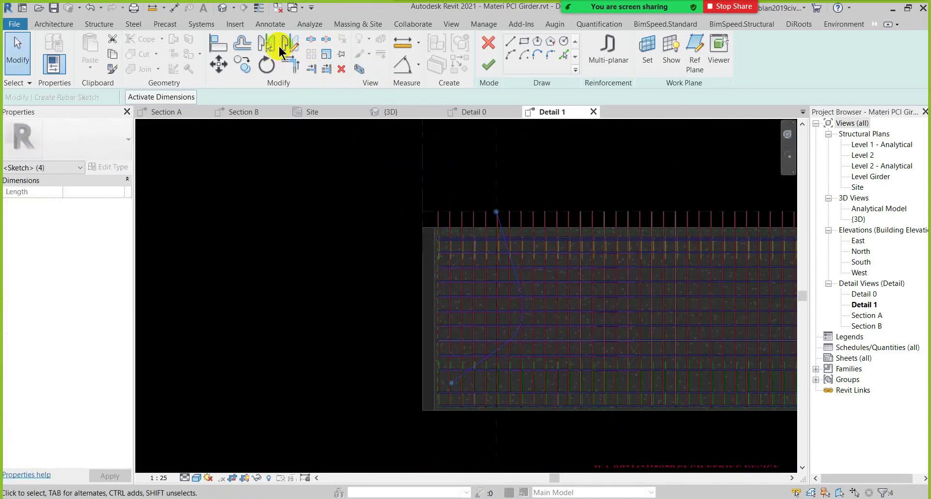
Step: Mirror a copy of the curved leg about the vertical reference plane
left_click(266, 43)
left_click(498, 171)
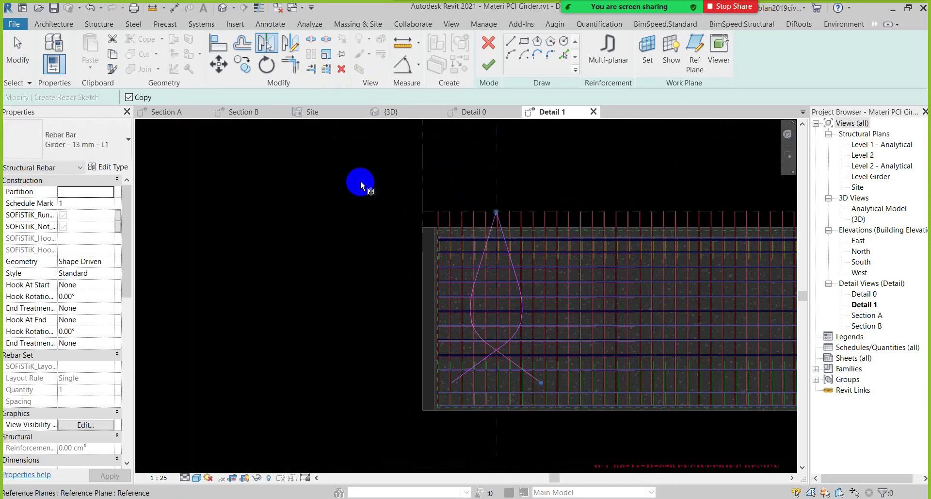
scroll(517, 220, "up", 3)
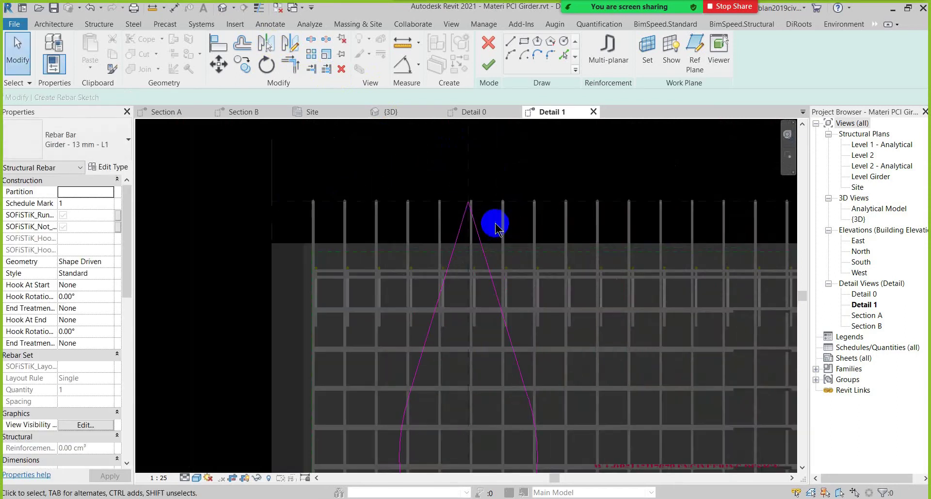
scroll(515, 219, "up", 2)
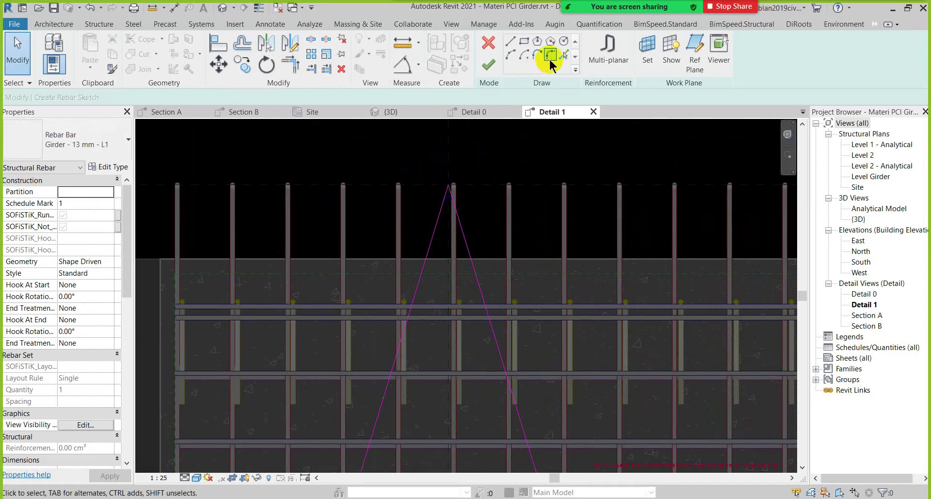
Step: Round the teardrop apex with a fillet arc and try finishing the sketch, which errors
left_click(551, 57)
left_click(429, 255)
left_click(463, 250)
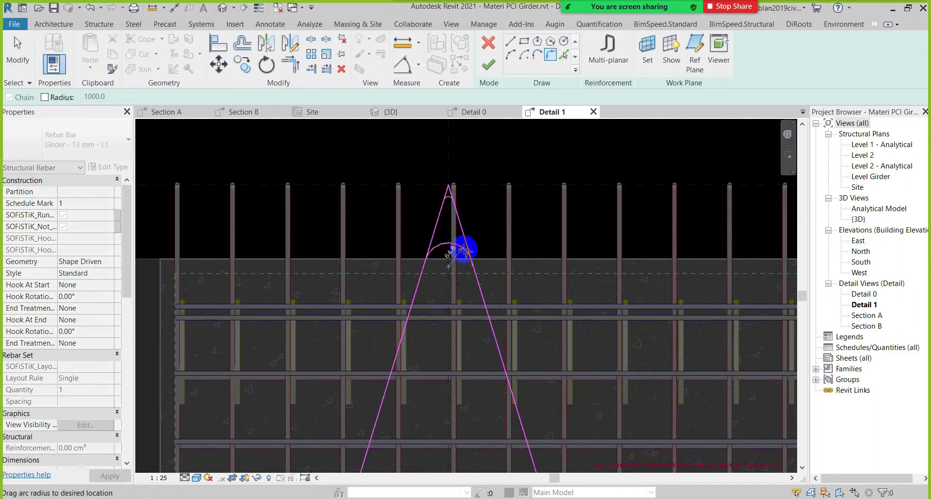
left_click(405, 192)
scroll(406, 193, "down", 3)
left_click(489, 65)
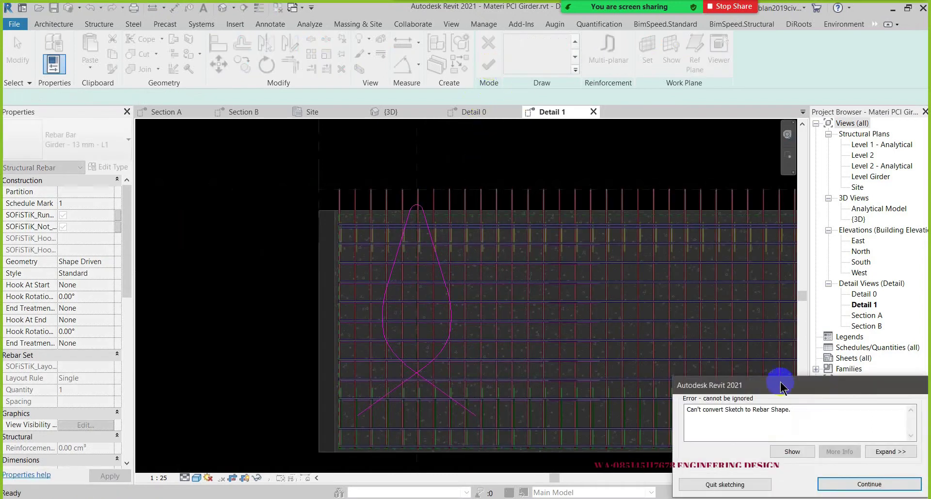
Step: Dismiss the conversion error and stretch the right curve's end down to length 780.3
left_click(849, 484)
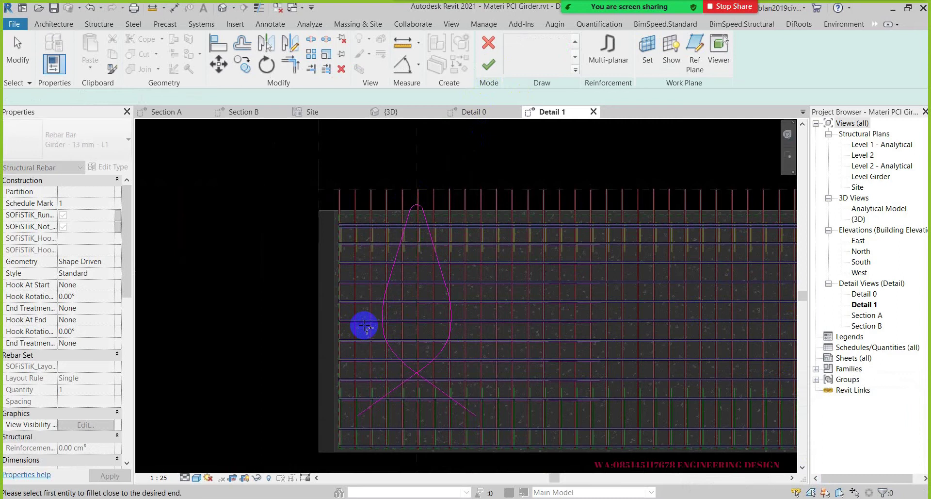
key("Escape")
left_click(450, 308)
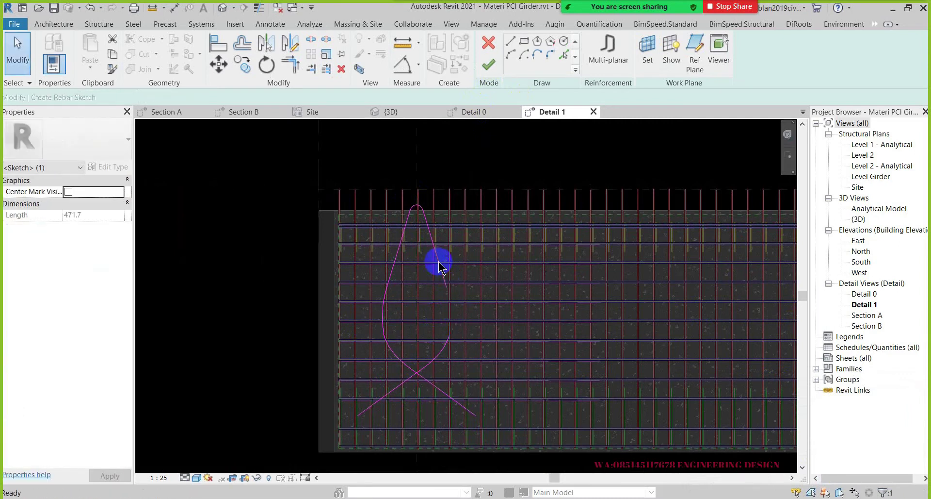
left_click_drag(446, 287, 447, 342)
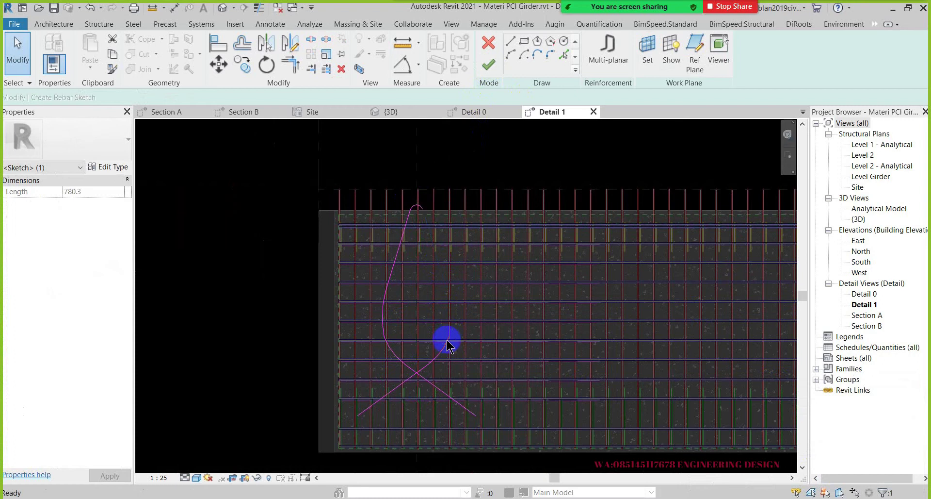
left_click(420, 374)
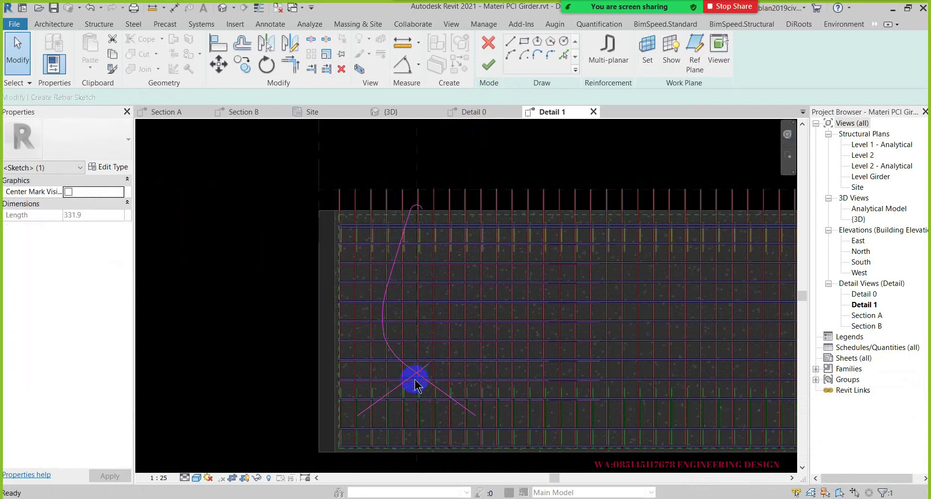
Step: Draw a straight sketch line from the lower left up toward the rebar tops
left_click(511, 42)
left_click(359, 414)
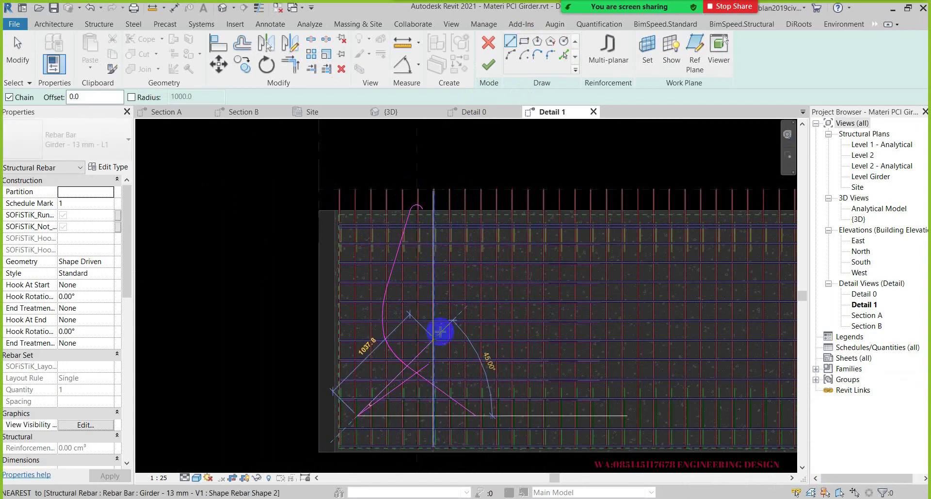
scroll(421, 204, "up", 2)
scroll(422, 140, "up", 3)
scroll(402, 165, "up", 2)
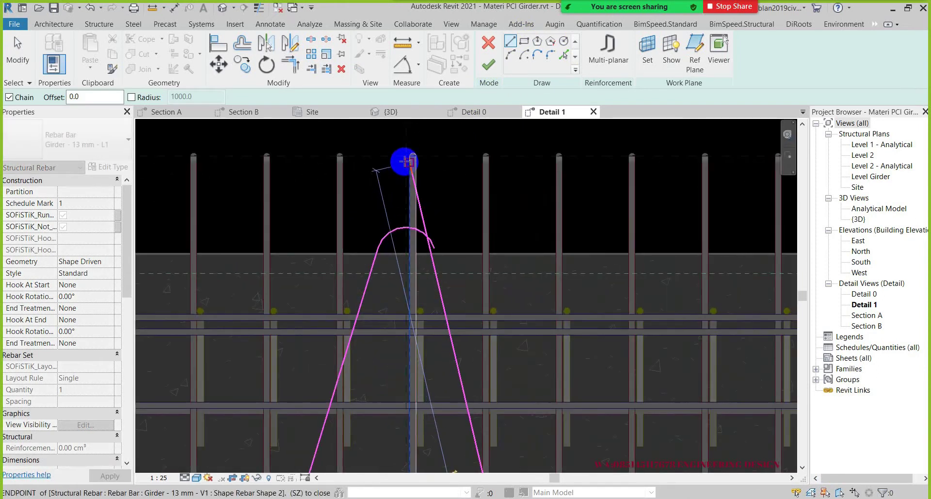
scroll(407, 157, "up", 2)
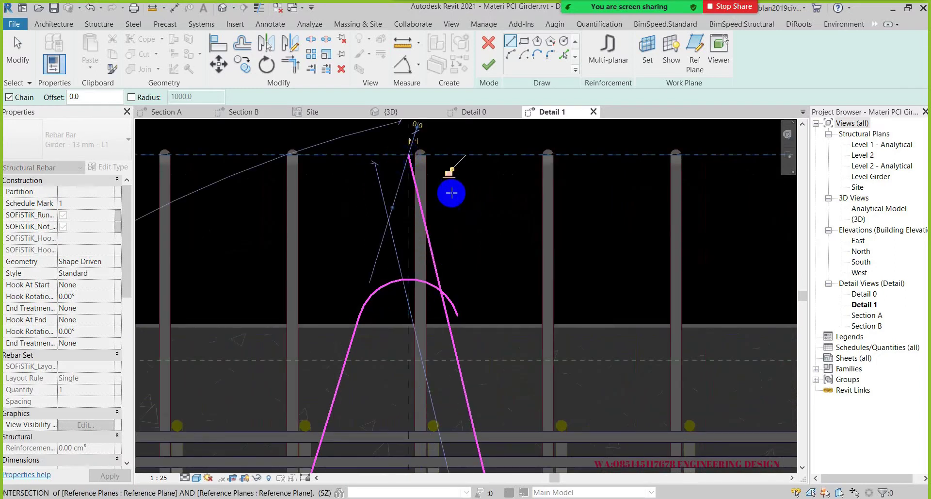
left_click(492, 207)
scroll(485, 194, "down", 5)
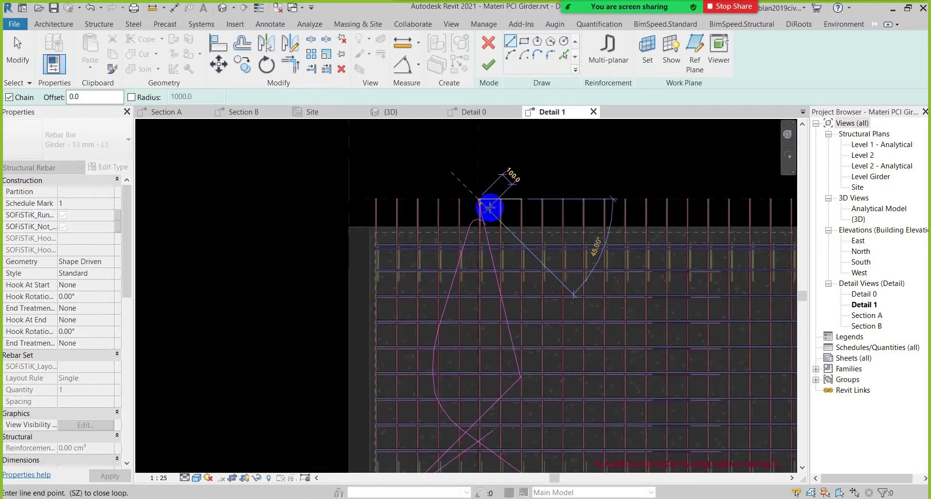
scroll(490, 207, "down", 1)
Step: Round the corner between the two lower sketch lines with a fillet arc
left_click(550, 54)
left_click(500, 370)
left_click(498, 385)
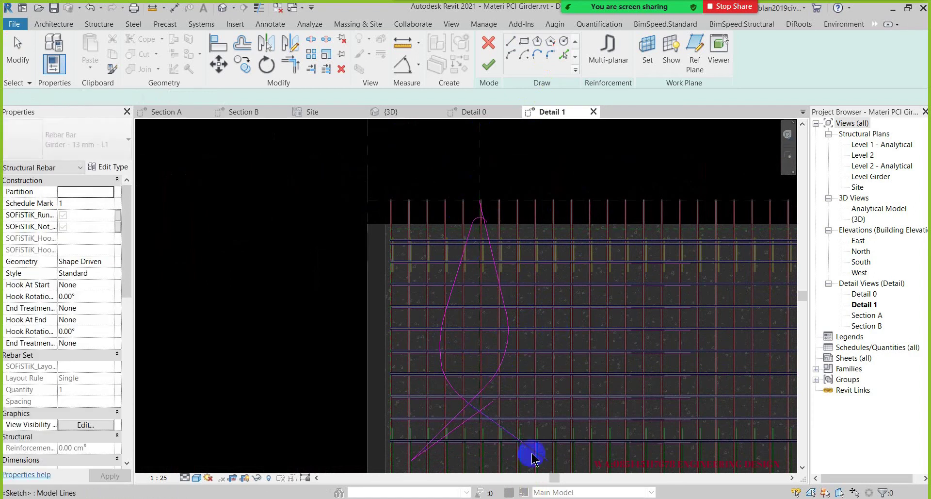
key("Escape")
Step: Delete the unneeded lines below the loop and the leftover short arc
left_click(508, 436)
key("Delete")
left_click(471, 429)
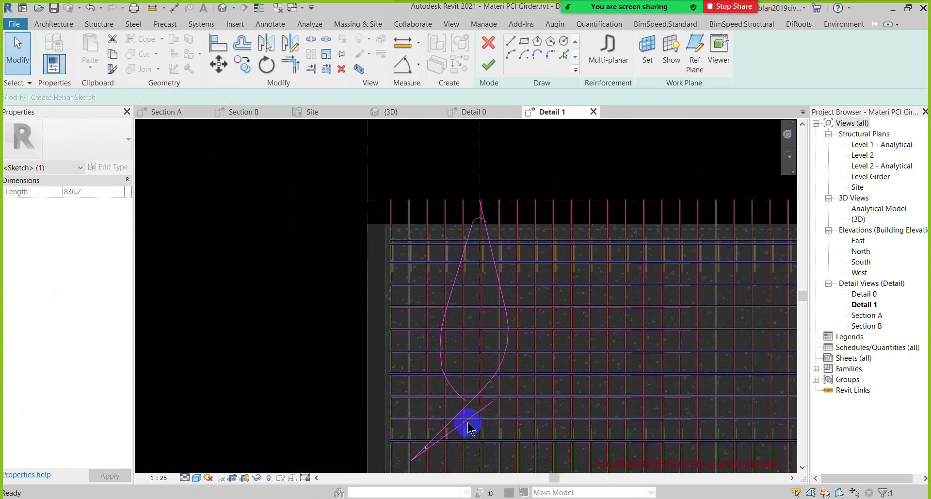
key("Delete")
left_click(465, 360)
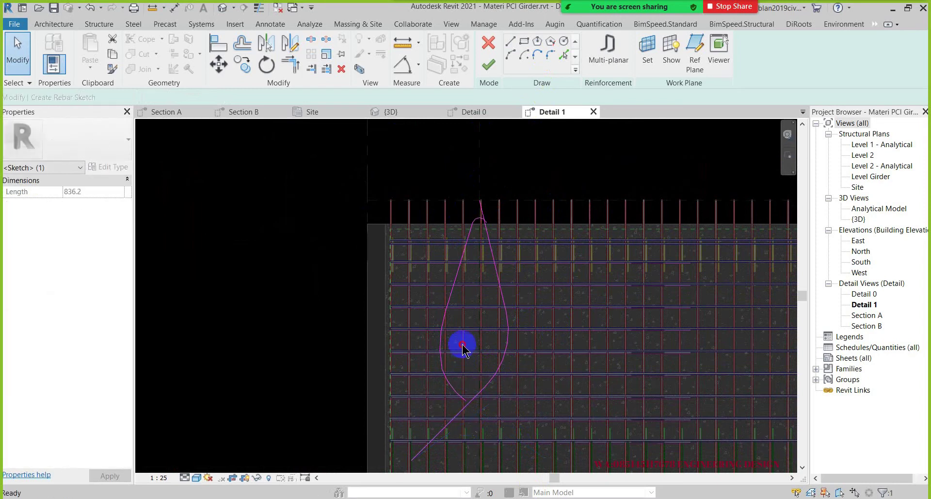
left_click(457, 377)
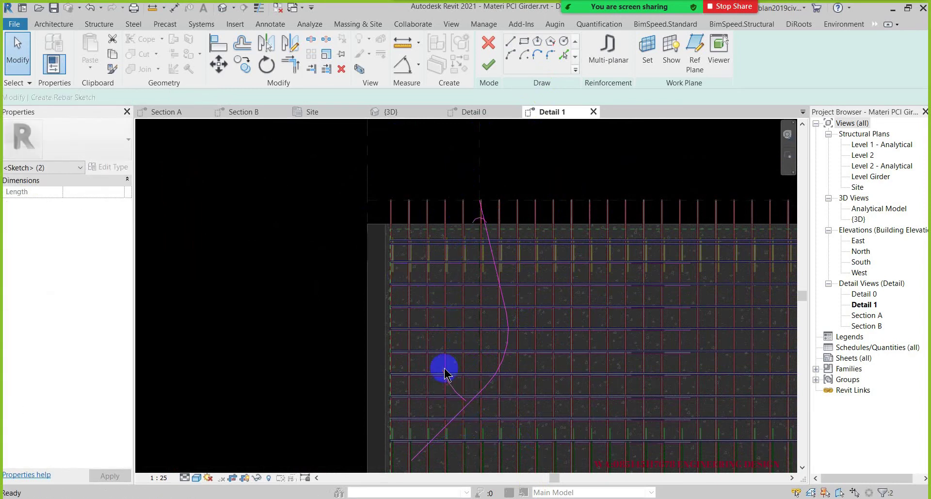
left_click_drag(412, 339, 484, 410)
key("Delete")
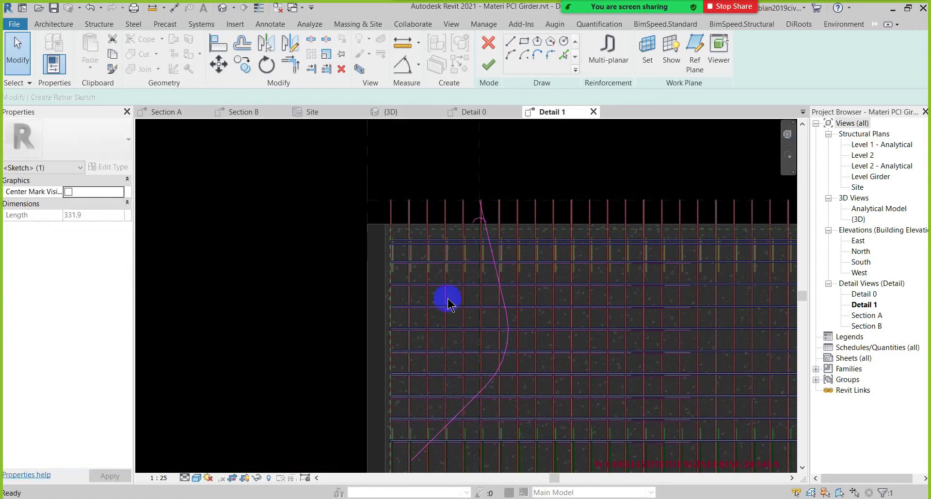
Step: Delete the small extra arc at the top of the sketch
left_click(468, 239)
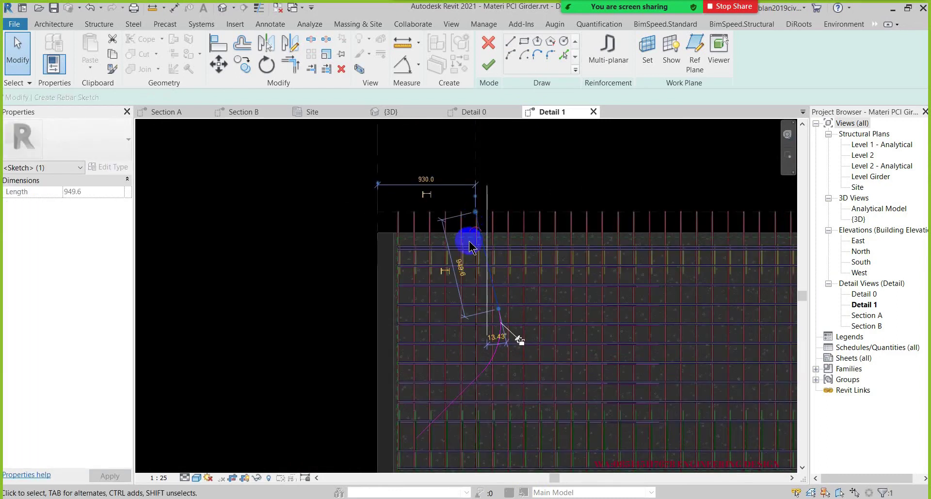
scroll(469, 240, "up", 4)
left_click(466, 253)
left_click(474, 214)
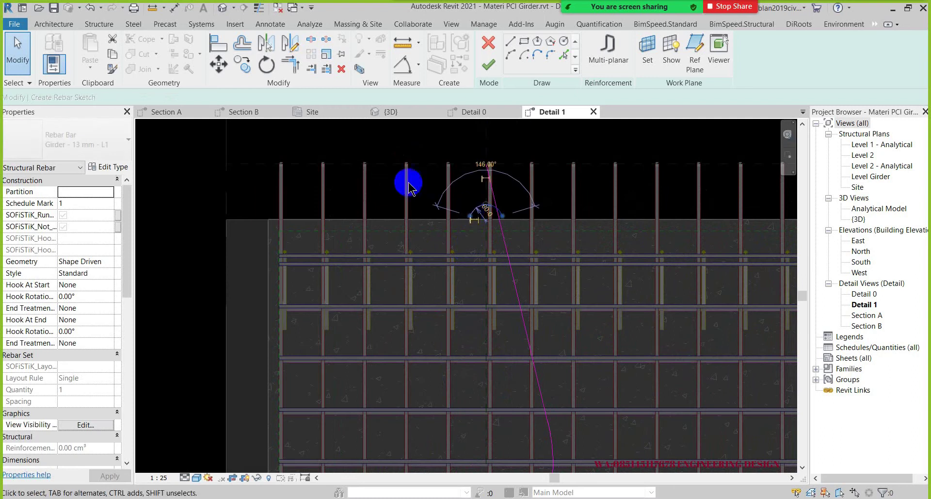
key("Delete")
scroll(398, 180, "down", 3)
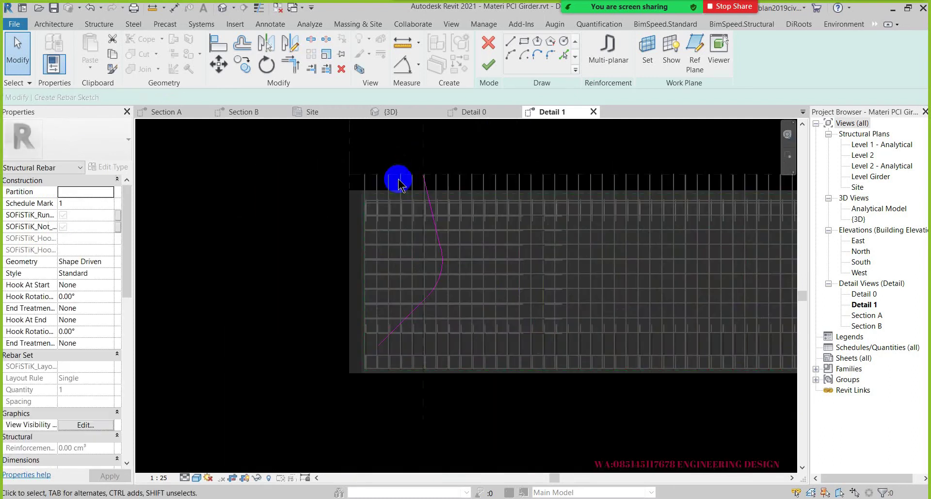
scroll(352, 155, "down", 1)
Step: Mirror the half-loop about the vertical reference plane to form the teardrop
left_click_drag(323, 149, 505, 383)
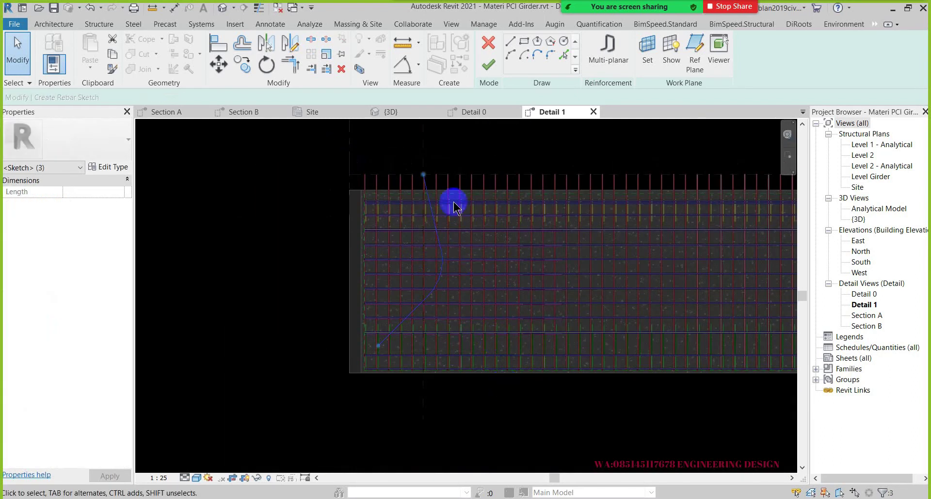
scroll(442, 197, "up", 1)
key("Escape")
left_click(440, 284)
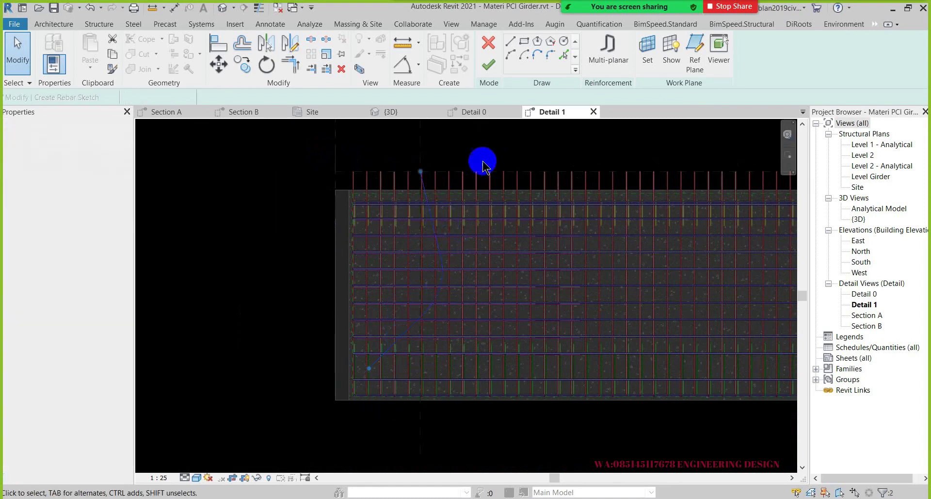
left_click(267, 42)
left_click(420, 139)
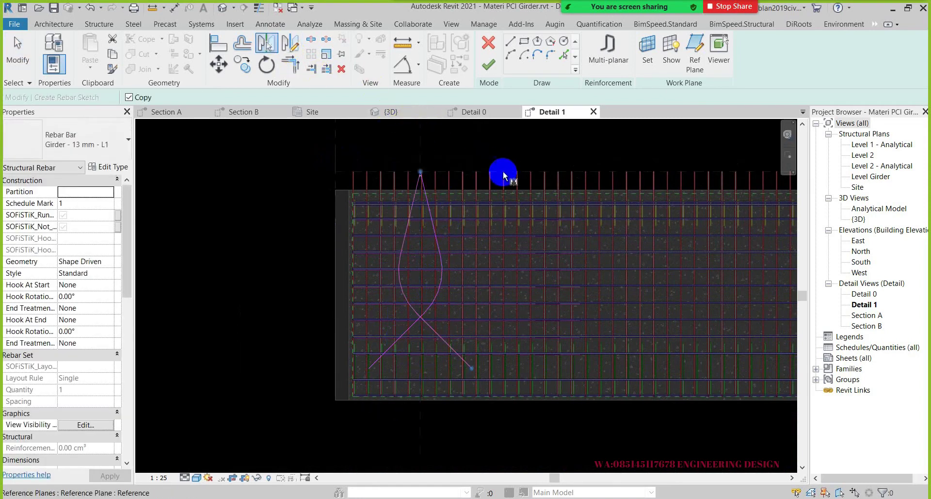
Step: Finish the teardrop sketch as Rebar Shape 6, then reopen the placed bar's sketch
left_click(489, 65)
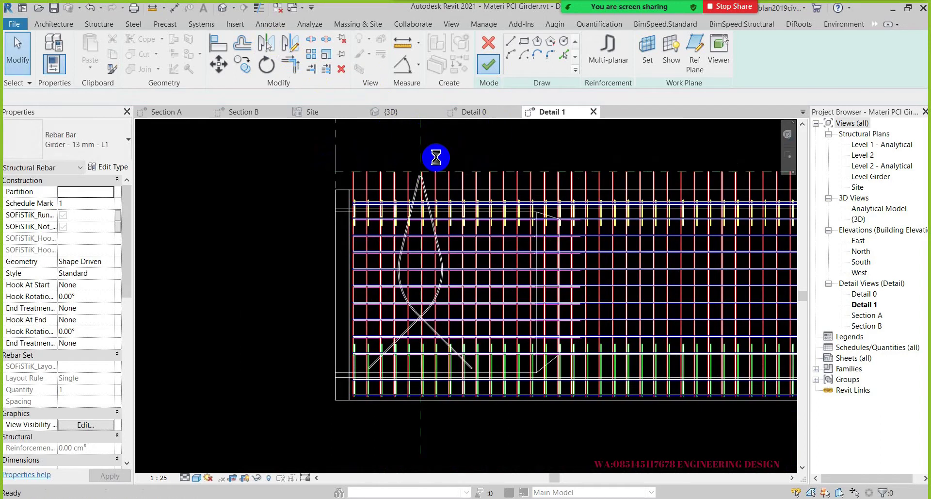
scroll(433, 183, "up", 3)
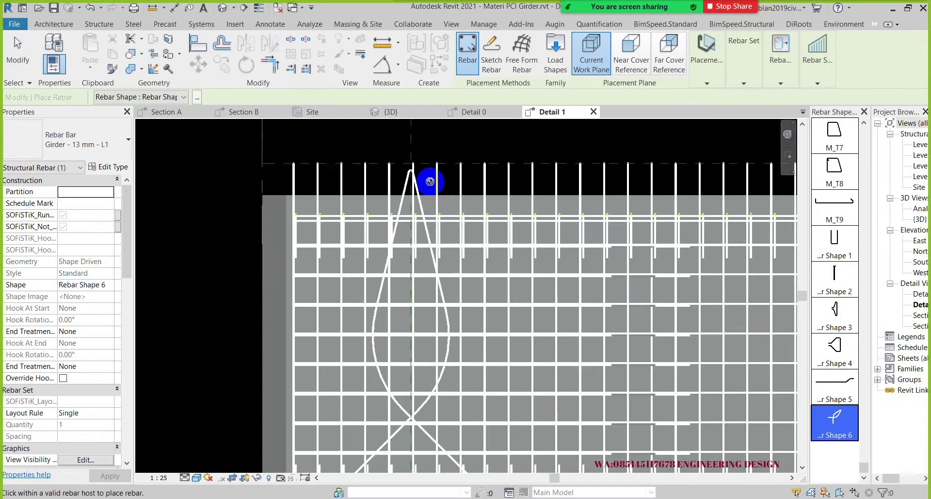
scroll(427, 183, "up", 2)
left_click(409, 200)
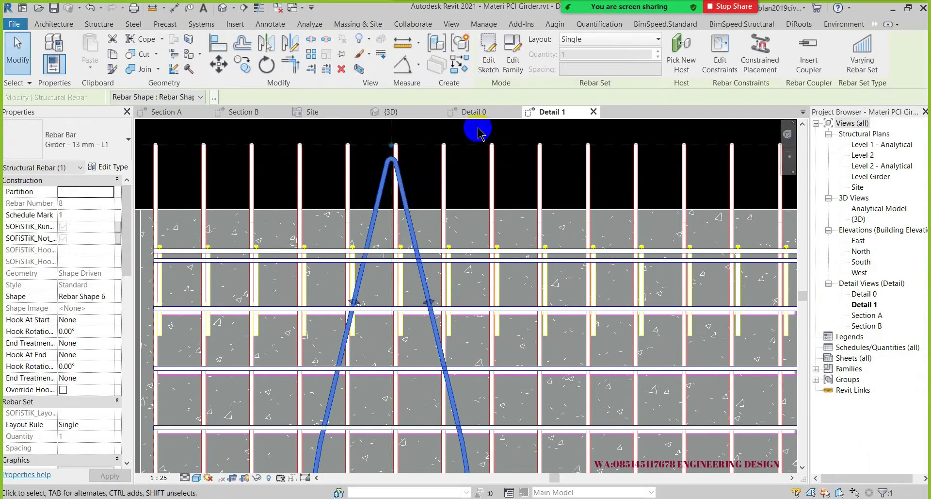
left_click(489, 53)
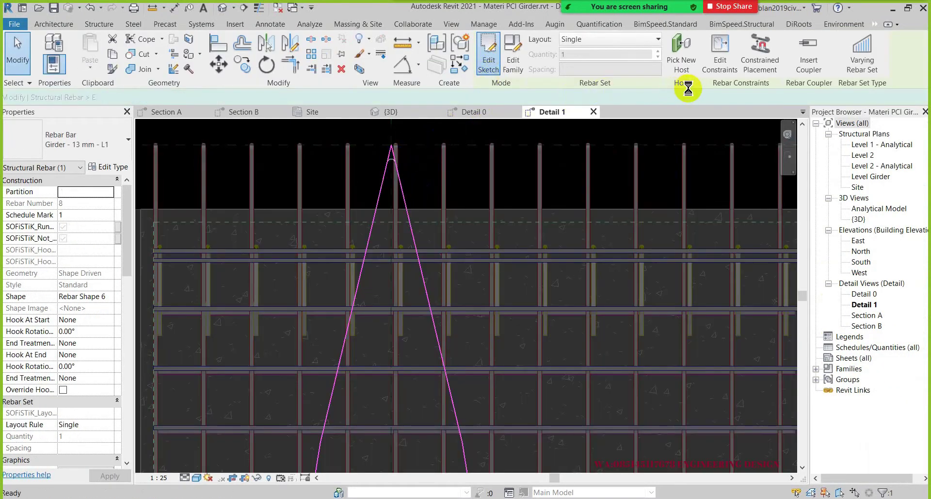
Step: Round the liftbar's pointed apex with a fillet arc between both legs and finish
left_click(550, 56)
left_click(373, 207)
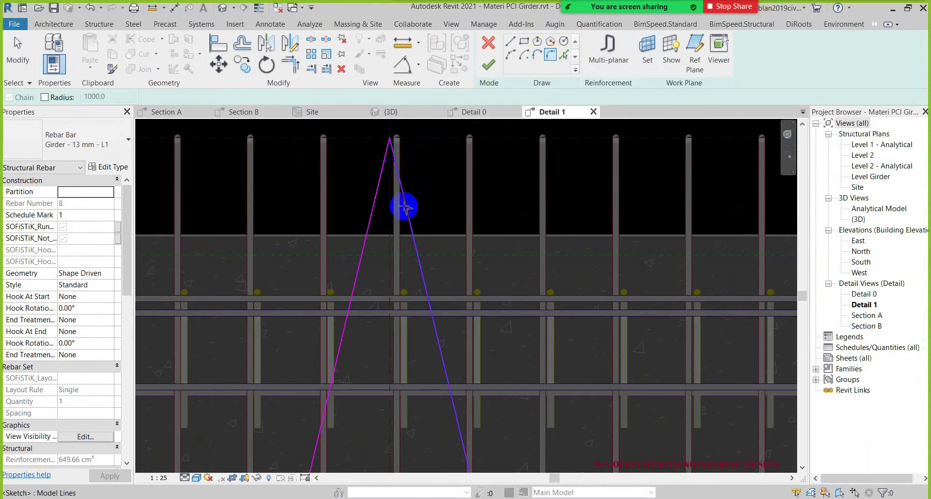
left_click(404, 204)
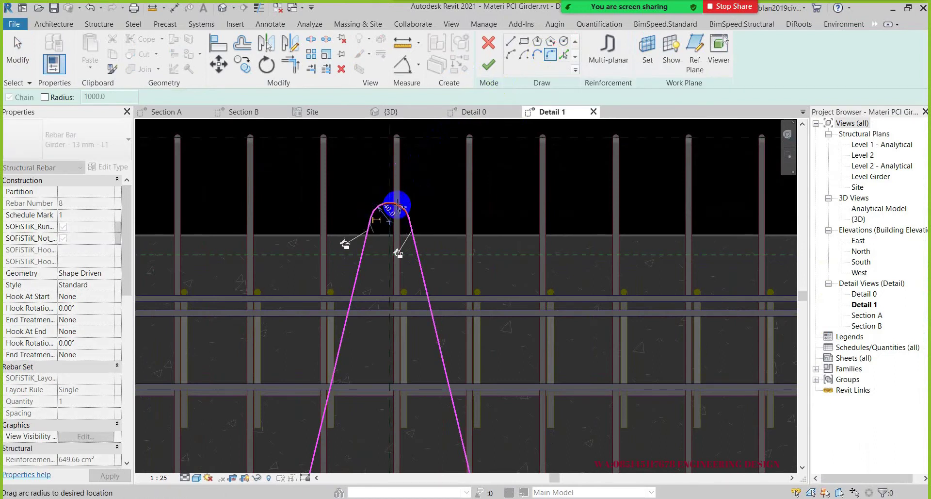
left_click(490, 66)
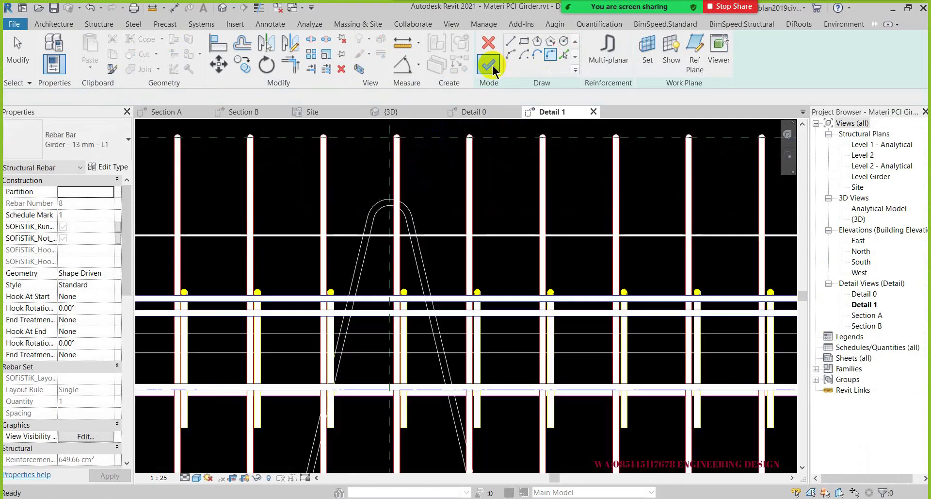
Step: Move the liftbar up from its arc top until the apex meets the stirrup tops
scroll(383, 204, "up", 2)
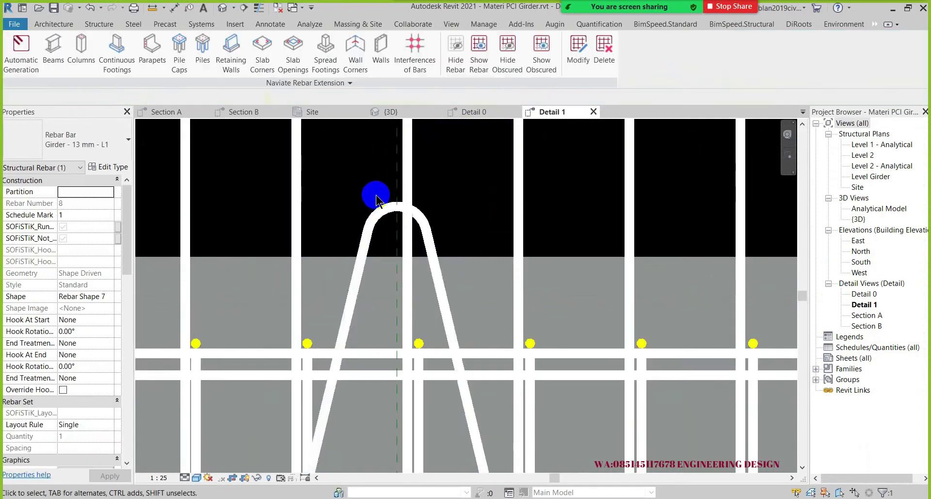
left_click(383, 208)
middle_click_drag(388, 218, 391, 299)
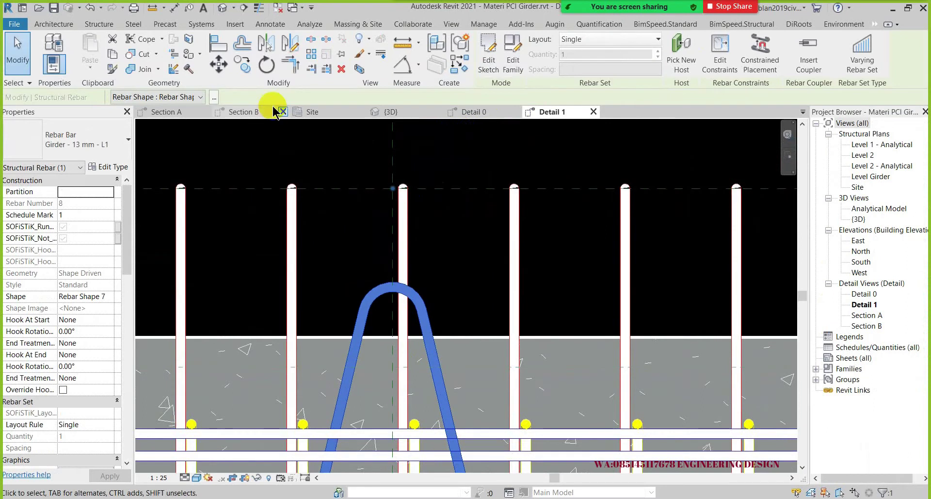
left_click(219, 65)
scroll(388, 262, "up", 2)
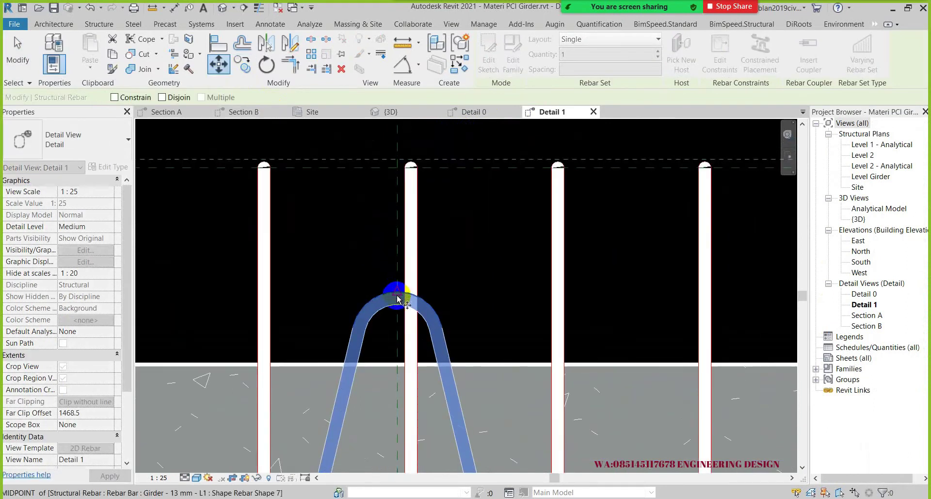
left_click(396, 298)
left_click(390, 168)
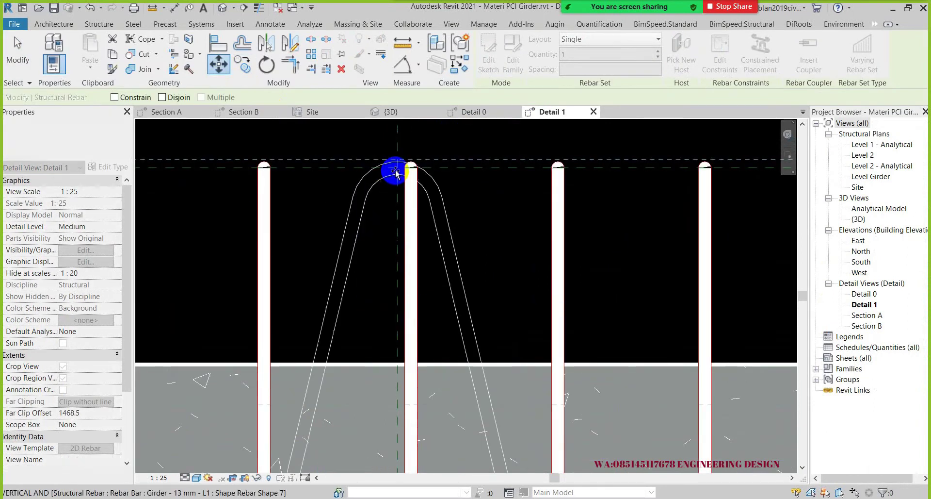
scroll(373, 151, "down", 2)
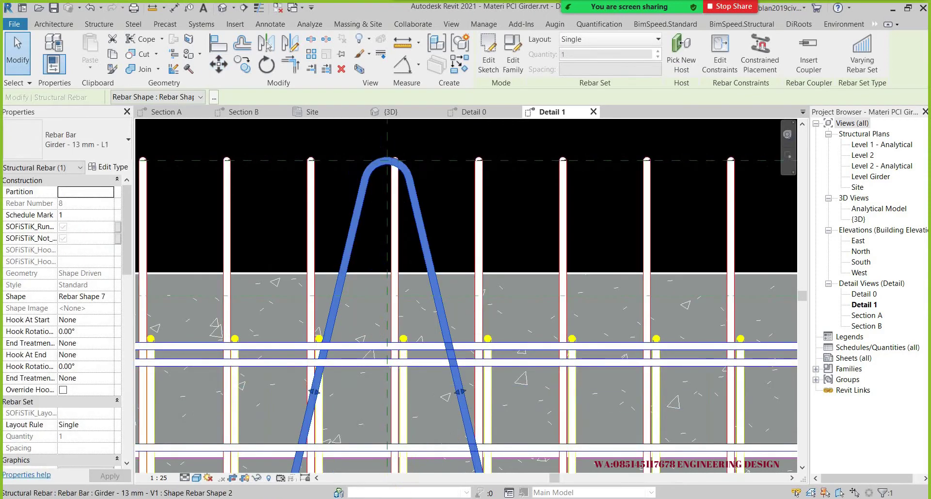
key("alt+Tab")
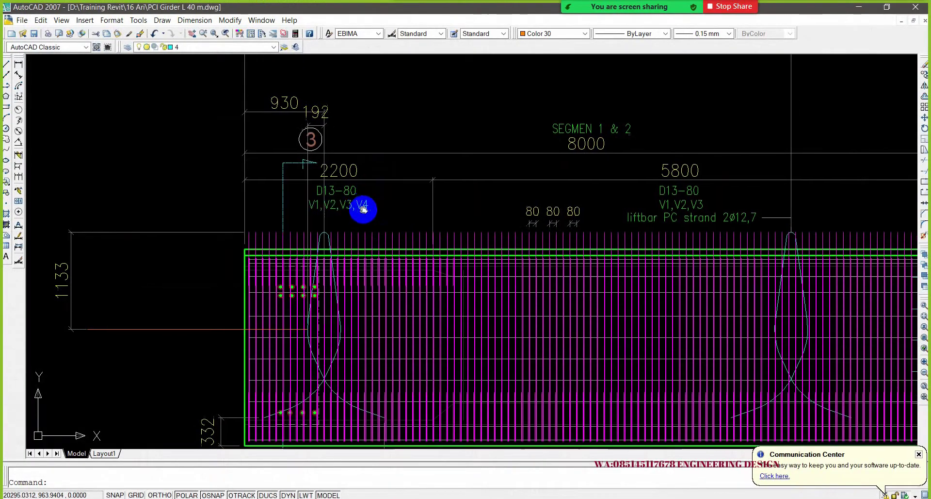
Step: Pan and zoom AutoCAD to the 'liftbar PC strand 2ø12,7' callout, then return to Revit
middle_click_drag(363, 209, 307, 198)
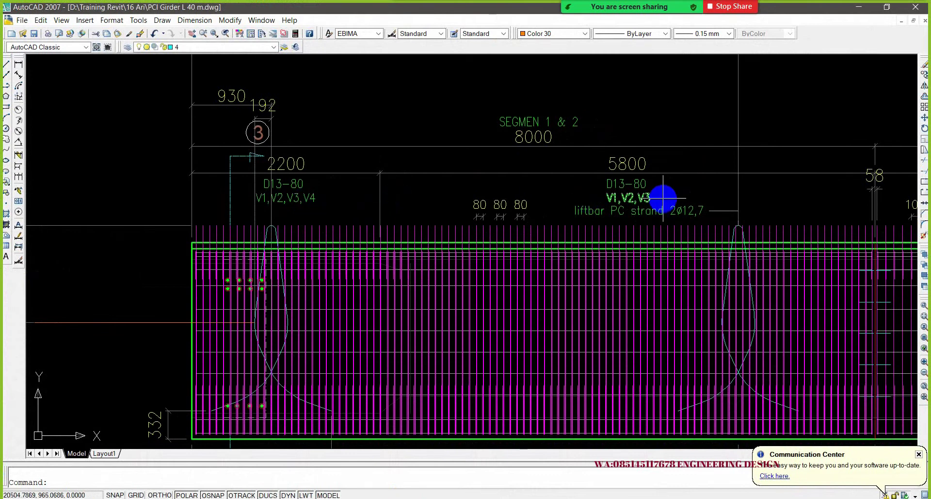
middle_click_drag(661, 197, 458, 198)
scroll(457, 198, "up", 3)
middle_click_drag(264, 198, 314, 198)
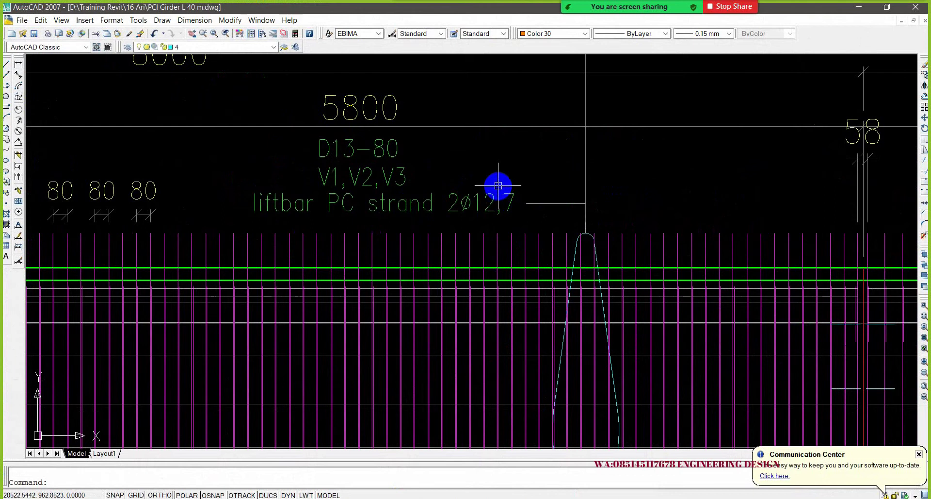
scroll(456, 211, "up", 2)
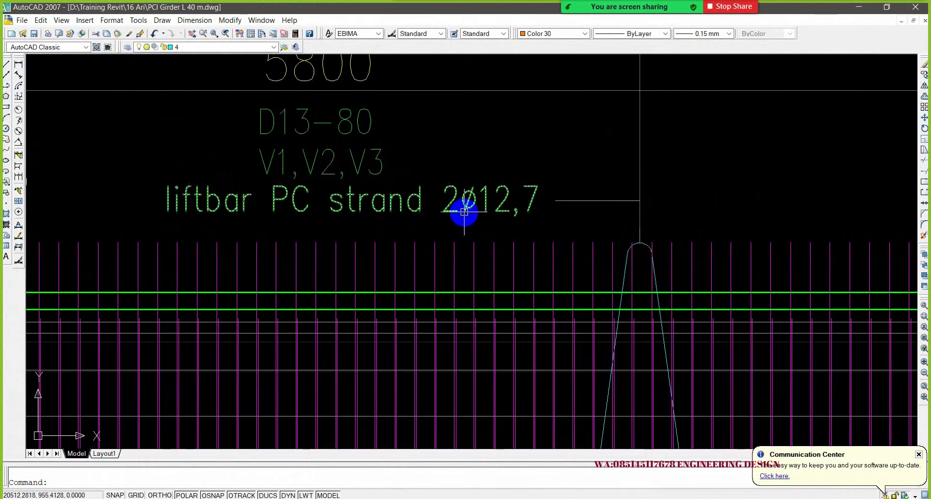
key("alt+Tab")
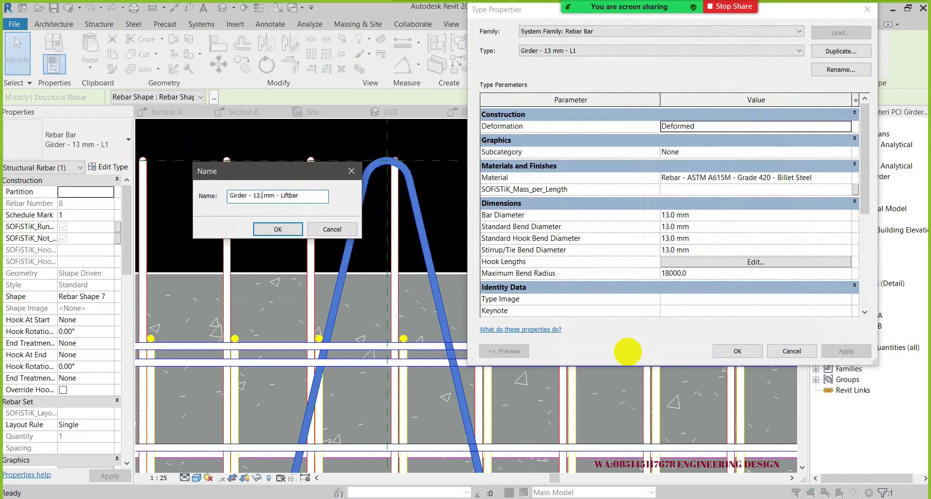
type("7")
Step: Confirm the 'Girder - 12.7 mm - Liftbar' type and accept its 12.7 mm bar diameter
key("Return")
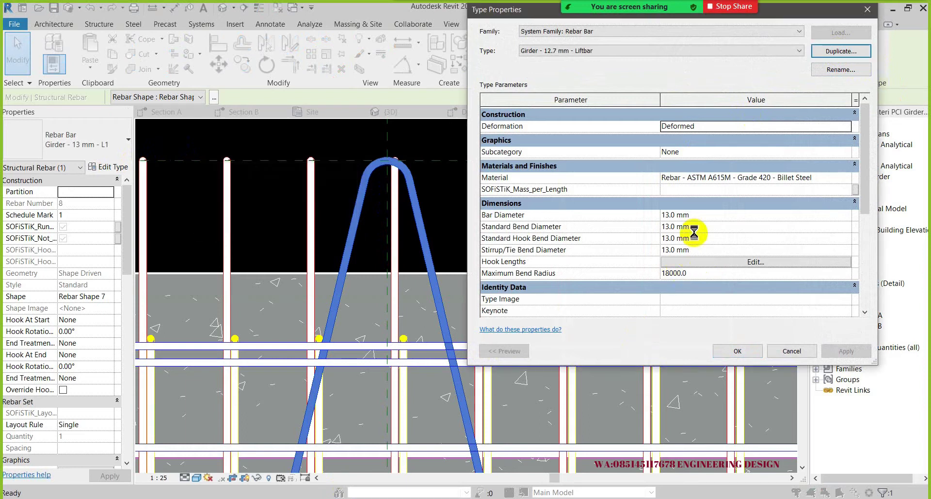
left_click(705, 226)
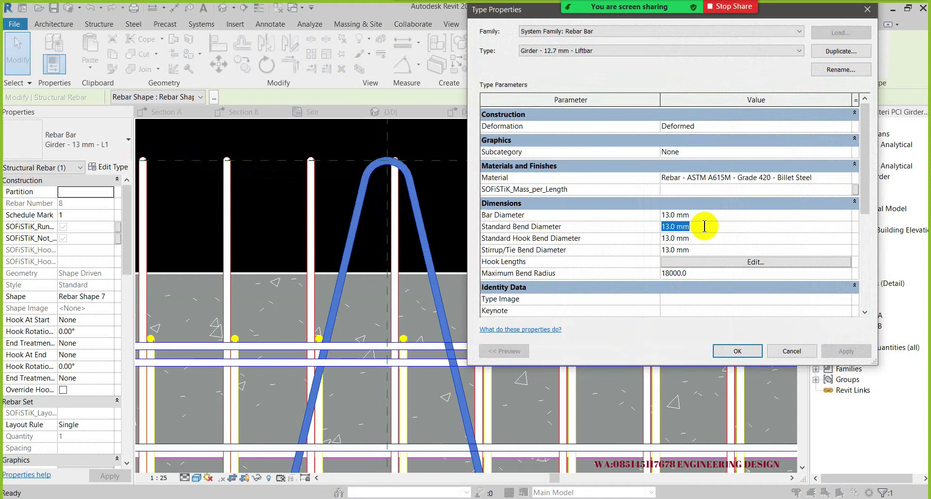
type("12.7")
key("Escape")
left_click(700, 211)
type("12.7")
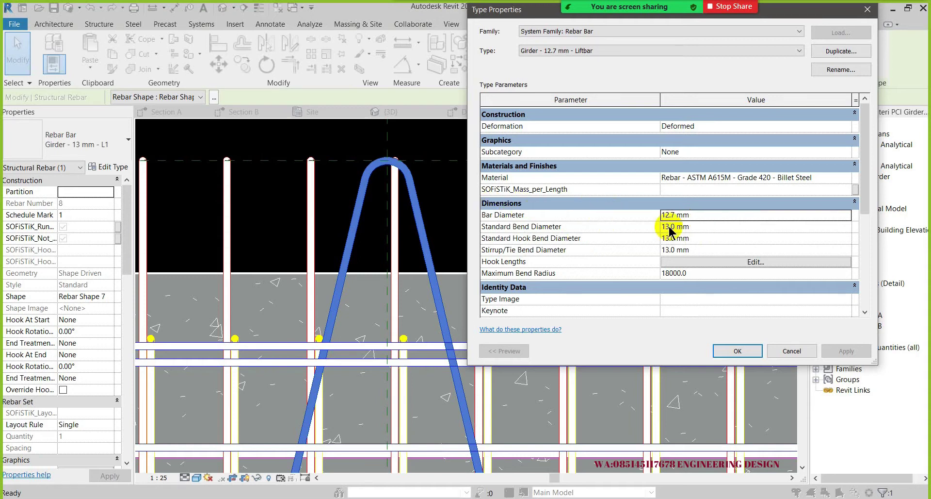
left_click(737, 352)
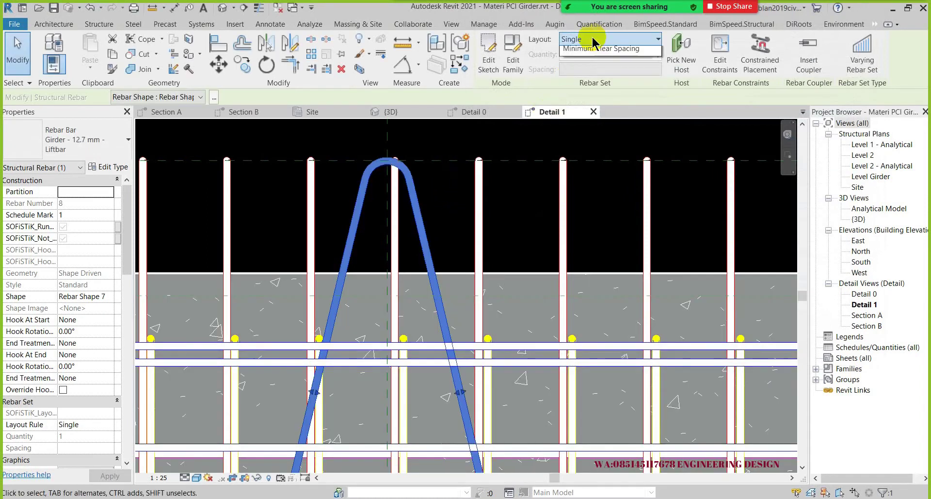
Step: Set the liftbar set's layout to Fixed Number with a quantity of 2
left_click(591, 39)
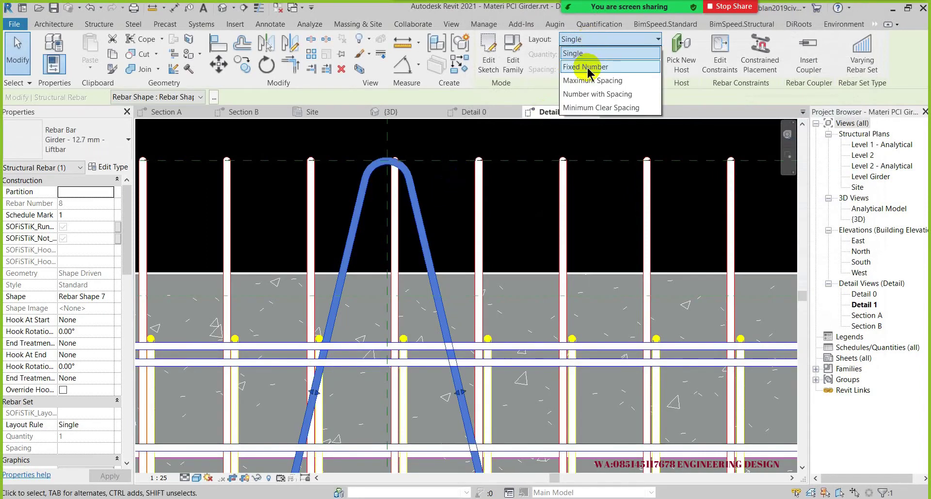
left_click(587, 67)
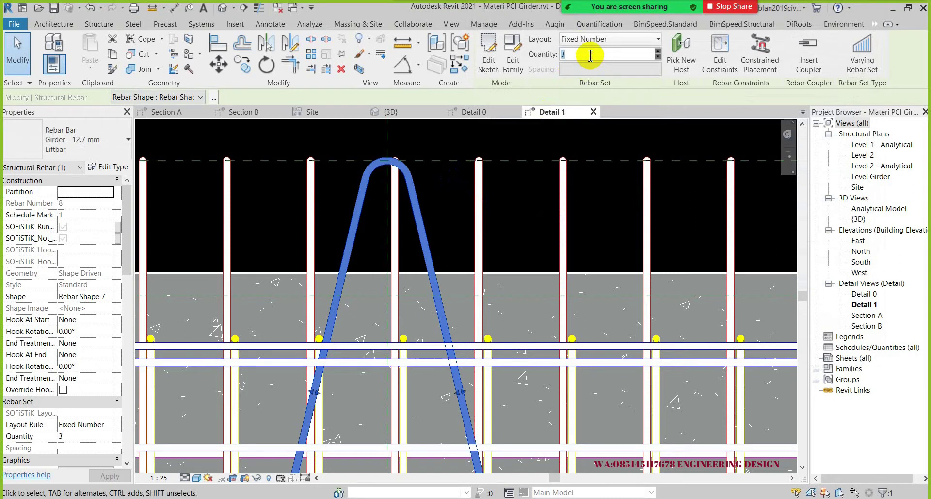
key("Return")
Step: Move the set onto the stirrup top at the girder's left end and mirror a copy to the right end
scroll(382, 225, "down", 2)
scroll(382, 225, "down", 2)
scroll(382, 226, "down", 1)
scroll(382, 226, "down", 1)
scroll(382, 226, "down", 2)
mouse_move(383, 227)
middle_mouse_down()
mouse_move(243, 253)
mouse_move(256, 259)
middle_mouse_up()
scroll(255, 259, "down", 2)
scroll(252, 250, "up", 2)
scroll(247, 262, "up", 1)
scroll(252, 264, "down", 2)
scroll(259, 264, "down", 1)
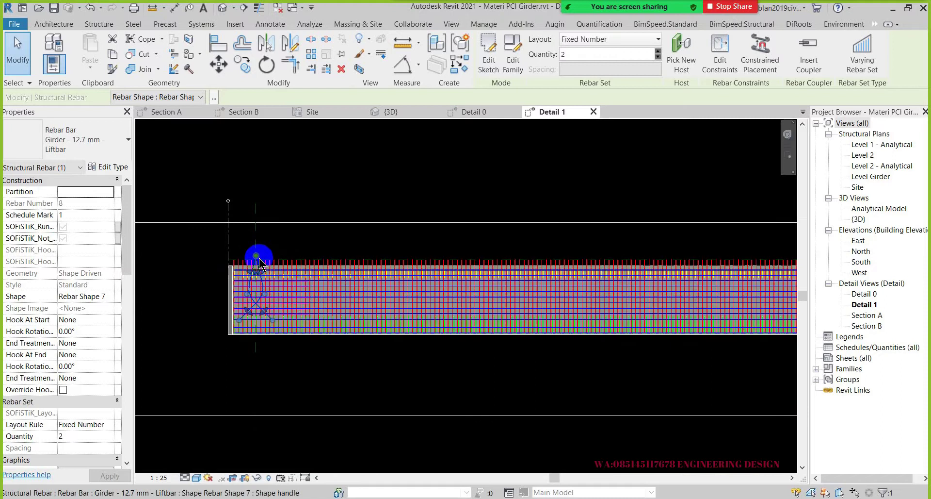
scroll(264, 272, "up", 2)
scroll(264, 267, "up", 2)
scroll(263, 266, "up", 1)
key("m")
key("v")
scroll(226, 228, "up", 2)
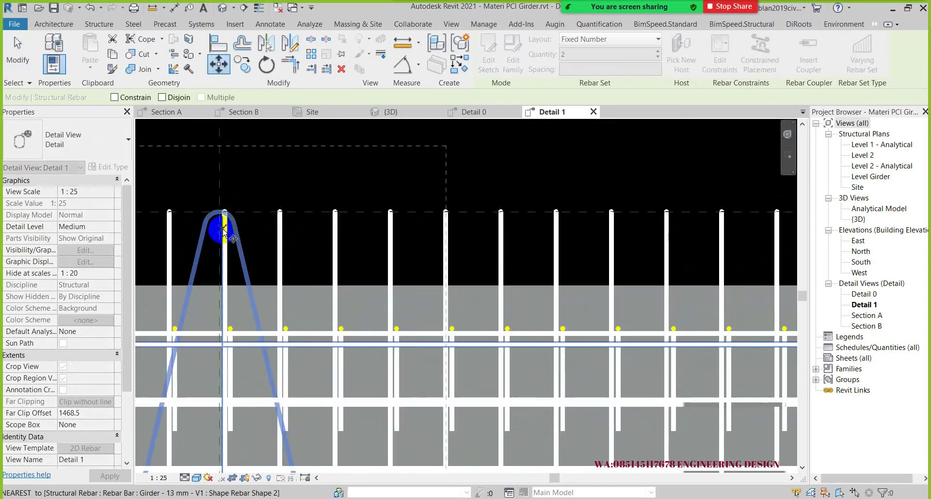
left_click(240, 241)
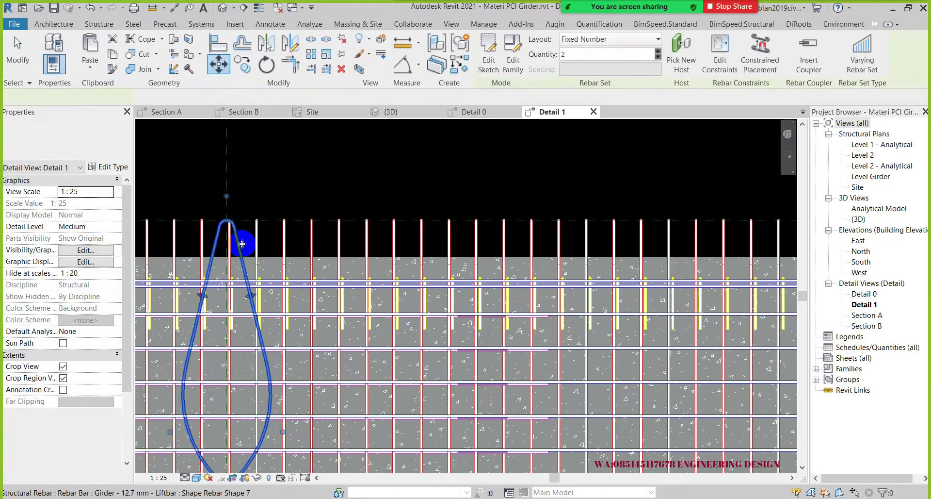
scroll(242, 243, "down", 1)
scroll(242, 243, "down", 3)
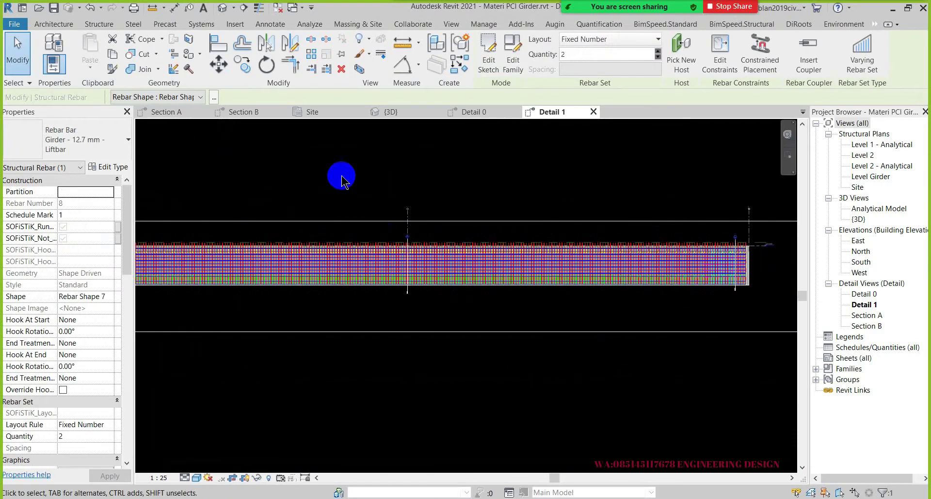
left_click(262, 45)
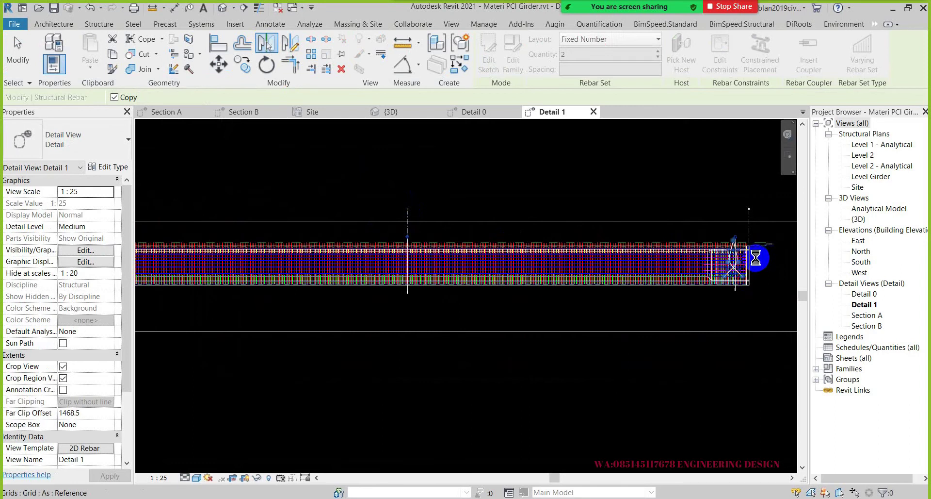
scroll(756, 258, "up", 5)
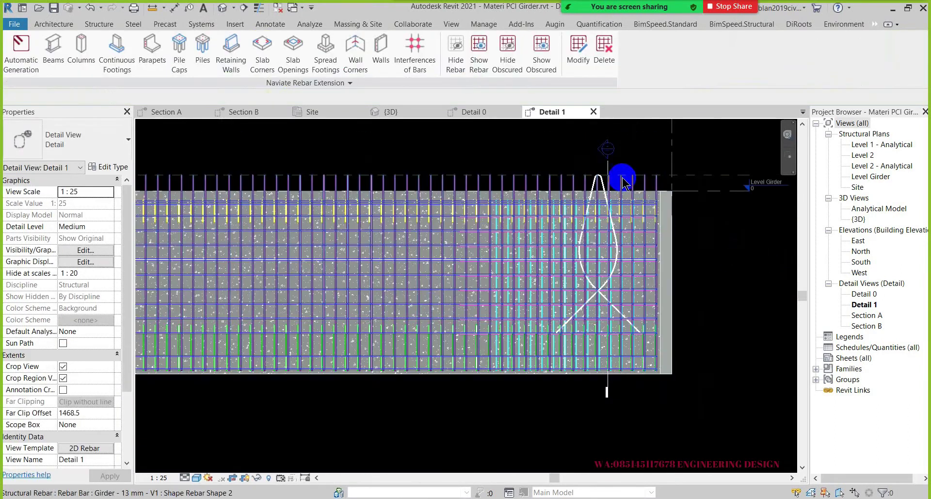
Step: Open the Section A cross-section view from its section marker
left_click(609, 395)
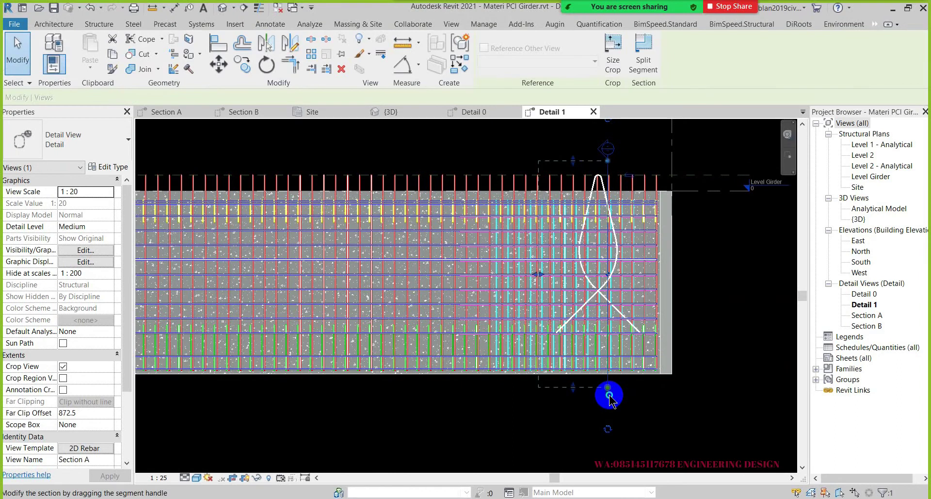
right_click(609, 395)
left_click(650, 180)
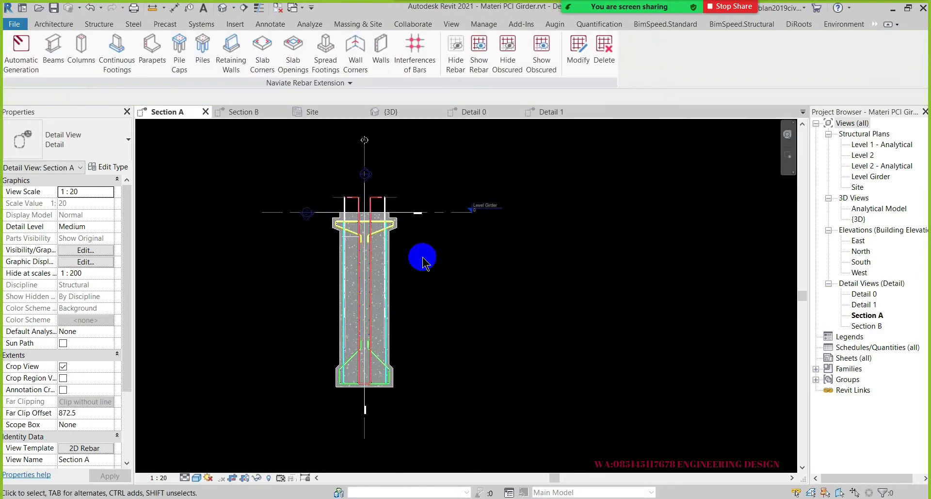
scroll(358, 208, "up", 2)
scroll(353, 208, "up", 2)
scroll(334, 198, "up", 2)
scroll(334, 196, "up", 1)
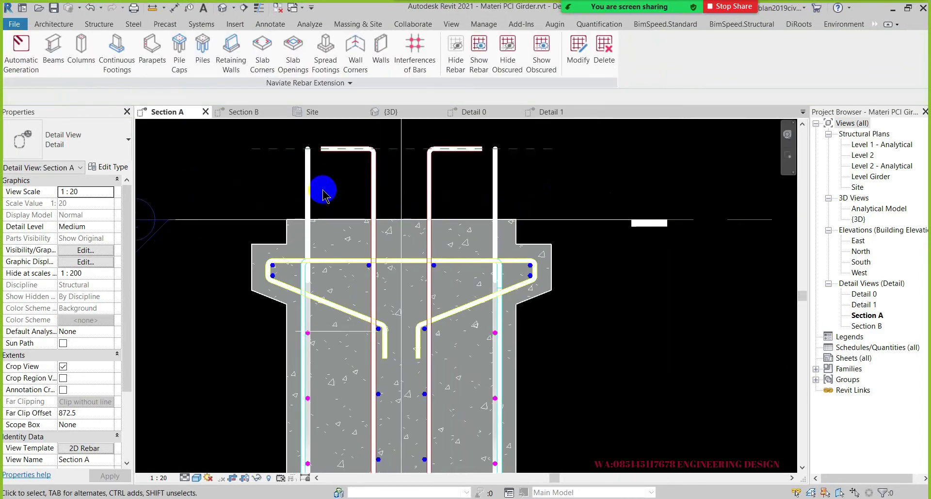
Step: Align the left liftbar leg with the end of the left top hooked bar
left_click(313, 190)
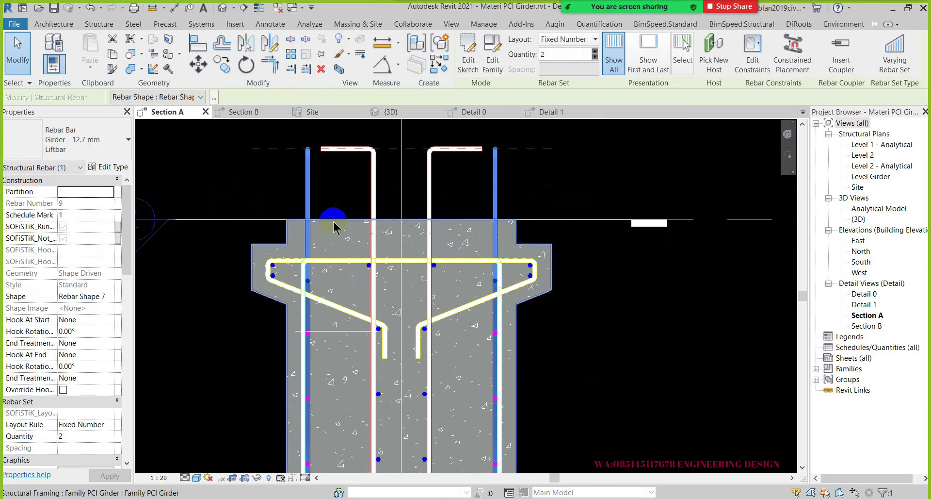
scroll(334, 272, "down", 1)
scroll(335, 304, "down", 1)
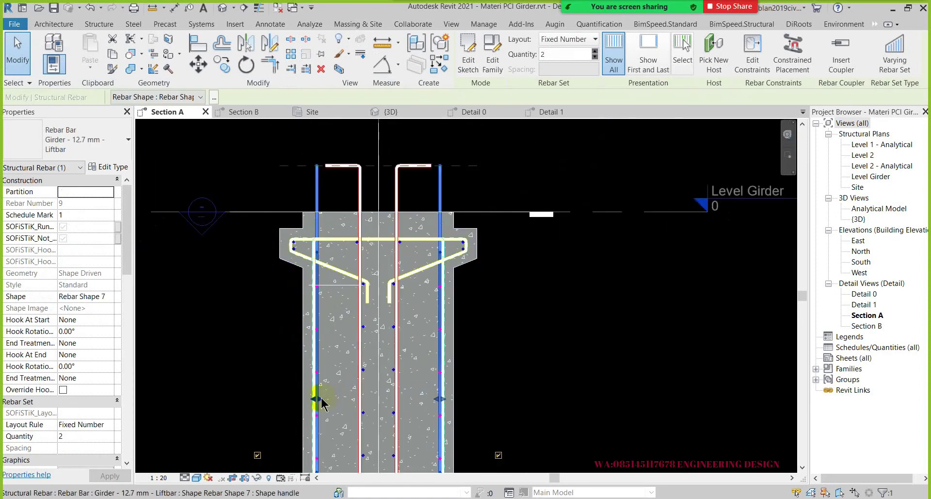
left_click_drag(319, 399, 320, 399)
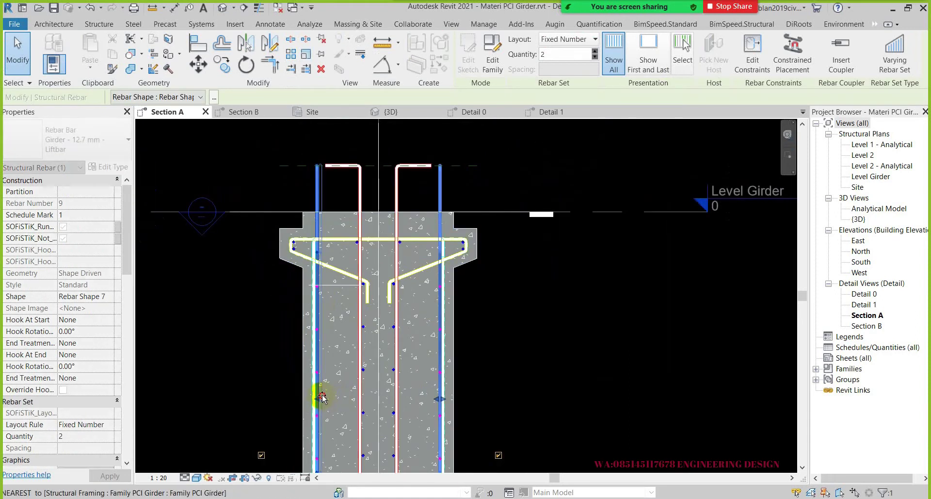
left_click_drag(326, 397, 324, 397)
scroll(322, 163, "up", 3)
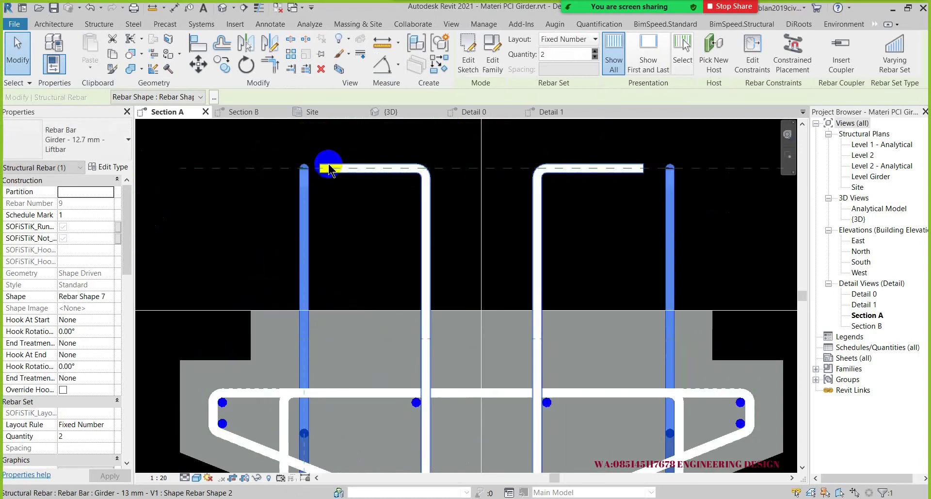
scroll(309, 141, "up", 3)
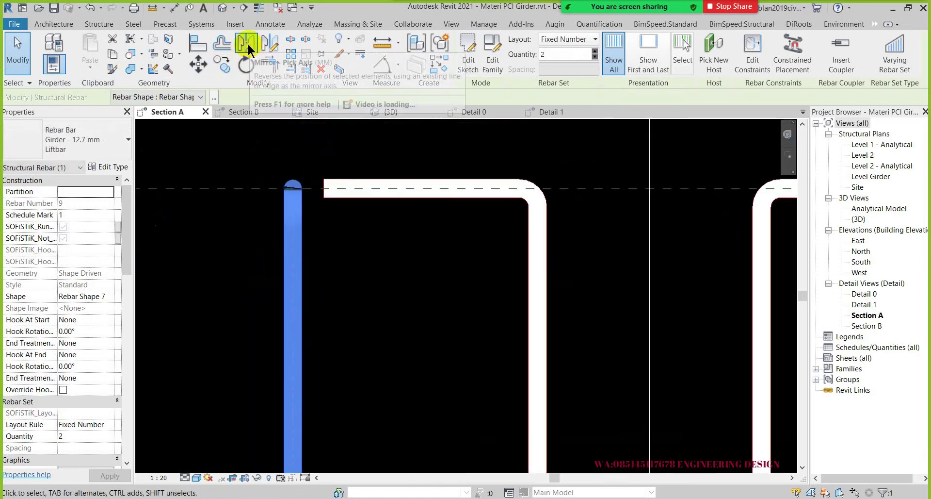
left_click(198, 44)
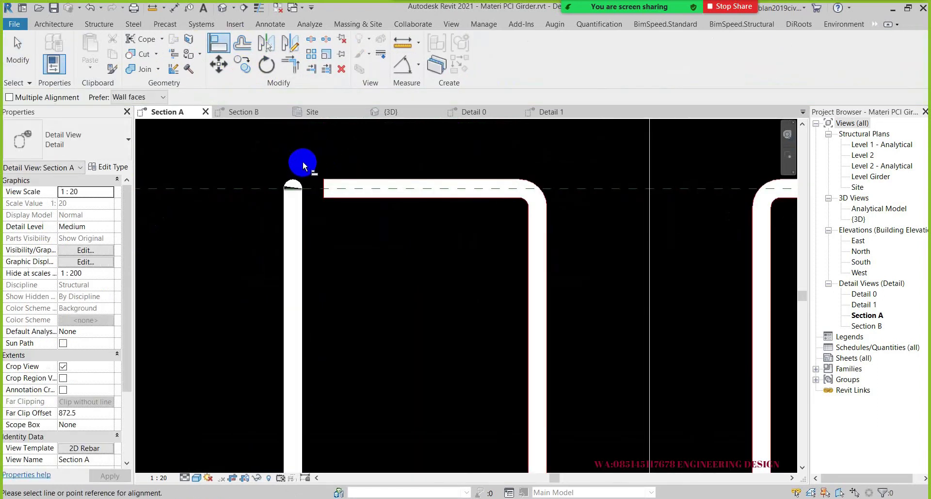
scroll(324, 187, "up", 1)
scroll(325, 187, "up", 1)
left_click(331, 180)
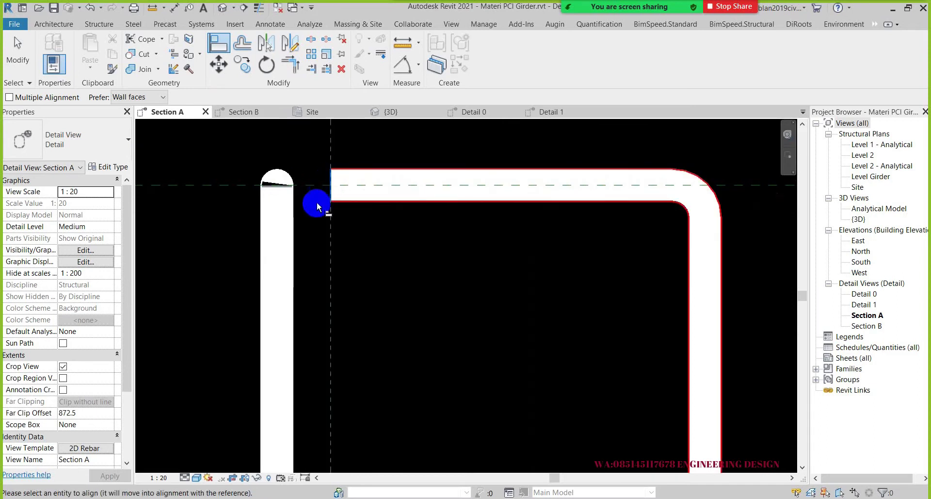
left_click(296, 246)
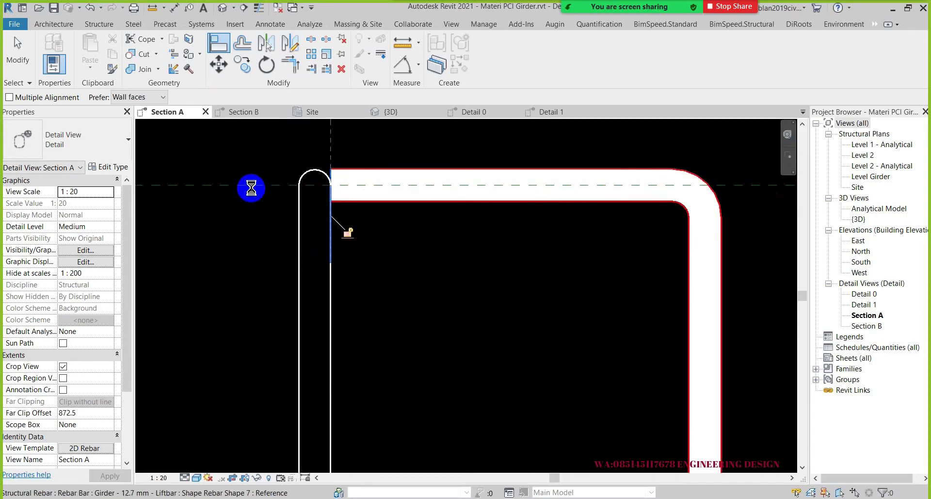
Step: Align the right liftbar leg with the end of the right hooked bar
scroll(250, 185, "down", 2)
scroll(249, 185, "down", 2)
scroll(514, 194, "up", 4)
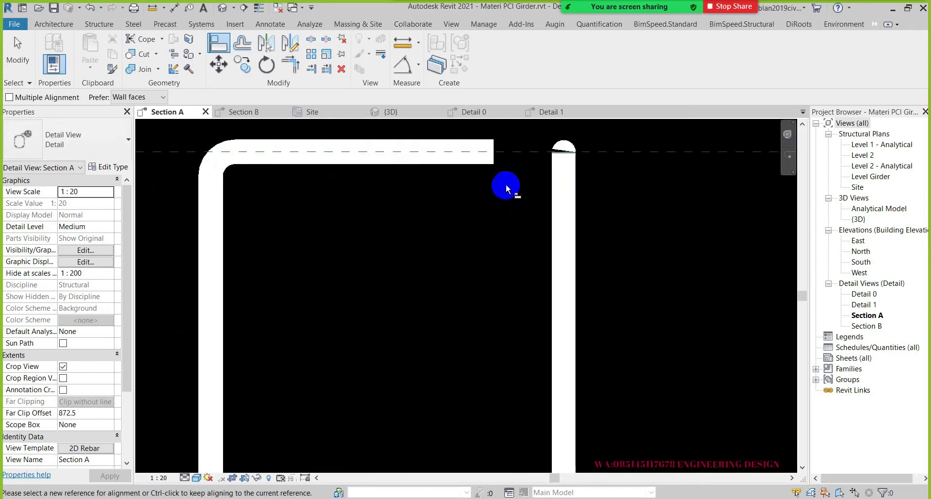
left_click(496, 154)
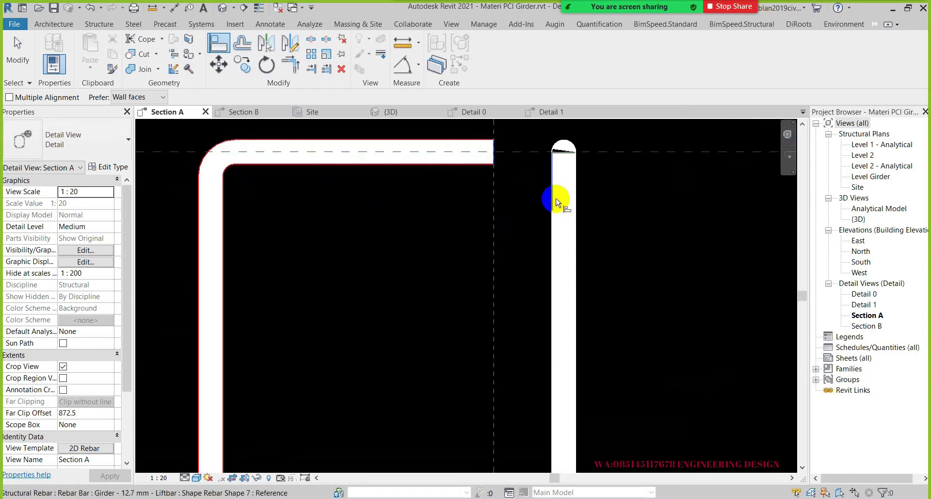
left_click(553, 199)
scroll(449, 204, "down", 2)
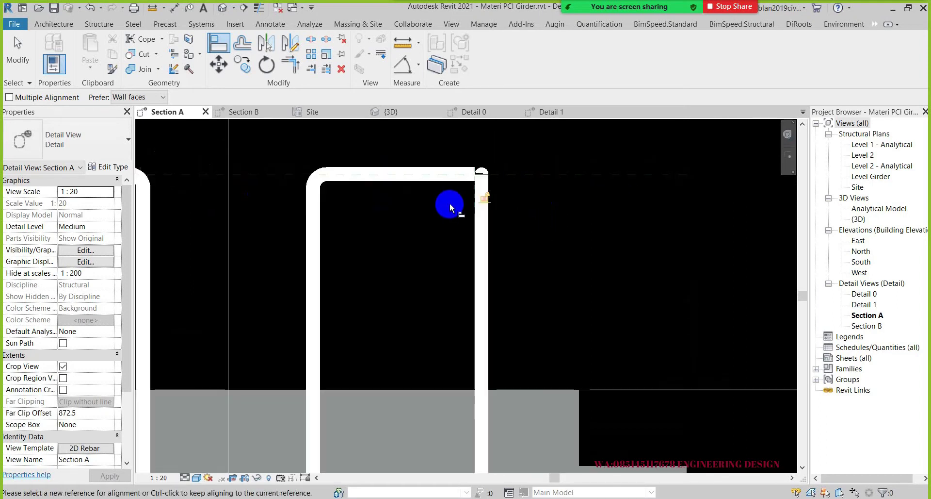
scroll(449, 202, "down", 2)
key("Escape")
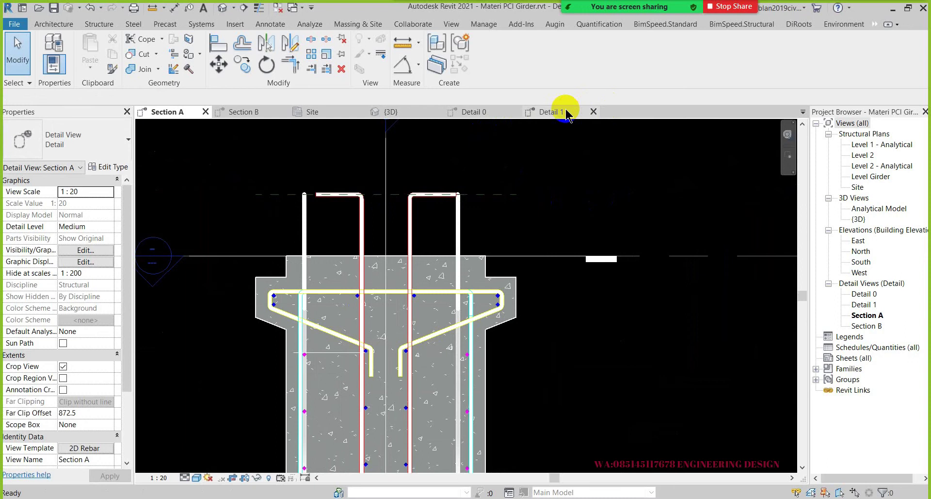
Step: Check the teardrop liftbar in the Detail 1 elevation, then bring up the AutoCAD girder drawing
left_click(566, 115)
scroll(663, 229, "down", 3)
scroll(670, 238, "down", 1)
scroll(235, 222, "up", 1)
scroll(218, 224, "up", 3)
scroll(216, 225, "up", 2)
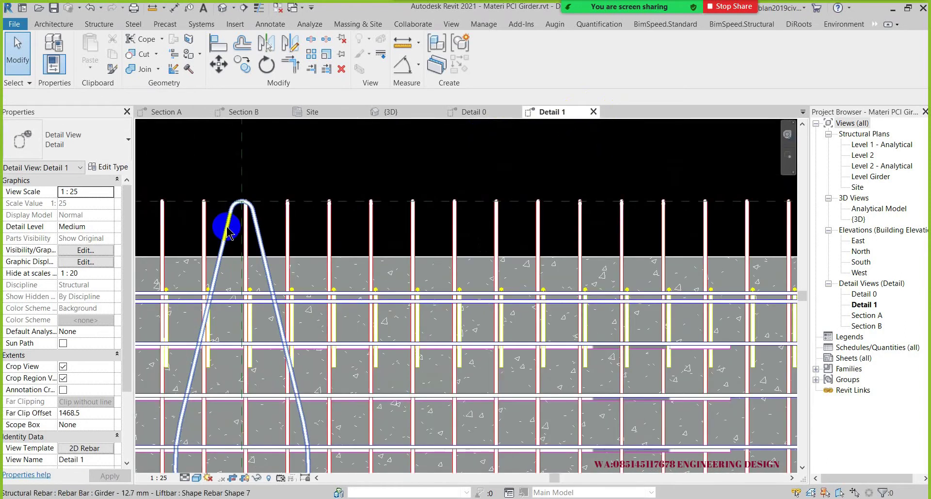
left_click(228, 232)
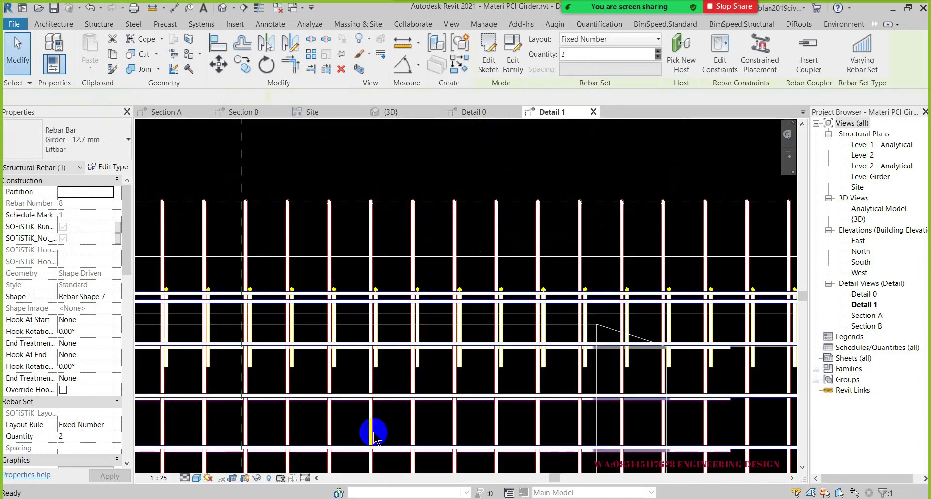
key("alt+Tab")
scroll(436, 273, "down", 2)
scroll(388, 291, "down", 3)
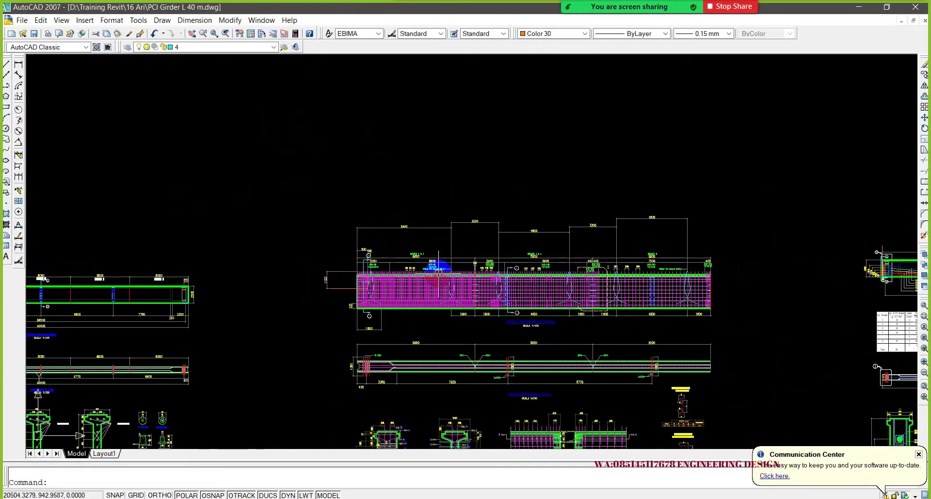
scroll(370, 309, "up", 4)
scroll(123, 246, "down", 2)
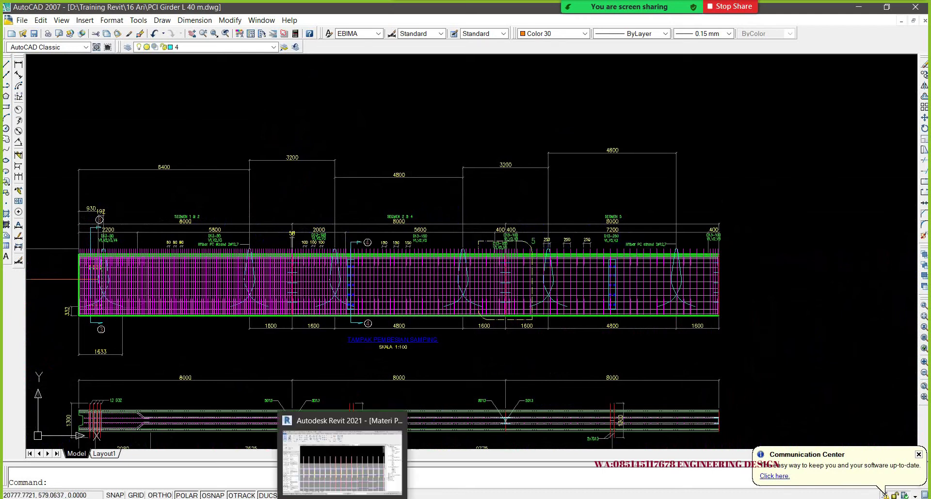
left_click(342, 451)
Step: In Detail 1, select the 12.7 mm liftbar and array it with 7 items
scroll(418, 238, "down", 3)
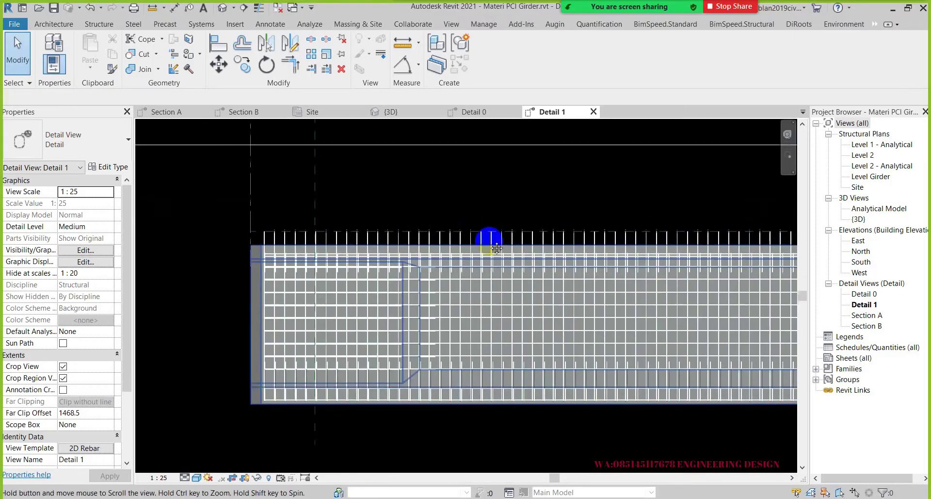
scroll(347, 259, "down", 3)
middle_click_drag(333, 264, 524, 282)
scroll(395, 260, "up", 2)
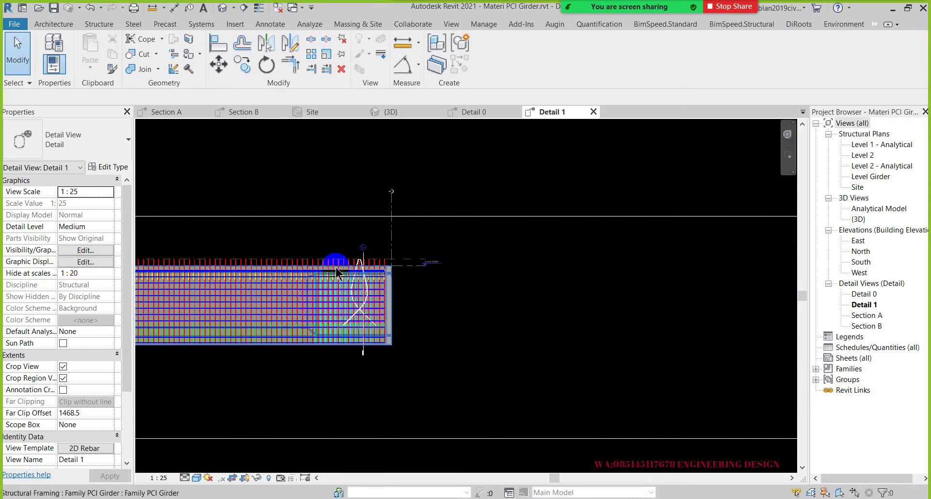
scroll(357, 259, "up", 3)
scroll(390, 257, "up", 3)
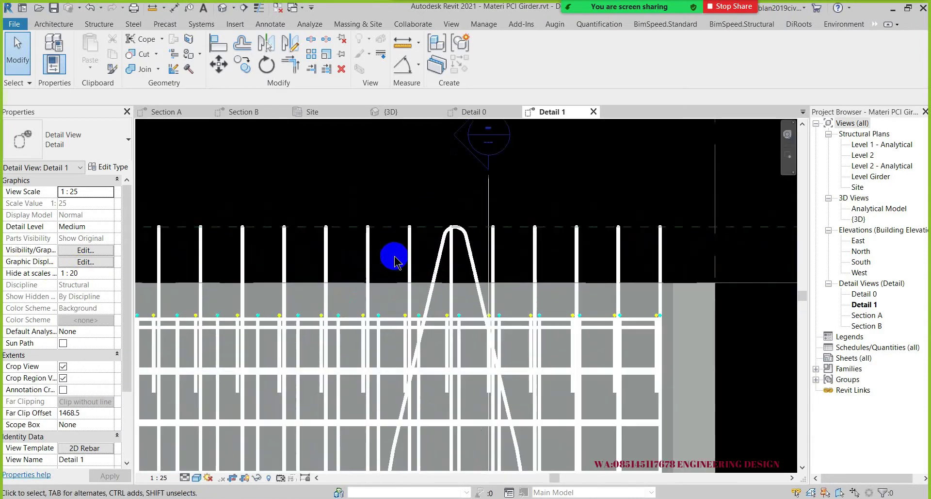
left_click(451, 233)
left_click(312, 55)
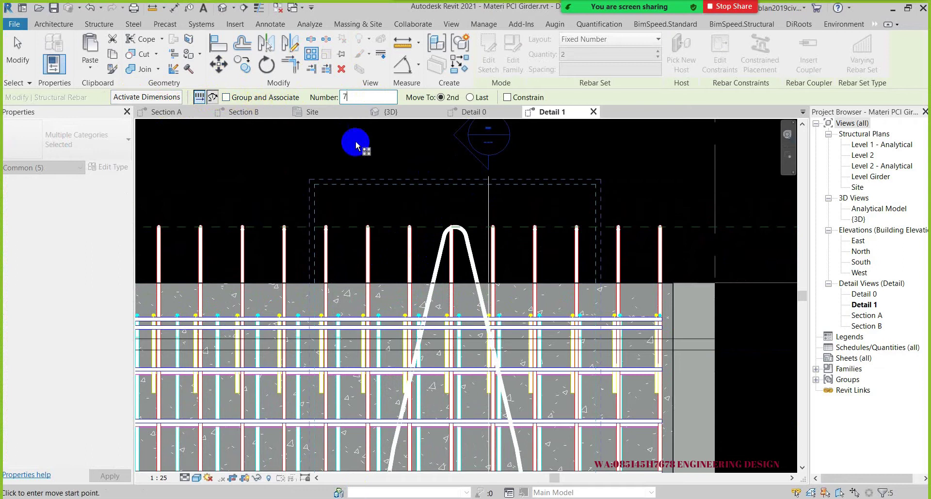
Step: Array the teardrop liftbar with Move To: Last, starting at the hook midpoint toward the girder end
left_click(470, 97)
scroll(466, 219, "up", 2)
scroll(450, 218, "up", 3)
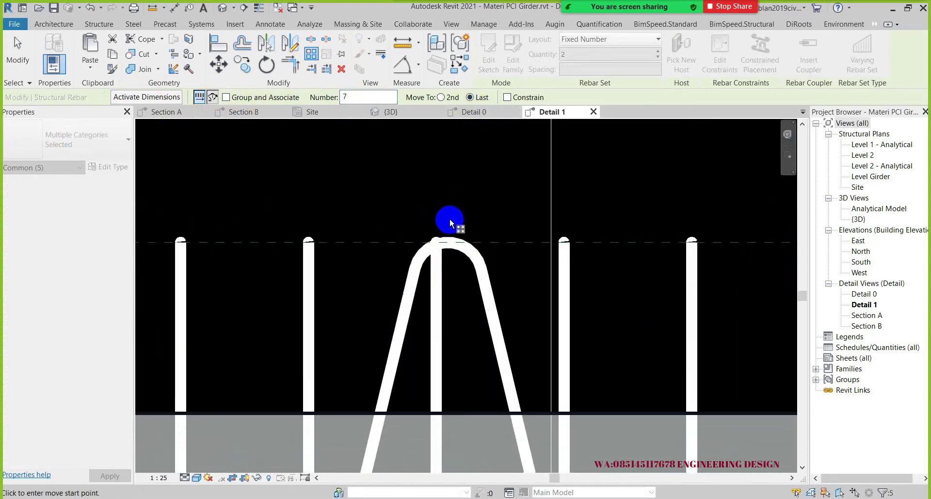
left_click(449, 238)
scroll(603, 228, "down", 2)
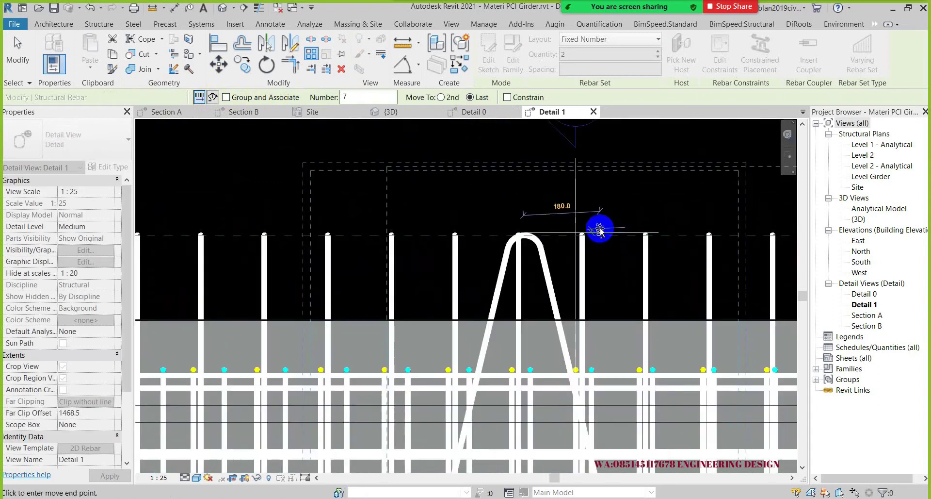
scroll(601, 222, "down", 2)
scroll(600, 226, "down", 2)
scroll(600, 225, "down", 3)
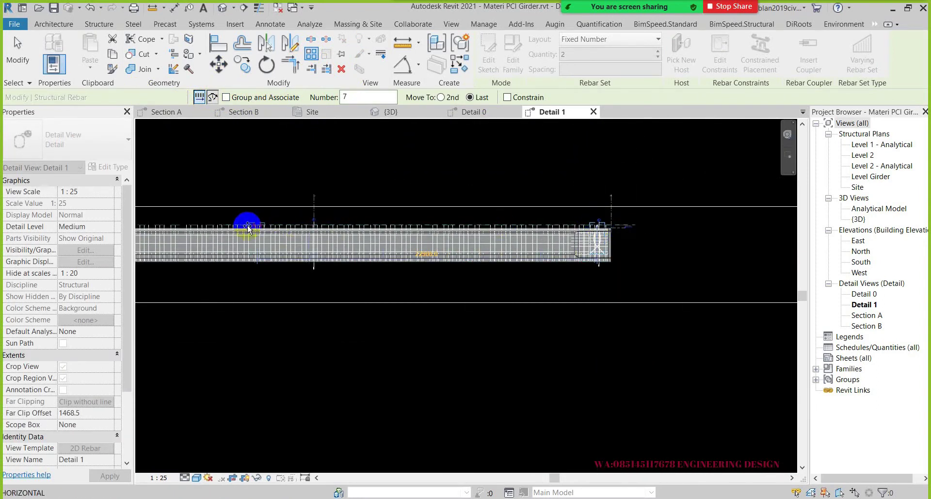
scroll(248, 227, "up", 2)
scroll(358, 226, "up", 2)
scroll(414, 172, "up", 2)
scroll(402, 226, "up", 2)
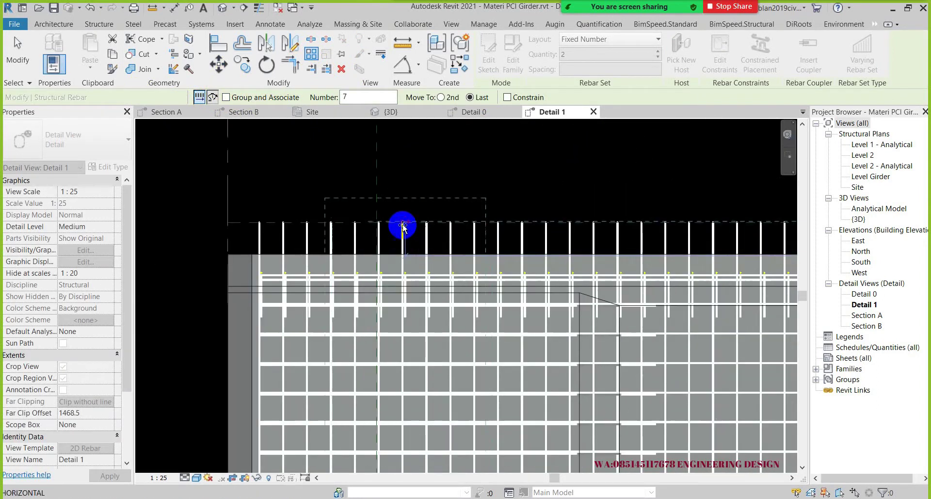
scroll(383, 185, "up", 2)
scroll(337, 204, "up", 3)
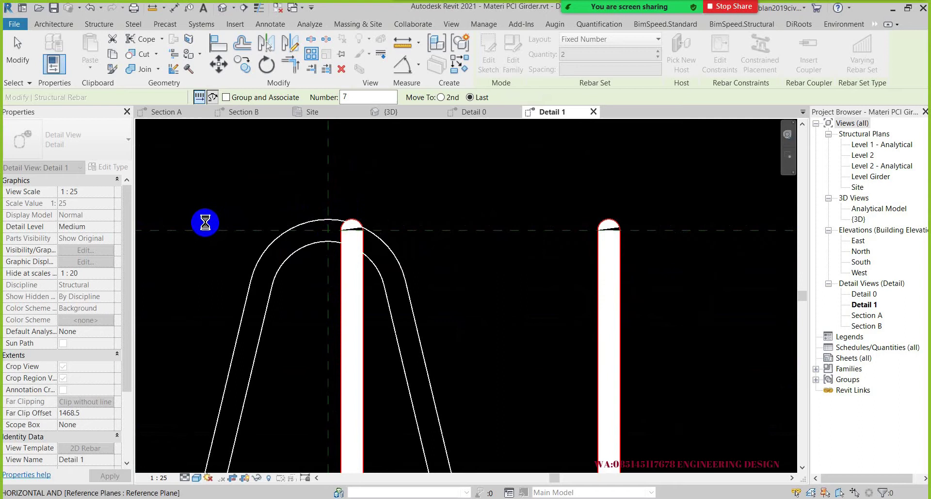
Step: Pan and zoom along the girder to check the 7 evenly spaced liftbars
scroll(205, 222, "down", 1)
scroll(205, 222, "down", 2)
scroll(205, 222, "down", 1)
scroll(205, 223, "down", 2)
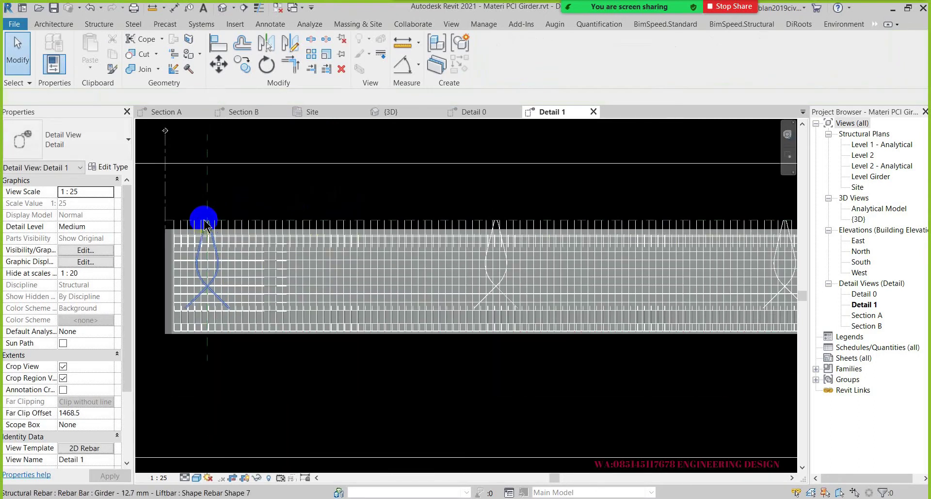
scroll(561, 235, "down", 2)
middle_click_drag(561, 235, 499, 228)
scroll(324, 233, "down", 1)
scroll(571, 152, "up", 2)
scroll(485, 141, "up", 1)
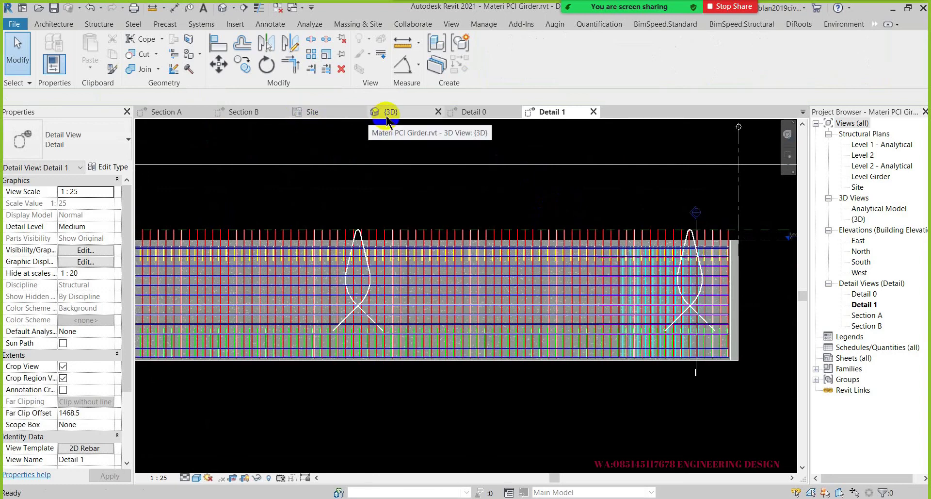
Step: In the {3D} view, turn on Naviate Show/Hide Obscured so the rebar shows through the concrete
left_click(387, 113)
scroll(472, 208, "down", 2)
scroll(472, 208, "down", 2)
scroll(611, 174, "down", 2)
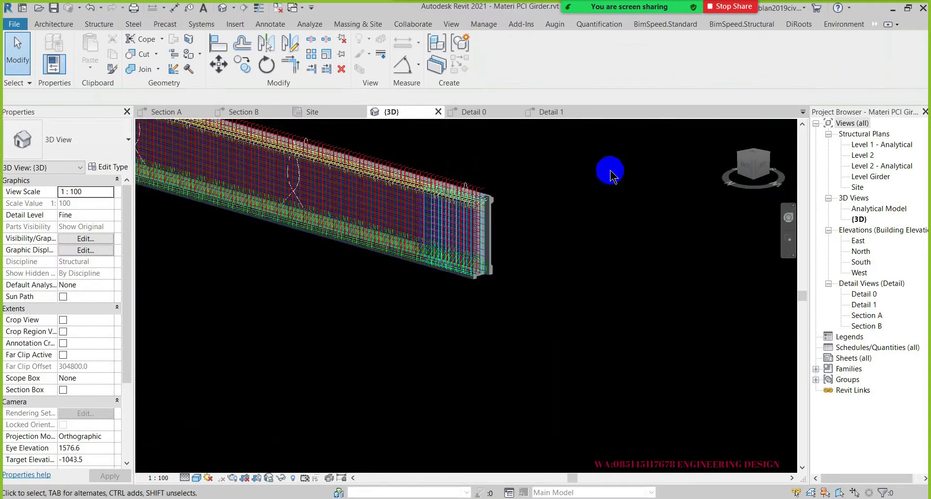
left_click(875, 24)
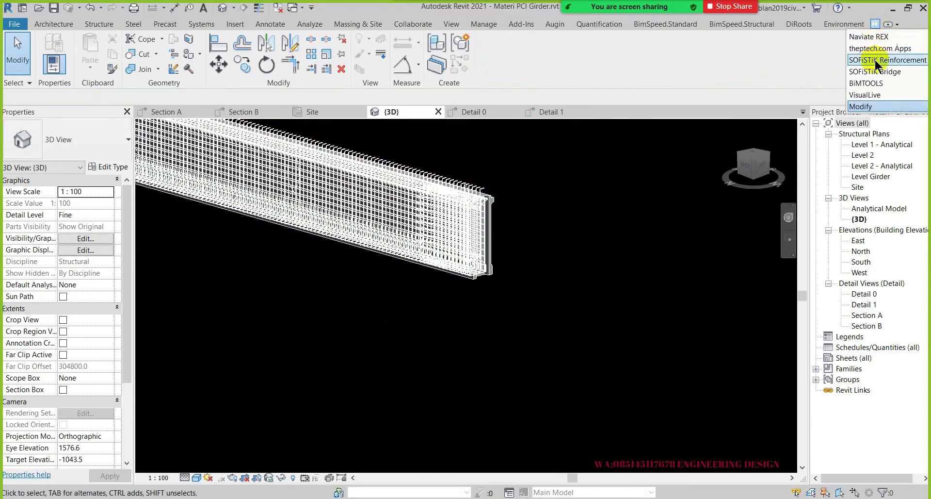
left_click(872, 36)
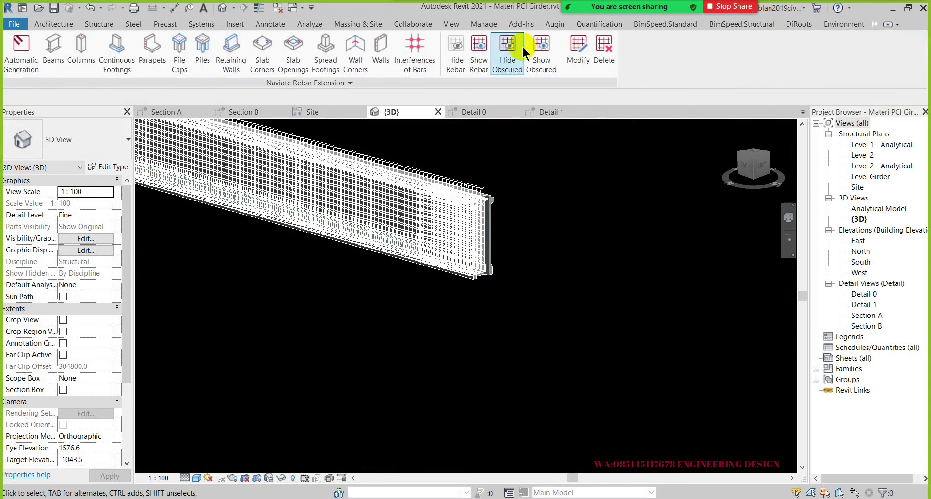
left_click(537, 58)
Step: Orbit and zoom in on the liftbars, then set the rebar display back to obscured
mouse_move(538, 131)
middle_mouse_down("shift")
mouse_move(545, 303)
mouse_move(482, 225)
middle_mouse_up("shift")
scroll(493, 218, "up", 3)
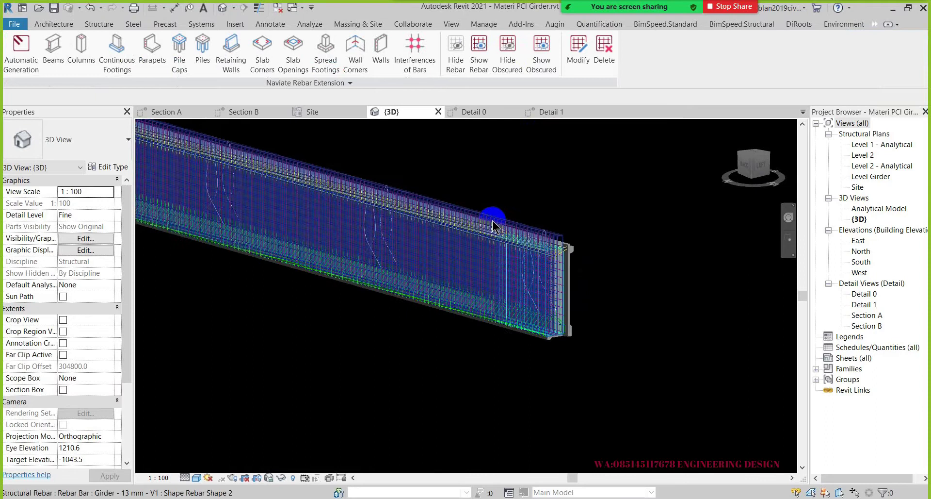
scroll(437, 199, "up", 2)
middle_click_drag(384, 190, 416, 146, "shift")
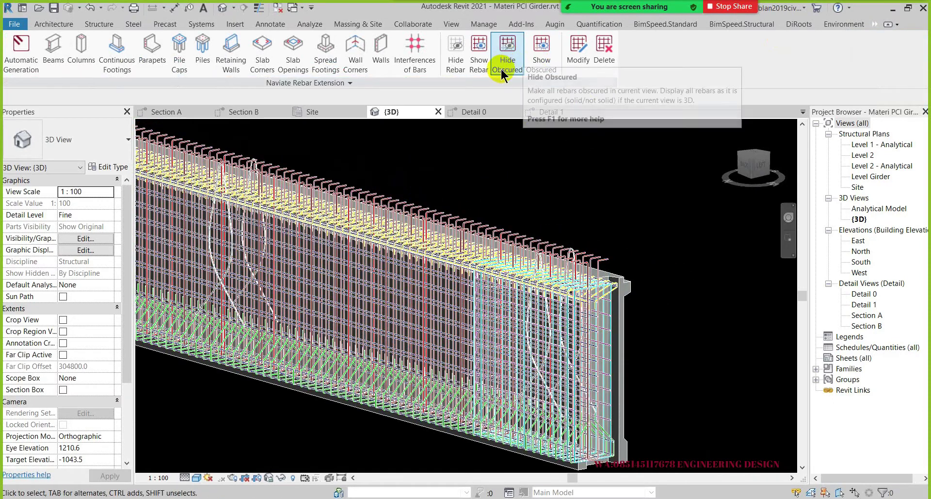
left_click(505, 60)
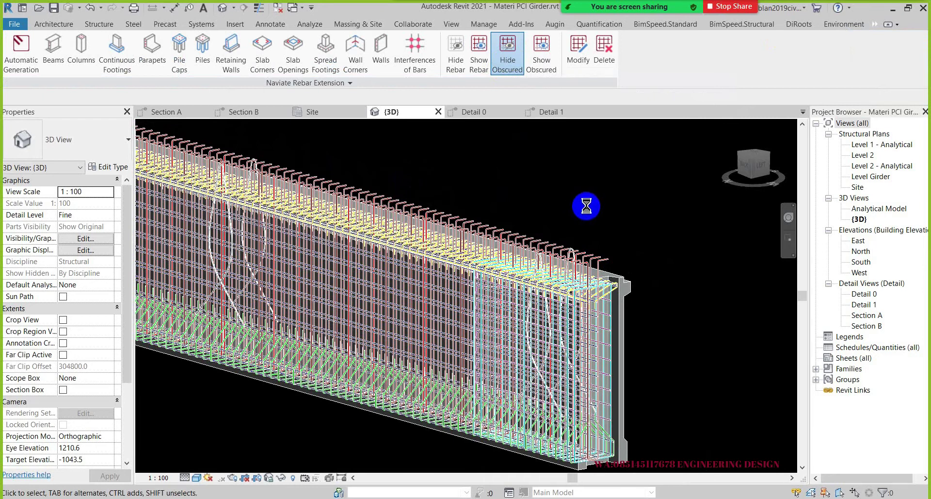
scroll(623, 238, "down", 2)
scroll(373, 206, "up", 1)
scroll(354, 192, "up", 2)
scroll(370, 159, "up", 2)
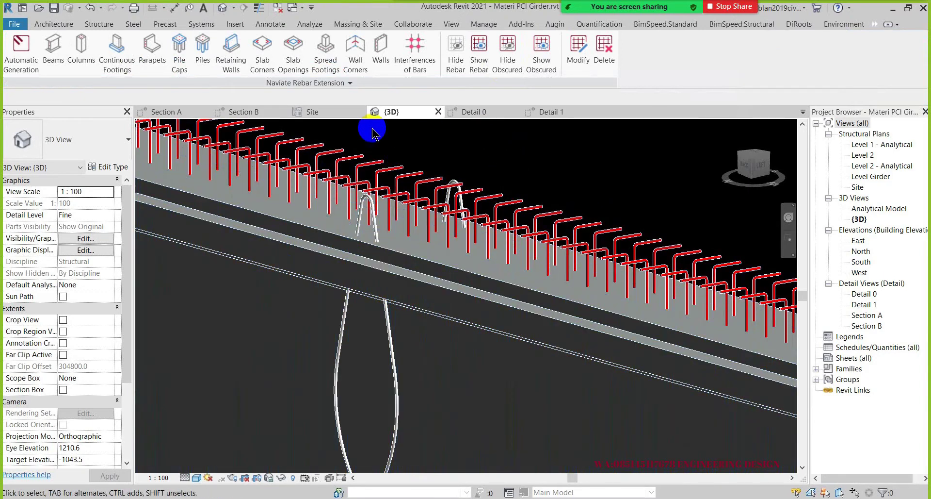
Step: Open the Section A cross-section and pan to the girder's top flange
left_click(184, 116)
scroll(385, 311, "down", 2)
middle_click_drag(397, 312, 385, 311)
scroll(362, 196, "up", 2)
scroll(340, 191, "up", 2)
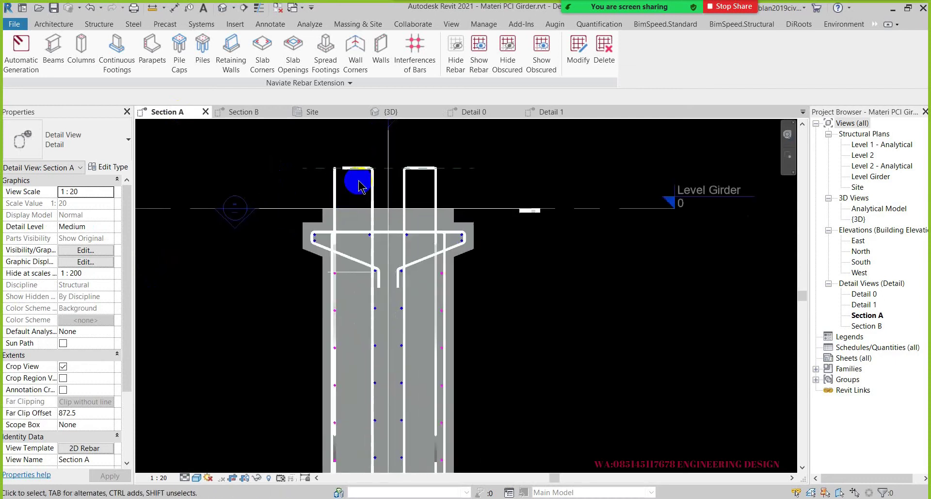
Step: Align the left liftbar leg to the reference vertical bar using Align (AL)
left_click(328, 192)
scroll(389, 148, "up", 2)
scroll(364, 149, "up", 2)
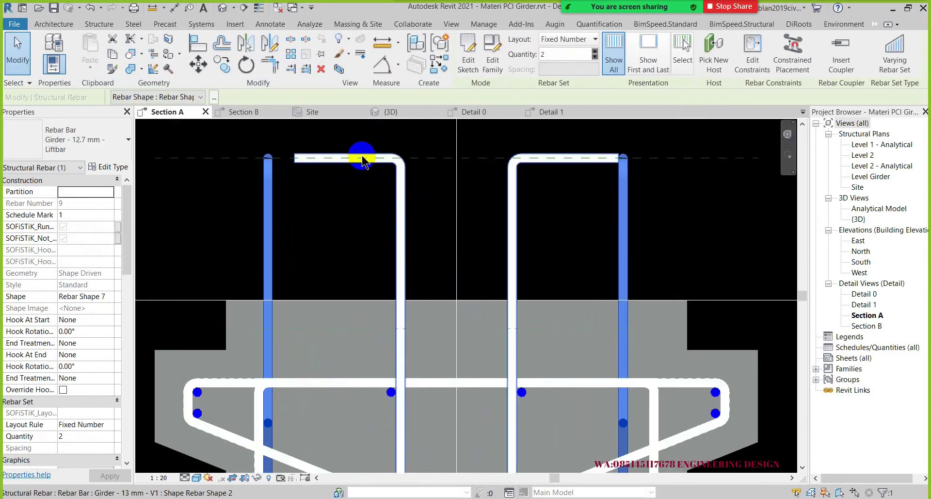
left_click(194, 49)
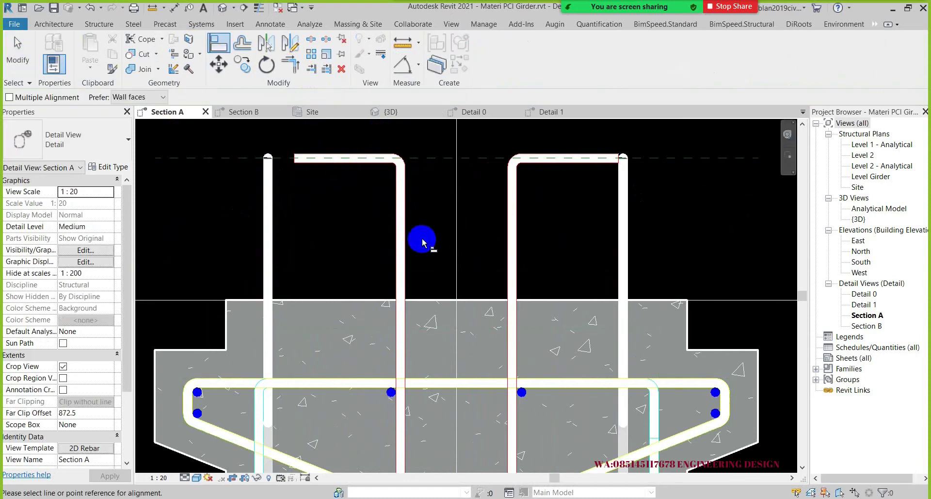
left_click(406, 233)
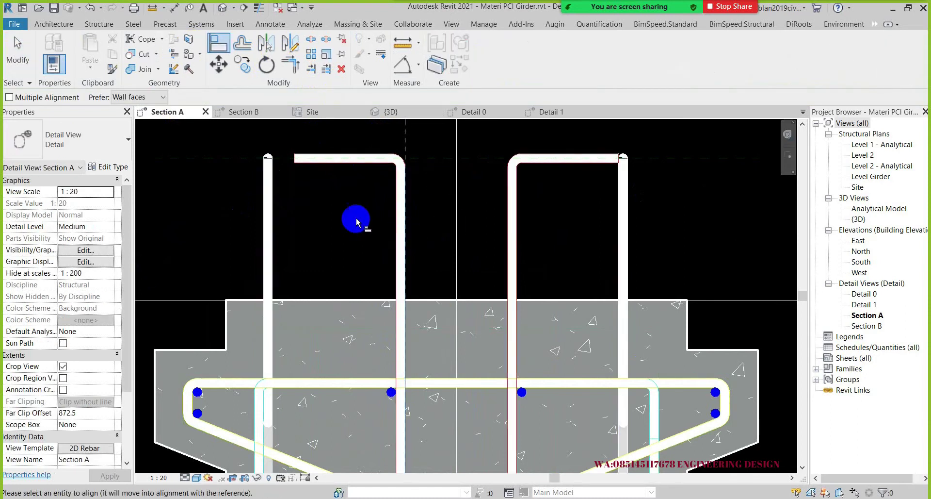
left_click(262, 227)
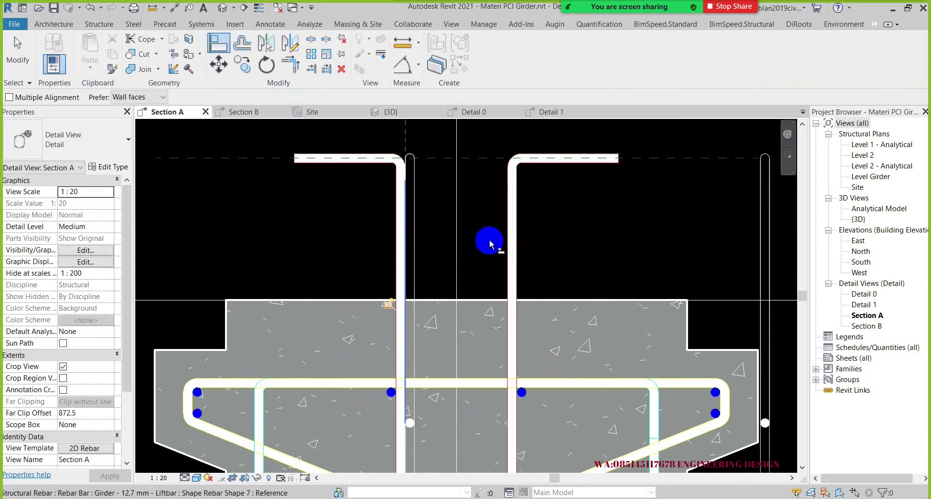
Step: Align the right liftbar leg to the right bar's edge and reselect the liftbar set
left_click(499, 240)
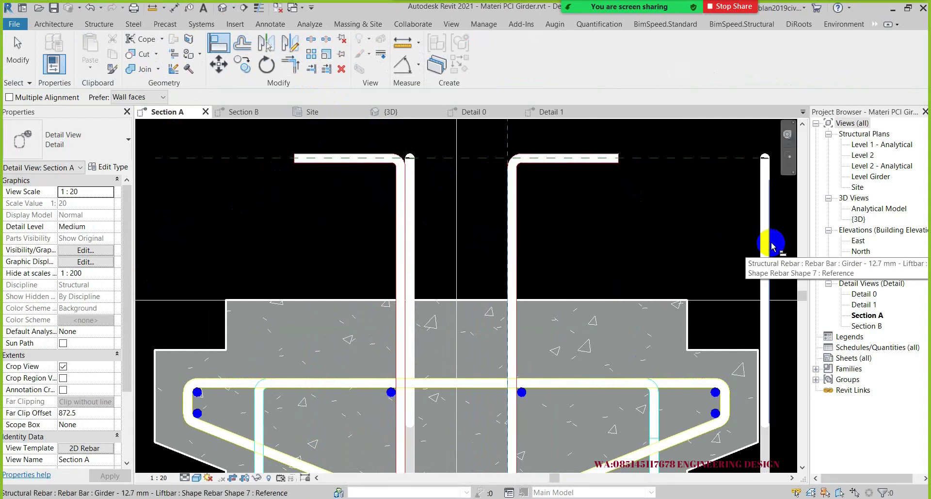
scroll(483, 213, "down", 2)
scroll(630, 233, "up", 2)
scroll(663, 224, "up", 1)
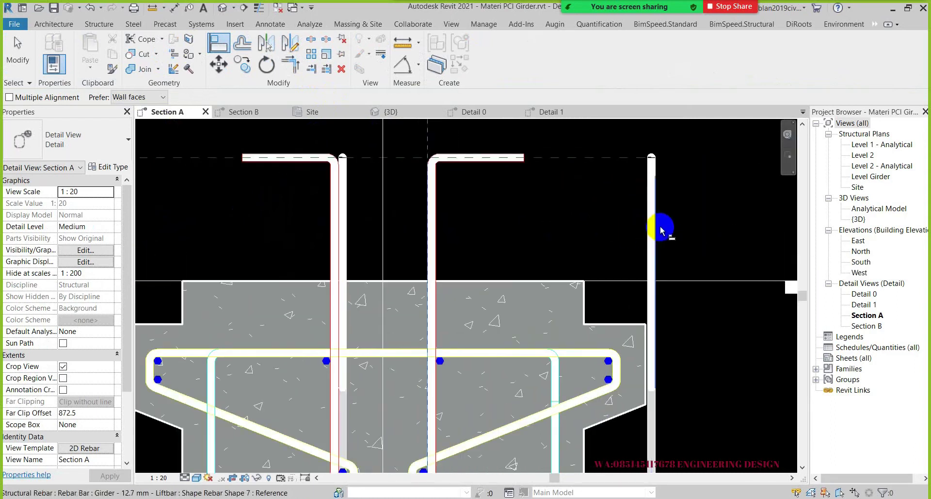
left_click(661, 228)
scroll(471, 193, "down", 2)
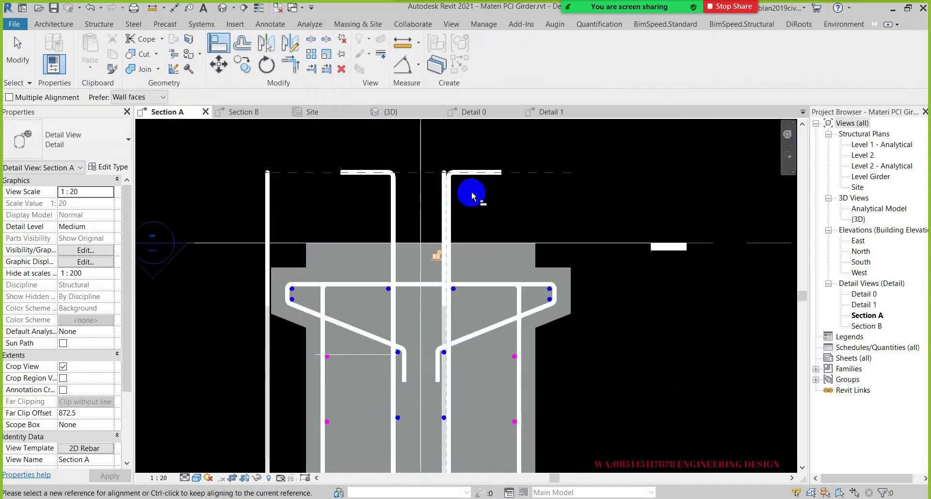
key("Escape")
left_click(268, 200)
Step: Drag the liftbar's shape end handle so its leg snaps to the 13 mm L1 bar extension
scroll(292, 257, "down", 4)
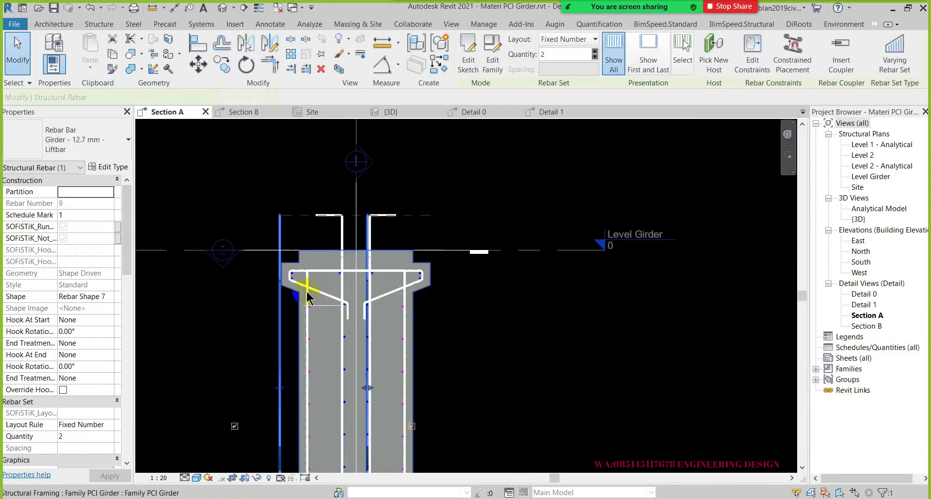
scroll(308, 380, "up", 1)
scroll(291, 368, "up", 1)
scroll(274, 369, "up", 1)
left_click_drag(275, 364, 407, 364)
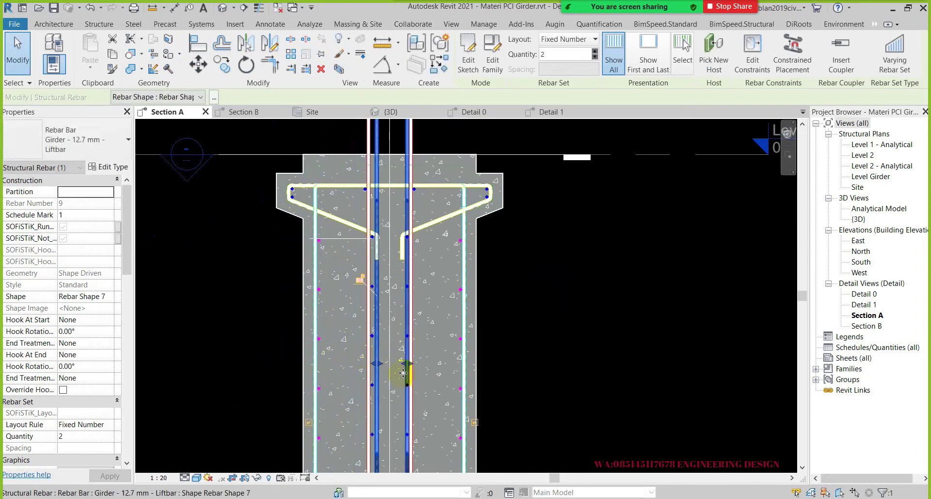
scroll(410, 359, "up", 3)
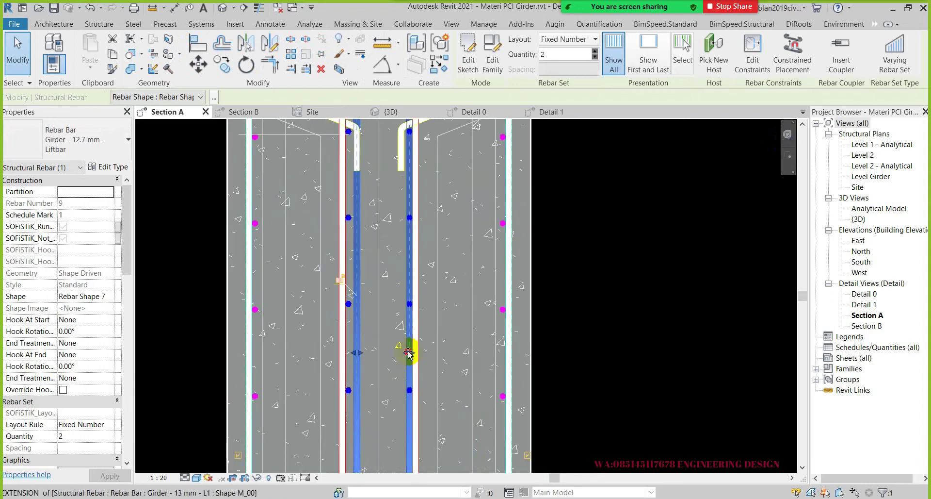
left_click_drag(410, 353, 379, 359)
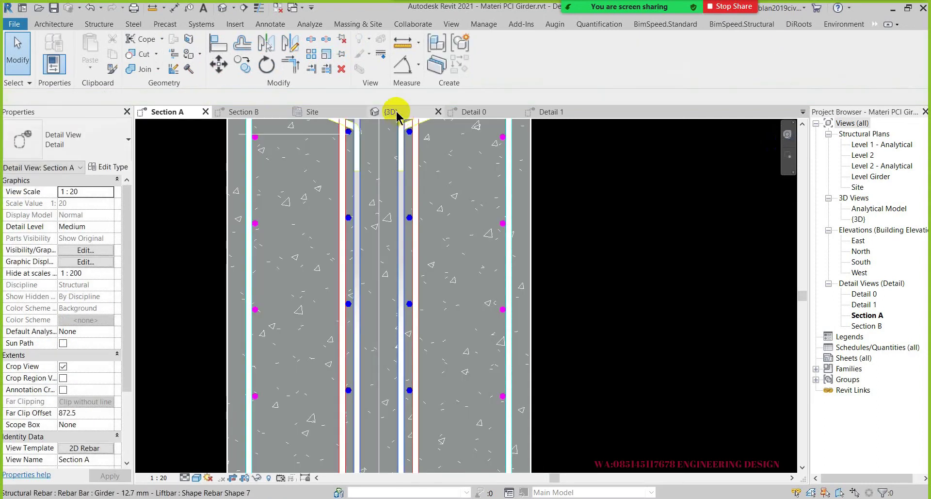
Step: In the {3D} view, select and inspect the liftbar rebars in the girder web one by one
left_click(395, 112)
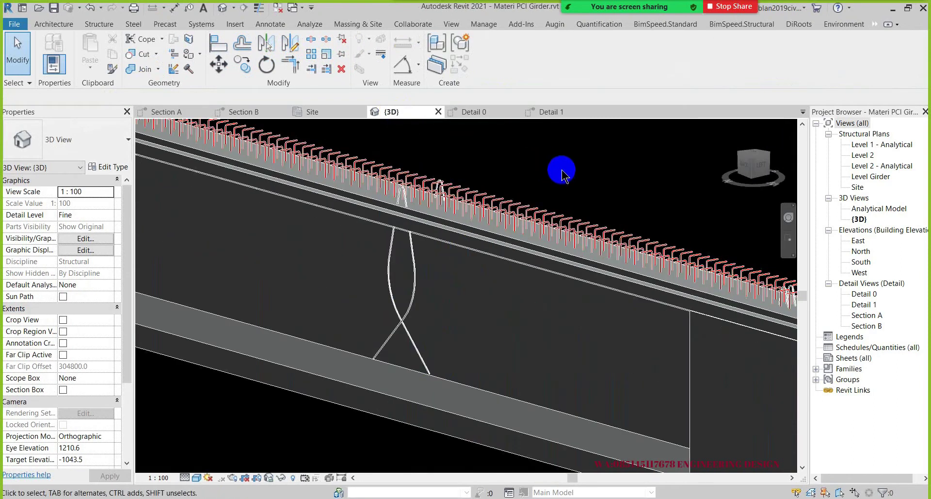
scroll(545, 163, "down", 3)
scroll(597, 187, "down", 2)
scroll(600, 191, "down", 2)
scroll(311, 224, "up", 2)
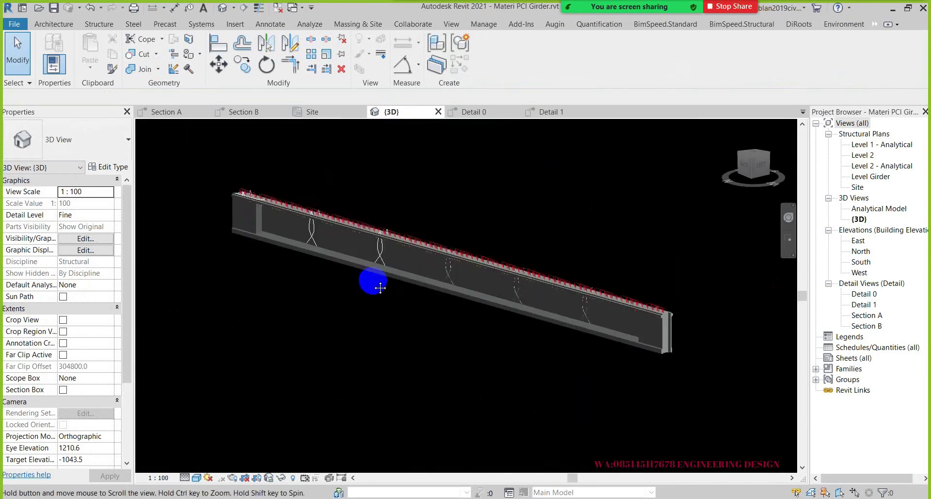
scroll(316, 247, "up", 2)
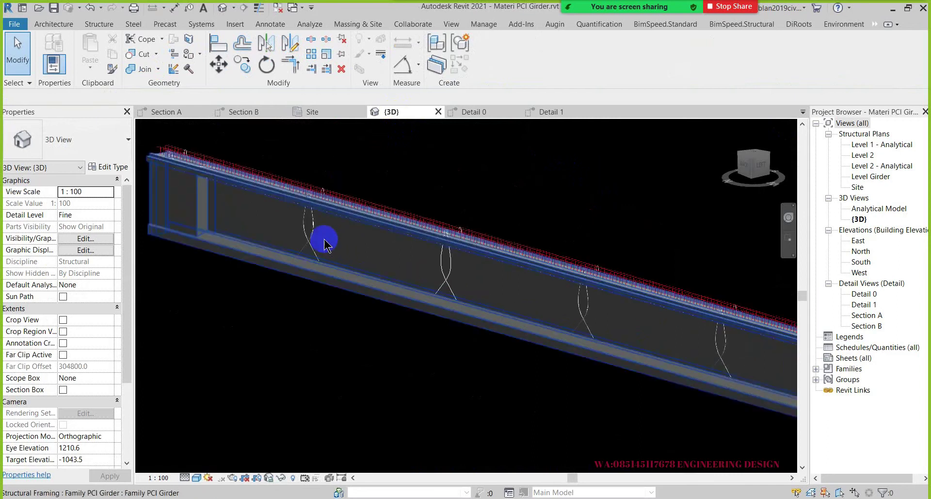
left_click(316, 228)
scroll(272, 203, "up", 2)
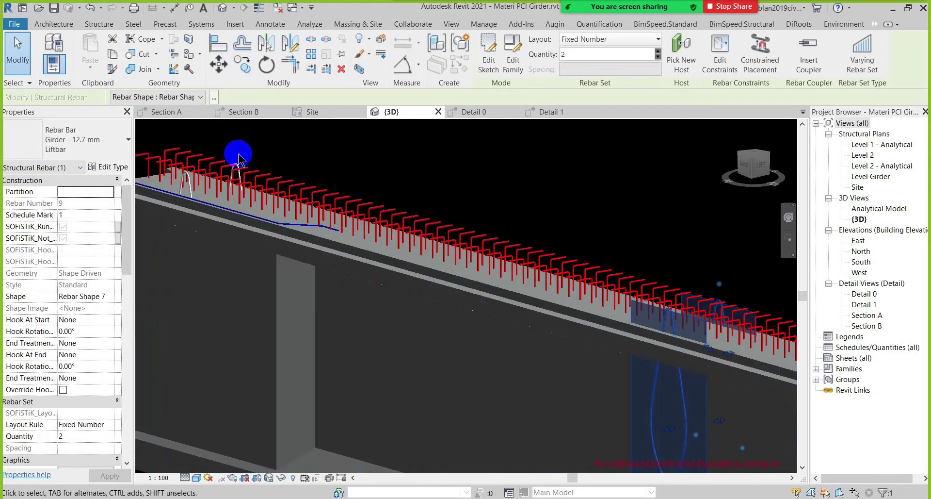
key("Escape")
scroll(233, 160, "up", 1)
scroll(208, 139, "down", 1)
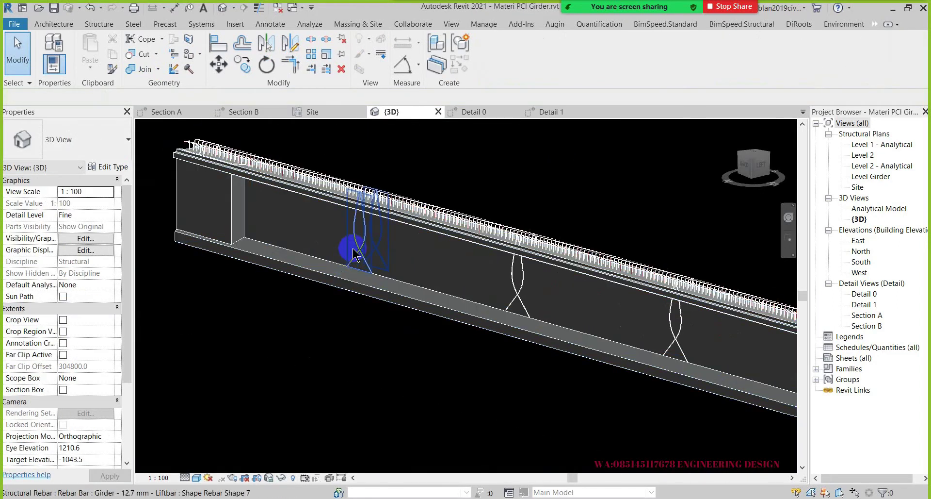
left_click(357, 237)
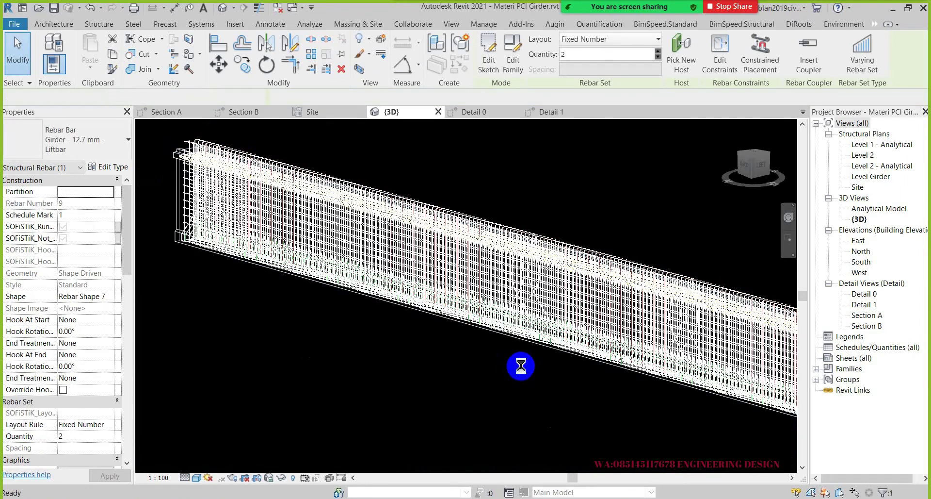
left_click(521, 365)
scroll(277, 370, "up", 2)
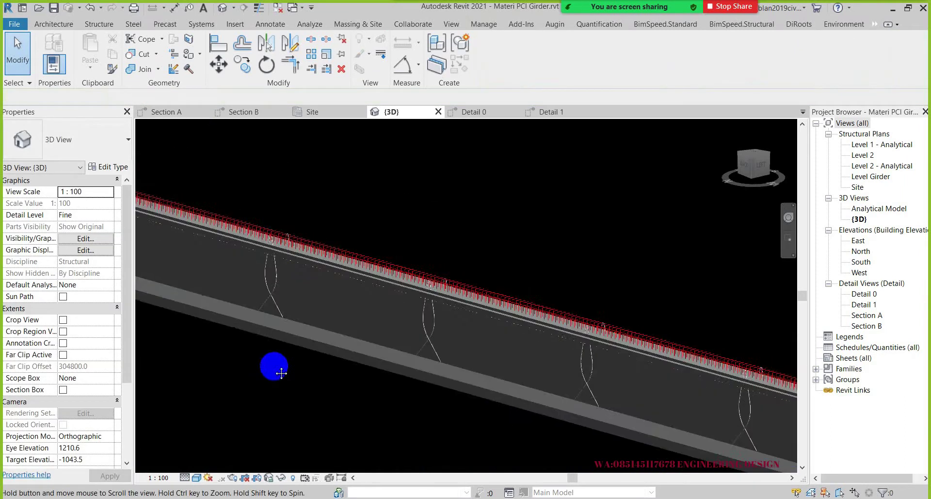
left_click(277, 286)
key("Escape")
left_click(438, 333)
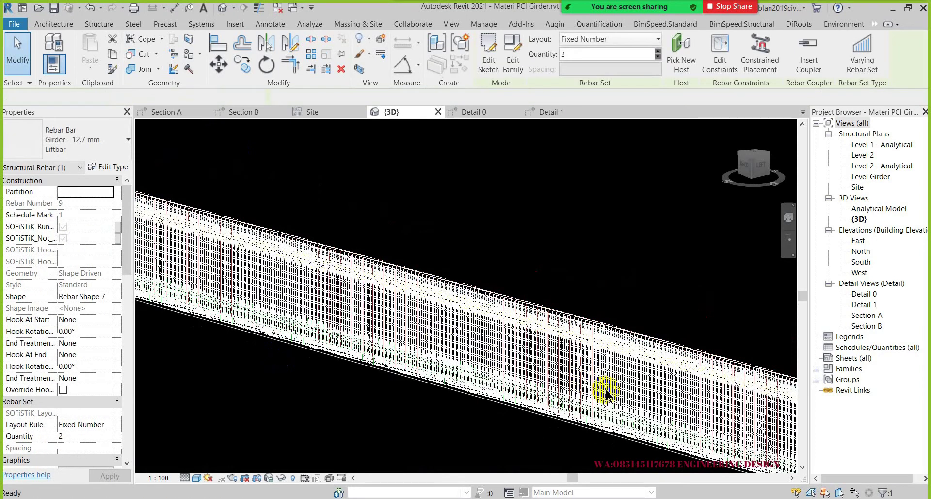
key("Escape")
Step: Pan toward the girder end and check the liftbar rebars there
middle_click_drag(607, 387, 252, 278)
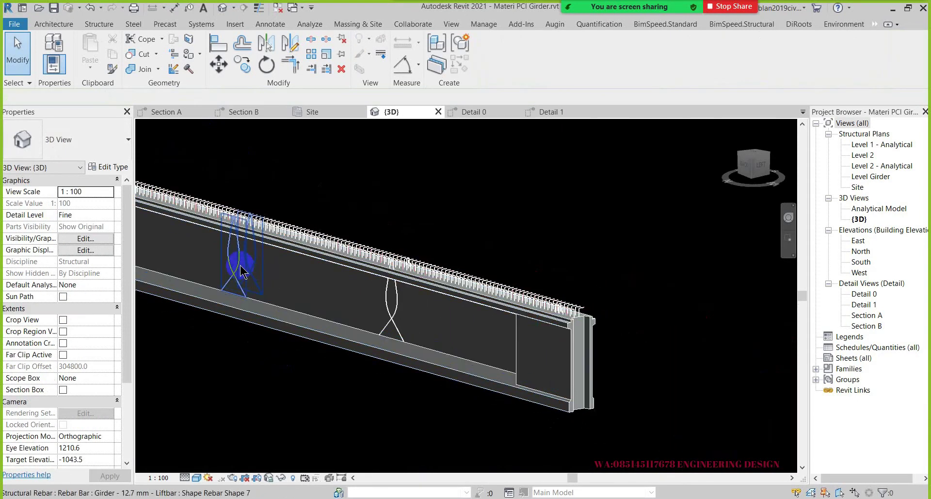
left_click(241, 272)
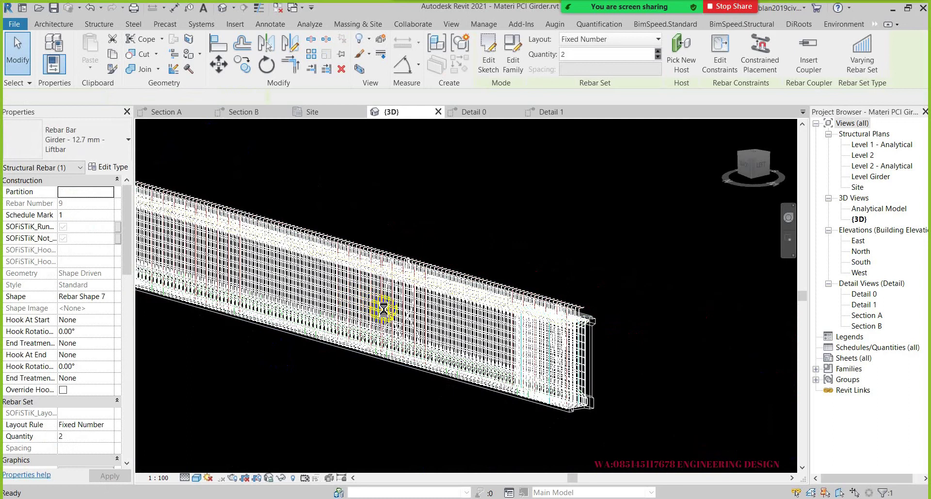
key("Escape")
left_click(393, 318)
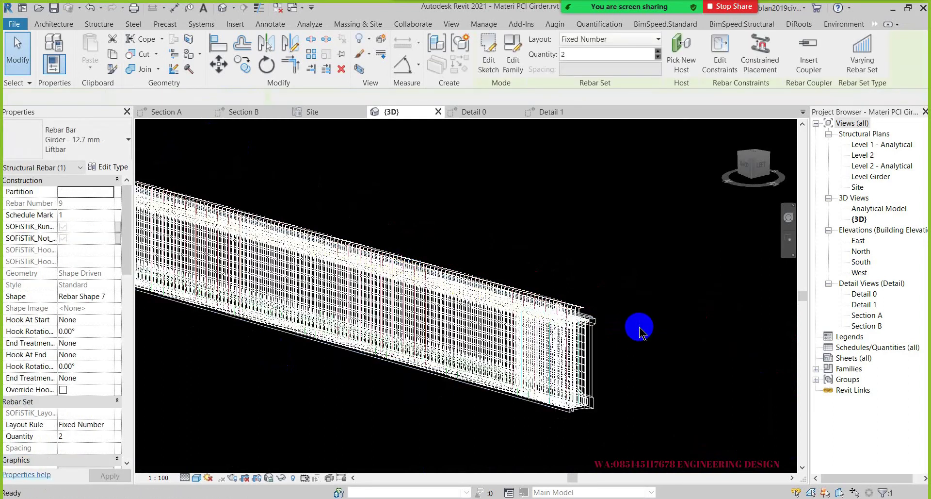
key("Escape")
scroll(572, 254, "down", 3)
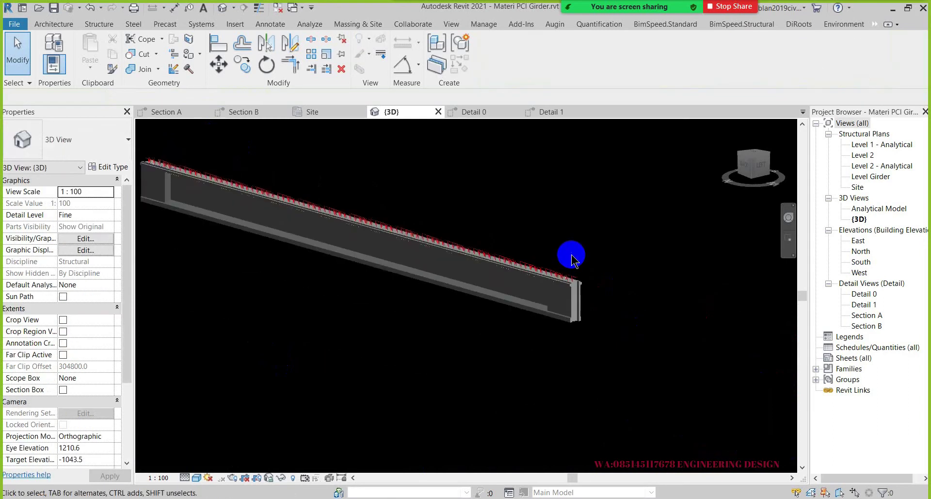
scroll(571, 254, "down", 3)
Step: Spin the model to view the girder top from behind and orbit around its end
middle_click_drag(345, 255, 508, 264, "shift")
scroll(327, 318, "up", 2)
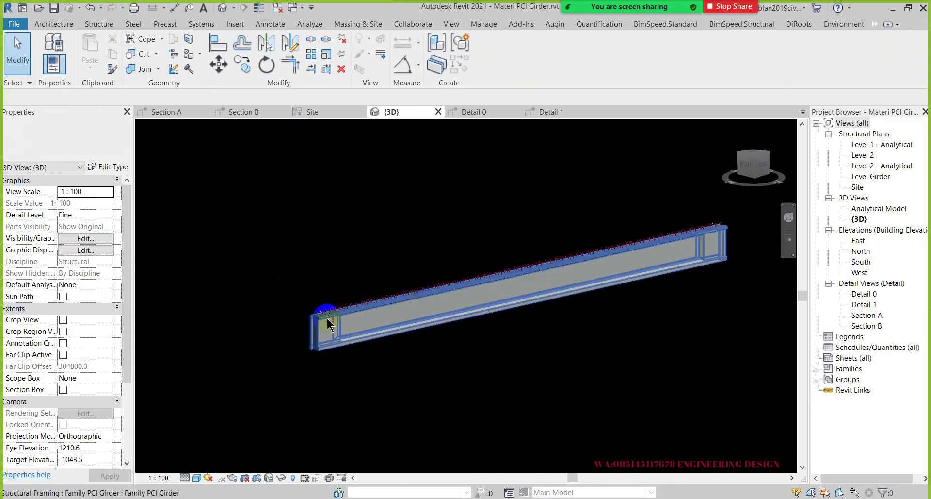
scroll(278, 317, "up", 3)
scroll(269, 295, "up", 3)
scroll(295, 183, "up", 2)
scroll(353, 214, "up", 2)
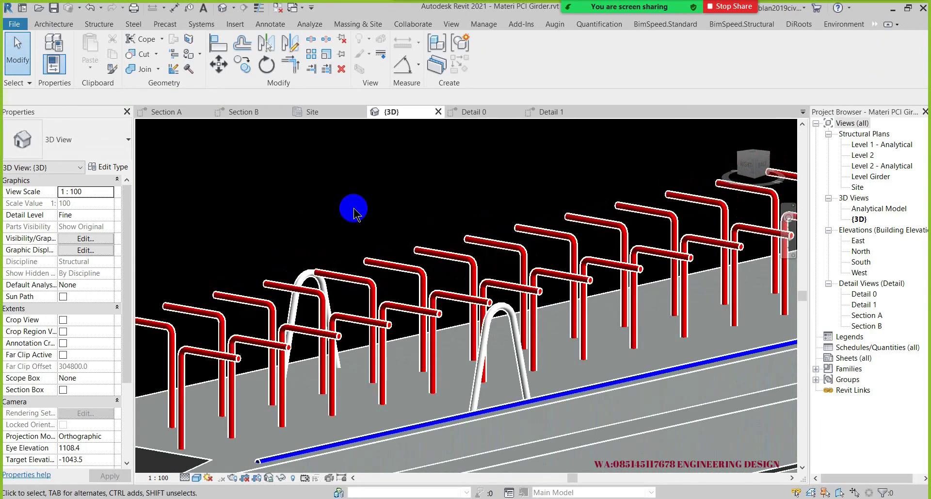
scroll(354, 213, "down", 1)
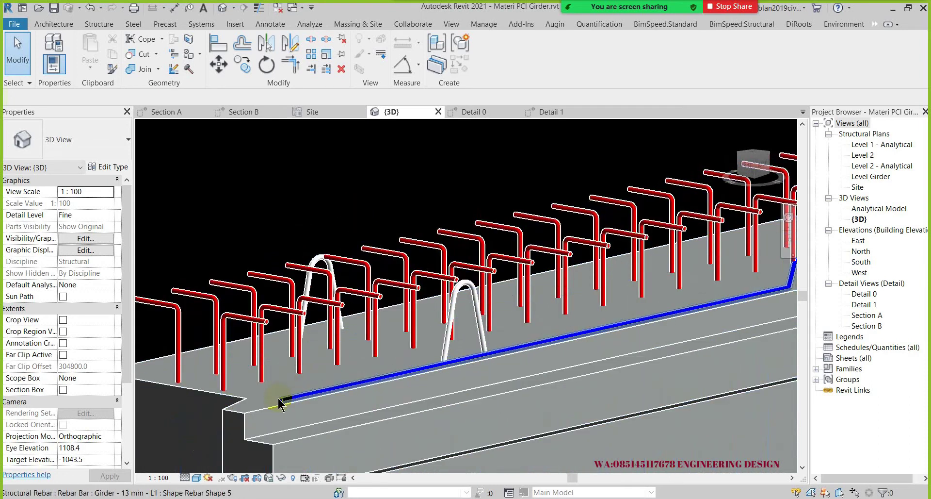
scroll(278, 398, "down", 2)
scroll(587, 313, "up", 2)
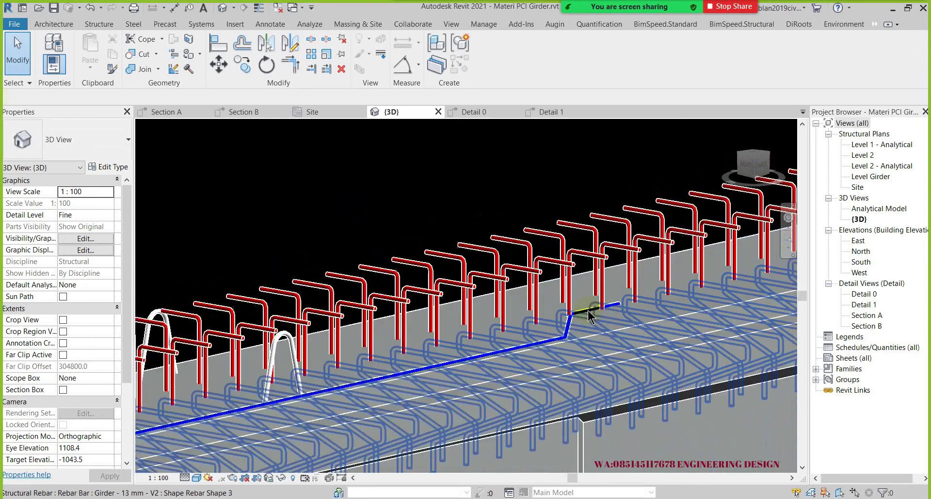
left_click(587, 276)
mouse_move(587, 276)
middle_mouse_down("shift")
mouse_move(455, 262)
mouse_move(456, 243)
mouse_move(552, 264)
mouse_move(461, 148)
middle_mouse_up("shift")
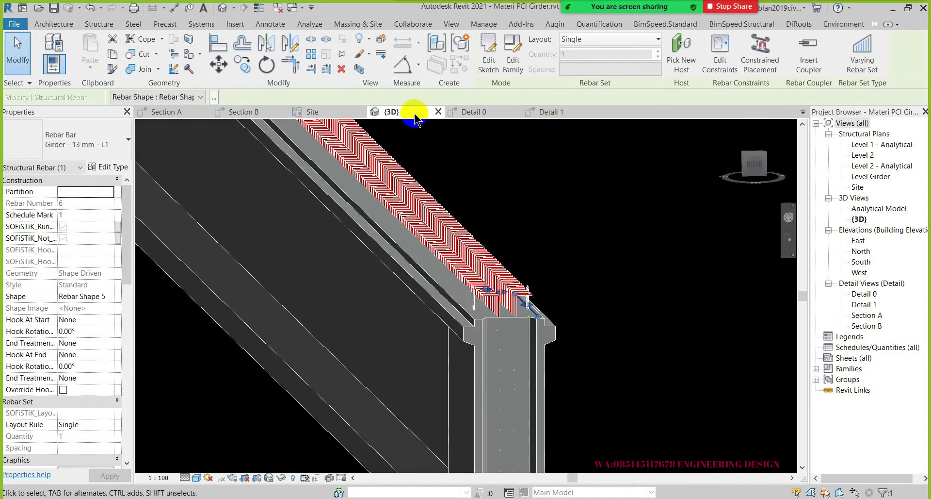
Step: Check a rebar at the girder end in 3D with all rebar shown through the concrete
left_click(179, 112)
scroll(479, 280, "down", 3)
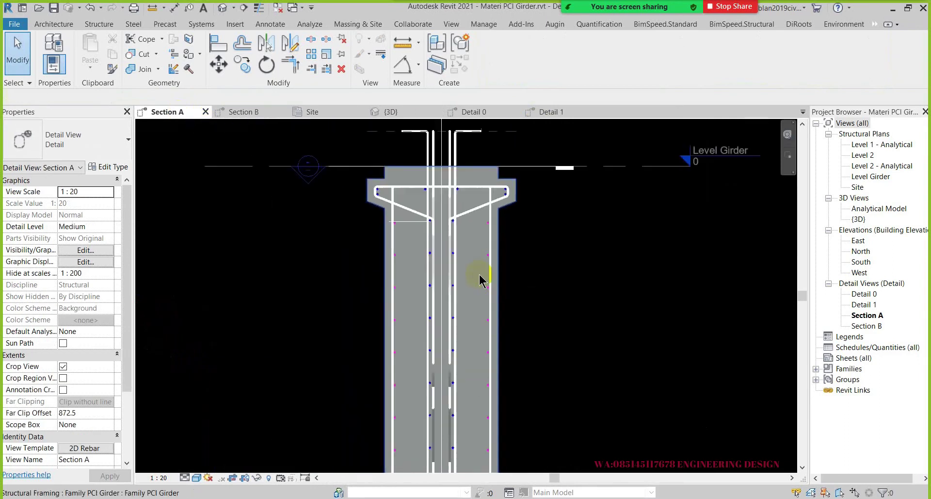
scroll(509, 166, "up", 2)
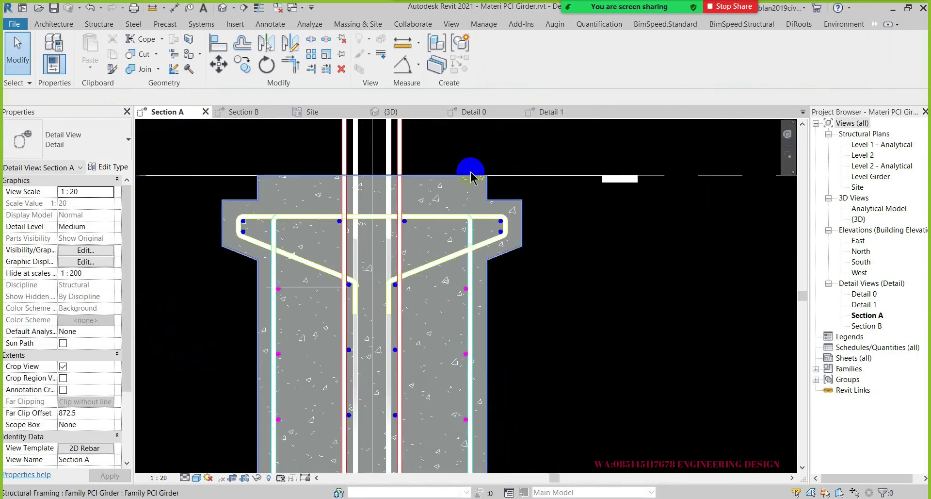
scroll(471, 177, "down", 1)
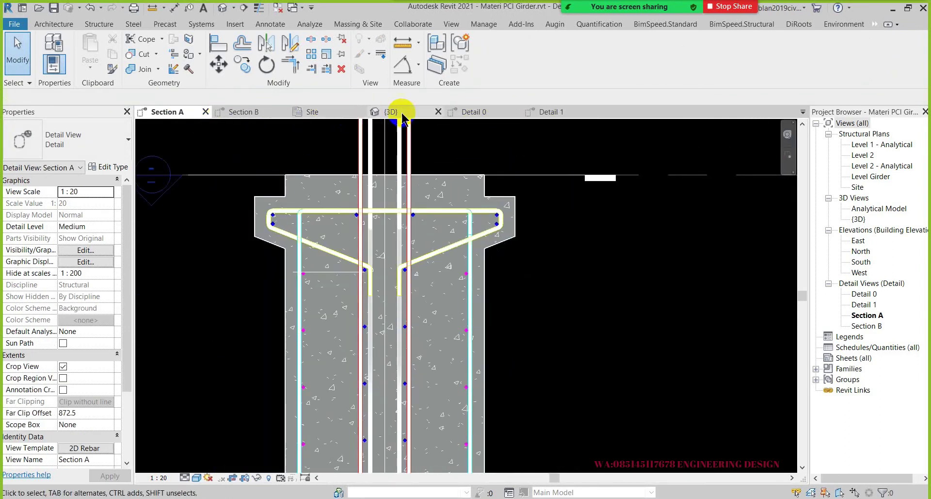
left_click(370, 113)
scroll(553, 313, "up", 2)
scroll(503, 330, "up", 1)
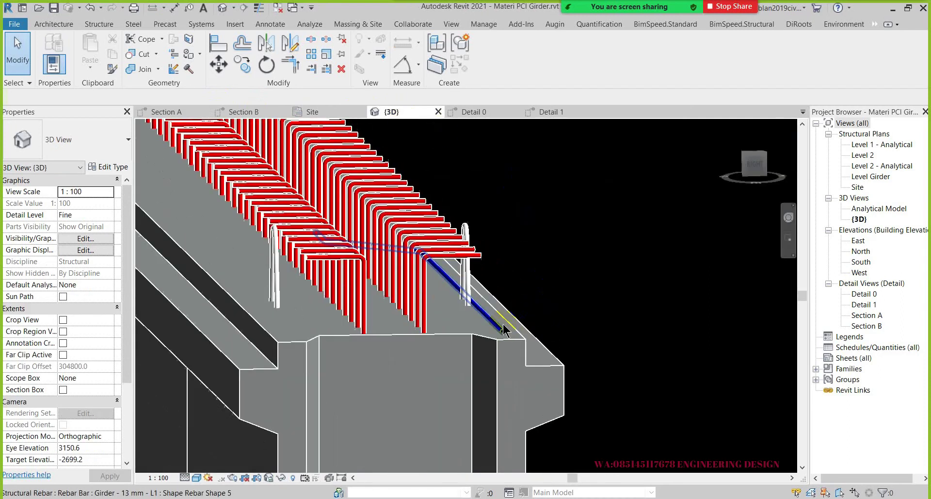
left_click(502, 331)
scroll(540, 271, "down", 2)
scroll(540, 281, "down", 2)
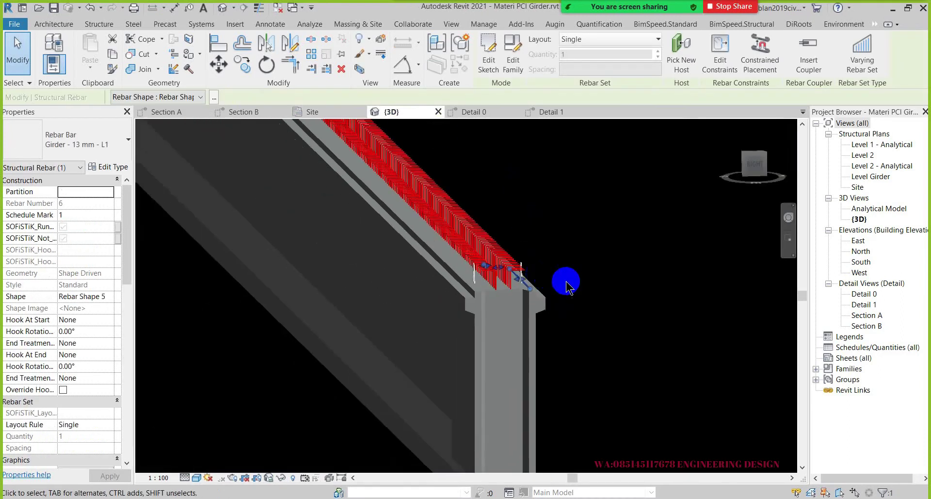
key("w")
key("f")
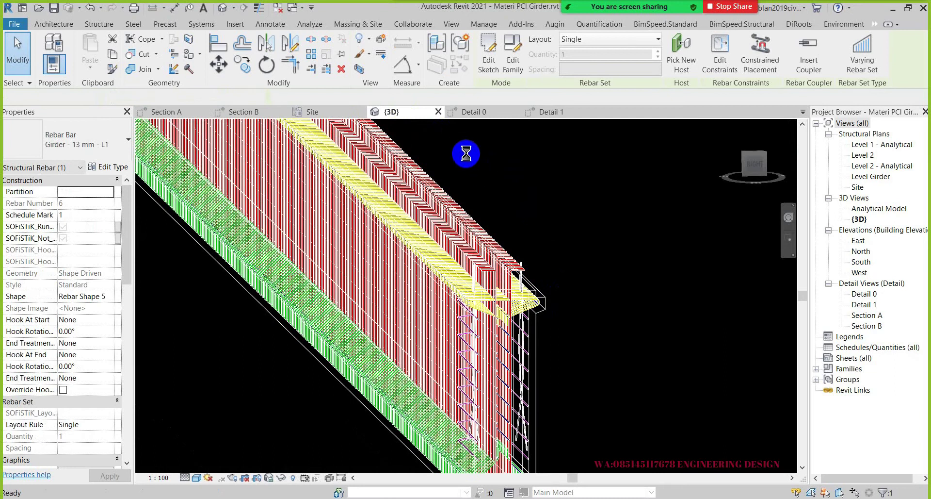
Step: Compare Sections A and B, then select the 12.7 mm liftbar rebar set in Section A
left_click(172, 111)
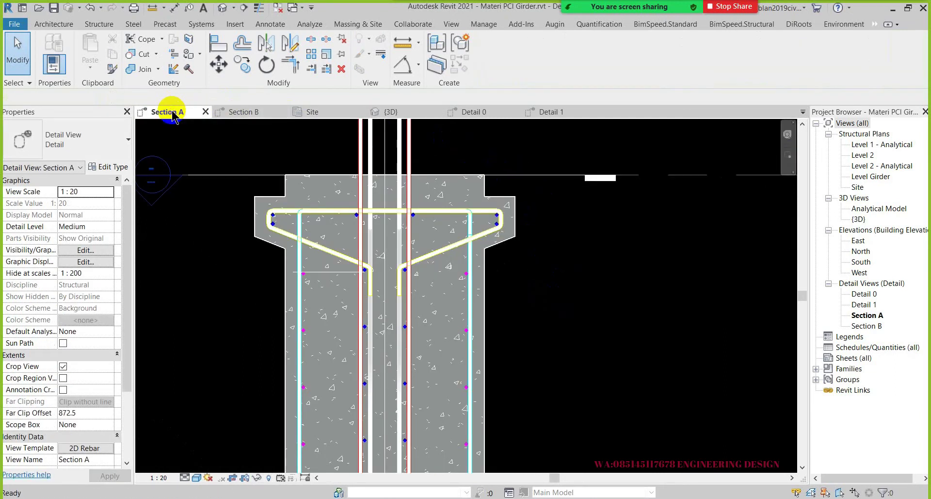
left_click(241, 113)
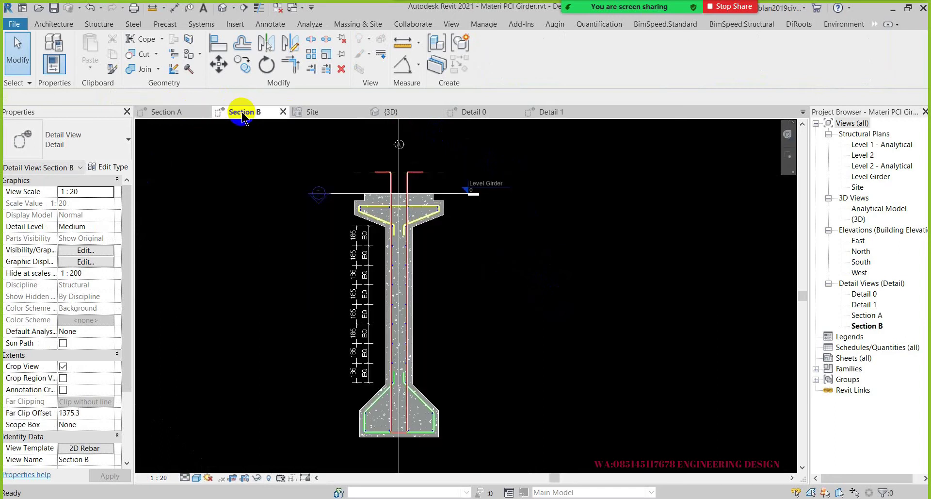
left_click(167, 112)
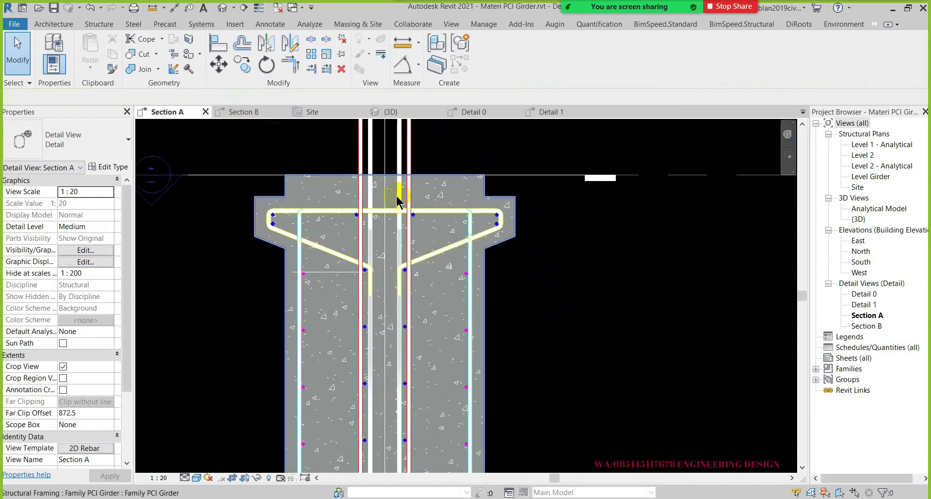
scroll(390, 194, "up", 3)
scroll(388, 197, "up", 2)
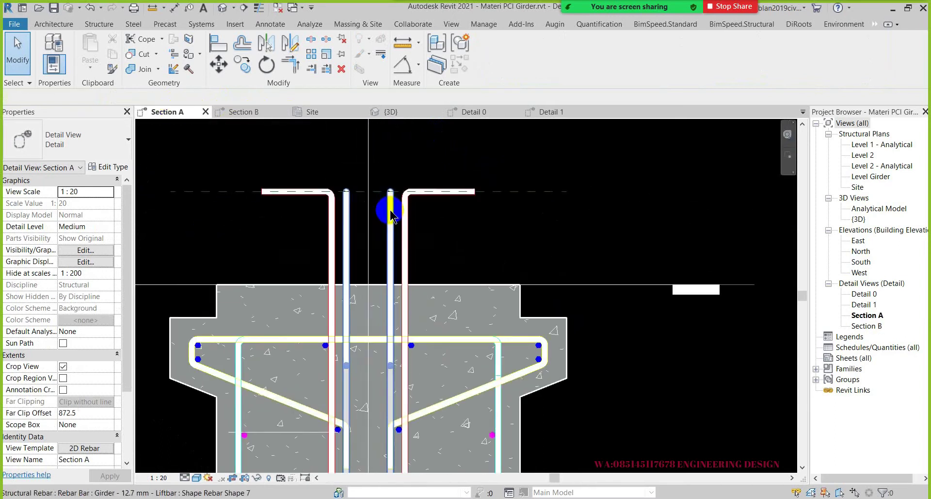
left_click(388, 197)
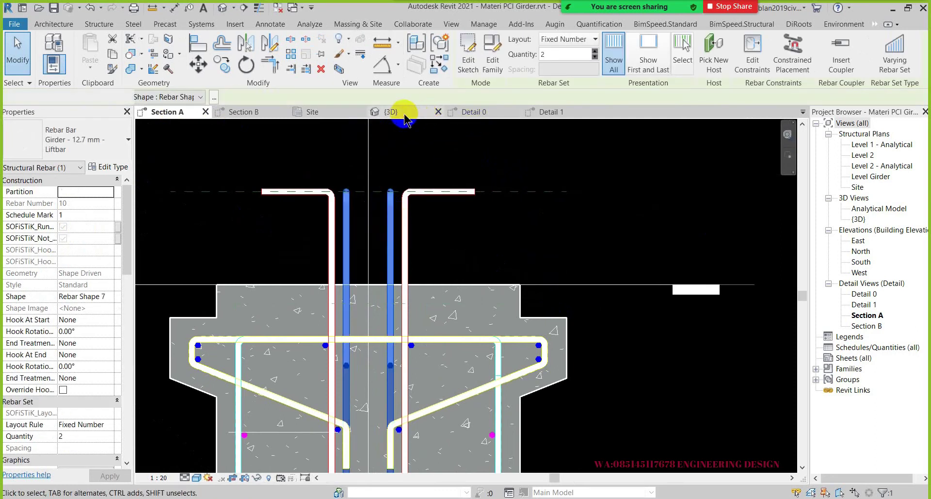
Step: Orbit and zoom the 3D view along the girder top, then switch to the AutoCAD drawing
left_click(404, 120)
scroll(533, 247, "down", 4)
scroll(616, 262, "down", 2)
middle_click_drag(629, 286, 301, 270, "shift")
scroll(233, 265, "up", 3)
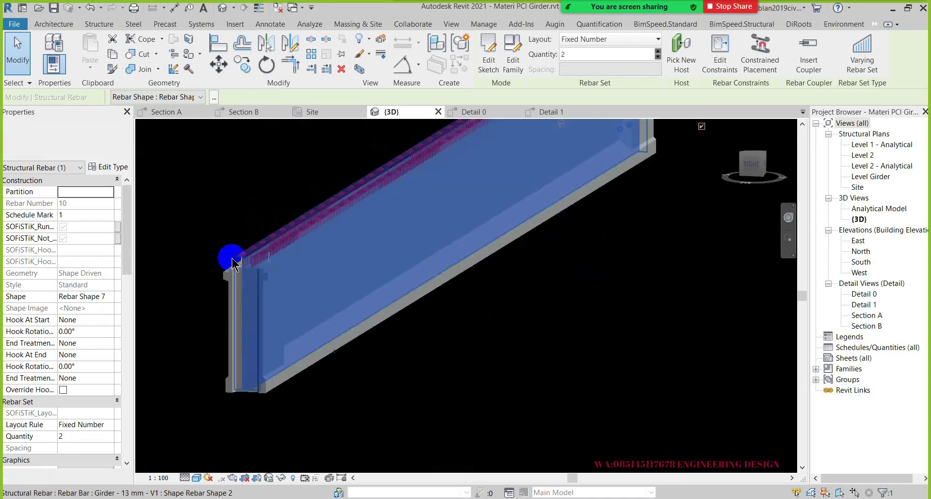
scroll(233, 265, "up", 2)
scroll(267, 216, "up", 1)
scroll(283, 210, "up", 1)
scroll(285, 213, "up", 1)
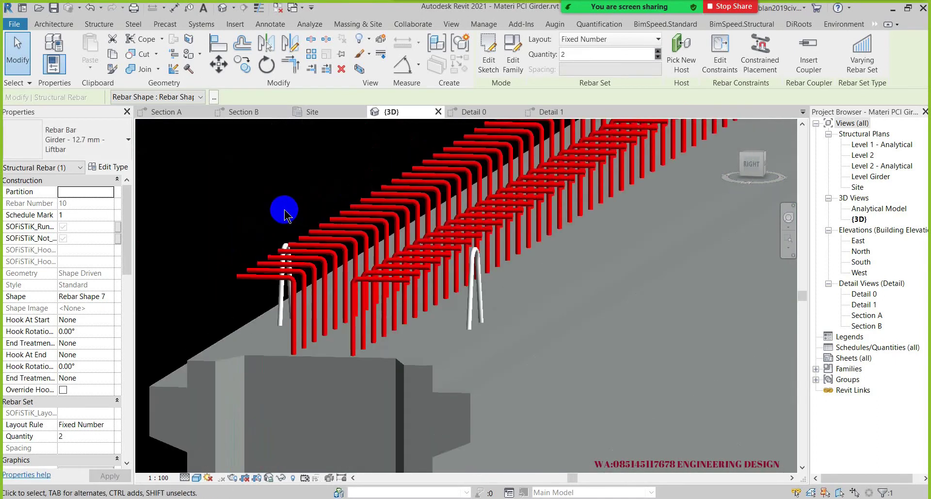
scroll(284, 213, "up", 2)
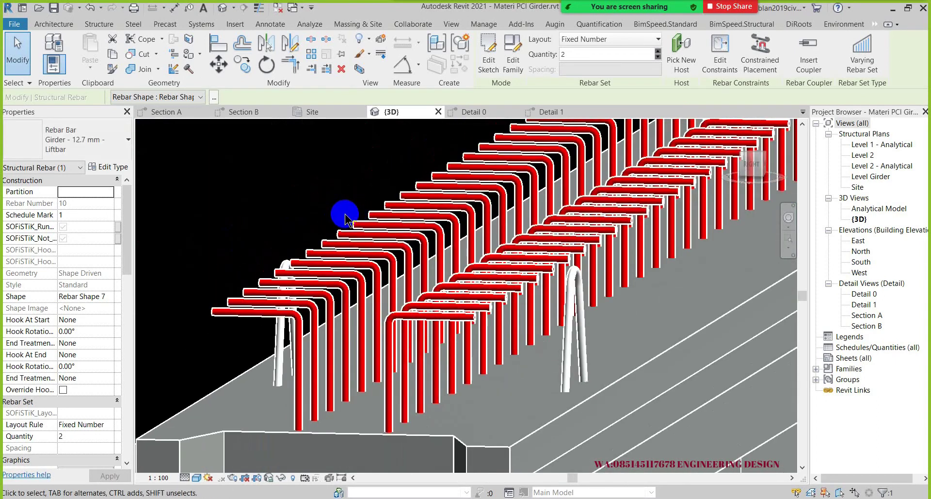
scroll(345, 220, "down", 1)
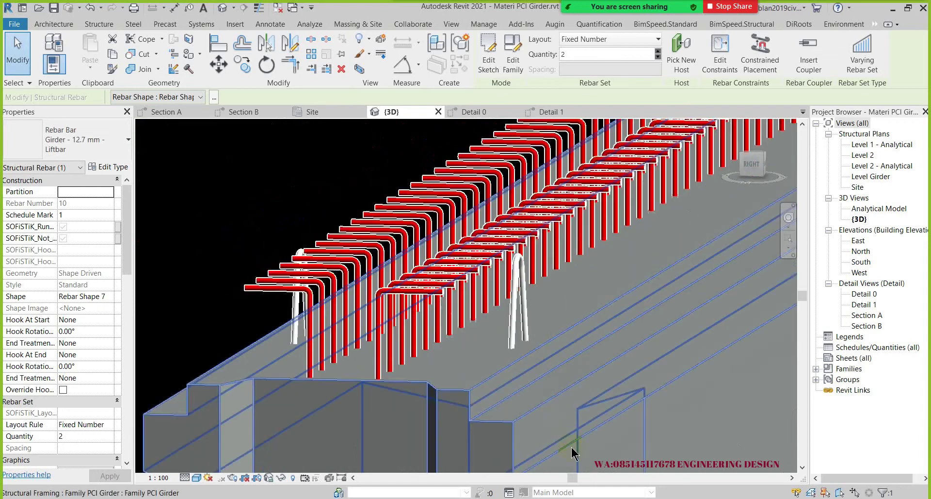
key("alt+Tab")
scroll(464, 243, "down", 4)
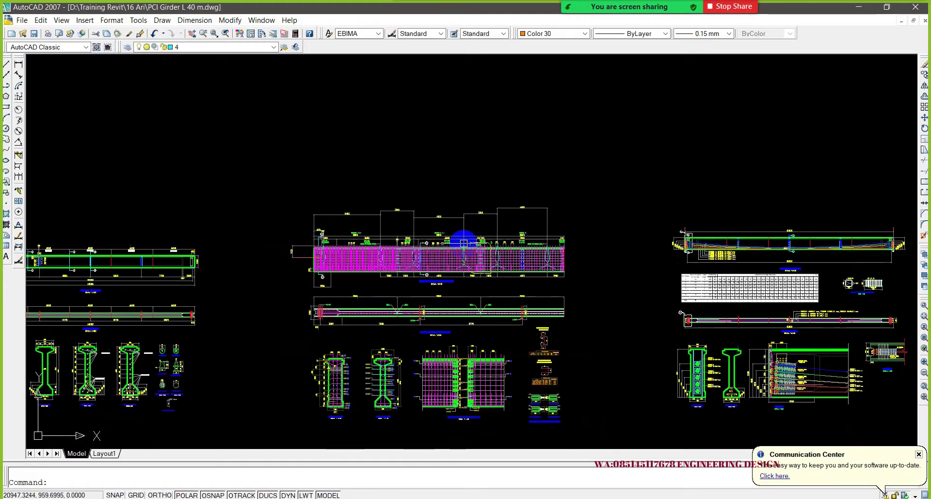
Step: Pan and zoom across the PCI Girder L 40 m sections and the girder side elevation in the DWG
scroll(386, 372, "up", 5)
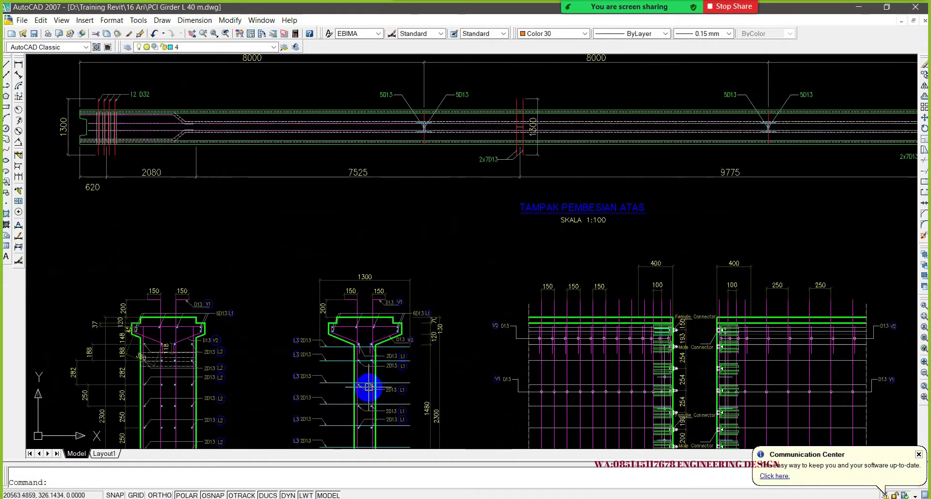
middle_click_drag(369, 386, 409, 313)
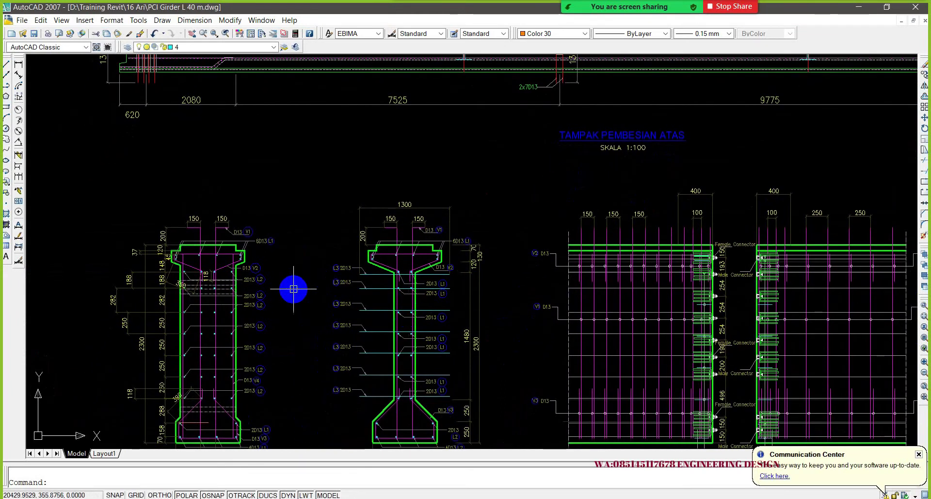
scroll(294, 288, "down", 2)
scroll(294, 289, "down", 2)
scroll(566, 282, "up", 3)
middle_click_drag(508, 236, 459, 394)
scroll(432, 235, "up", 3)
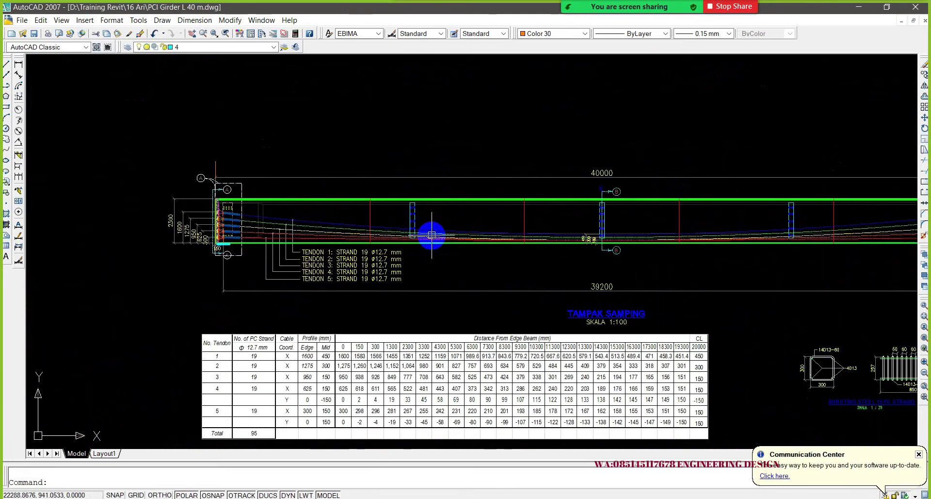
scroll(495, 228, "down", 4)
scroll(496, 228, "down", 4)
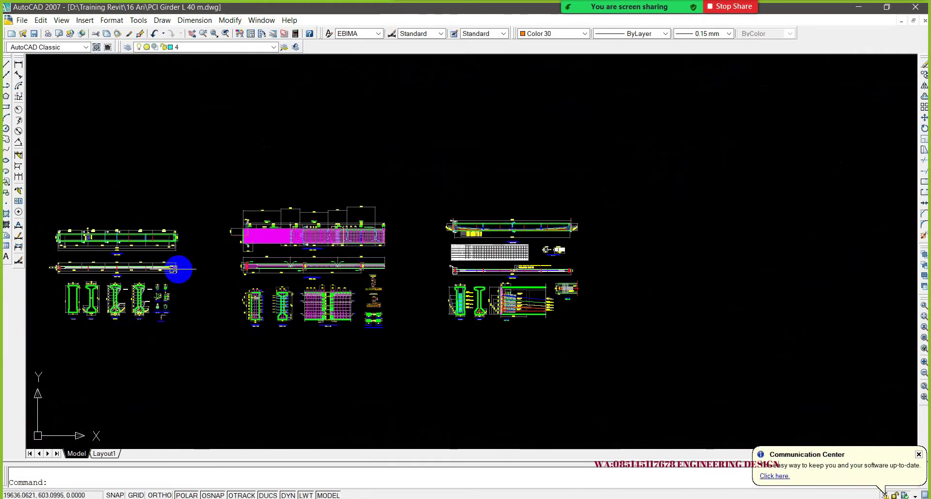
scroll(85, 273, "up", 4)
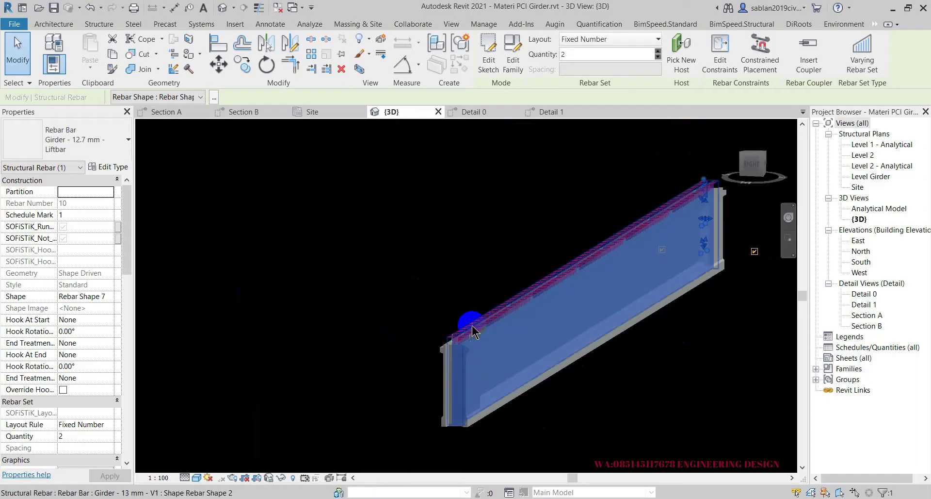
Step: Open the Detail 1 view and frame the girder end with the teardrop liftbar
scroll(476, 316, "up", 3)
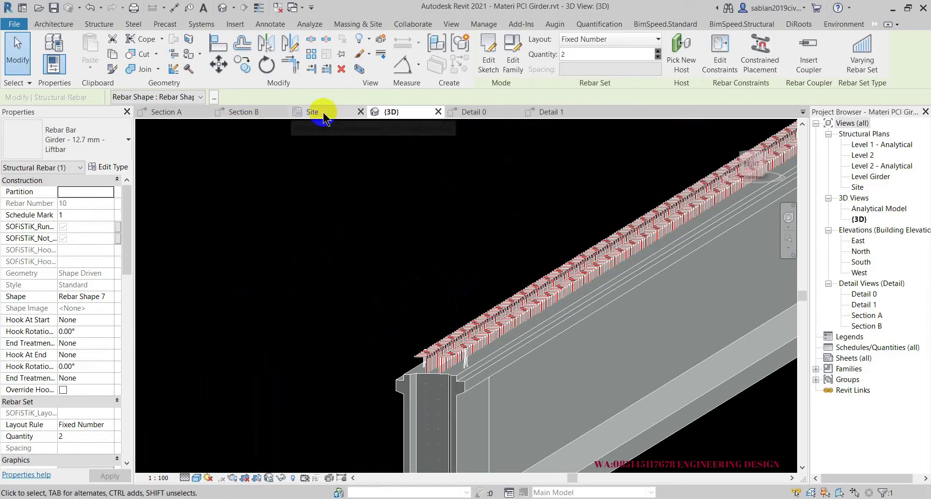
left_click(558, 114)
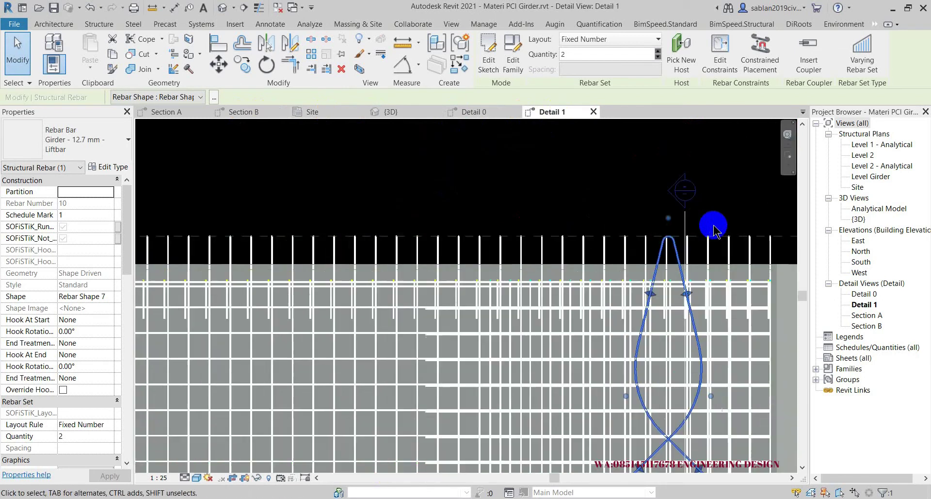
middle_click_drag(714, 231, 477, 230)
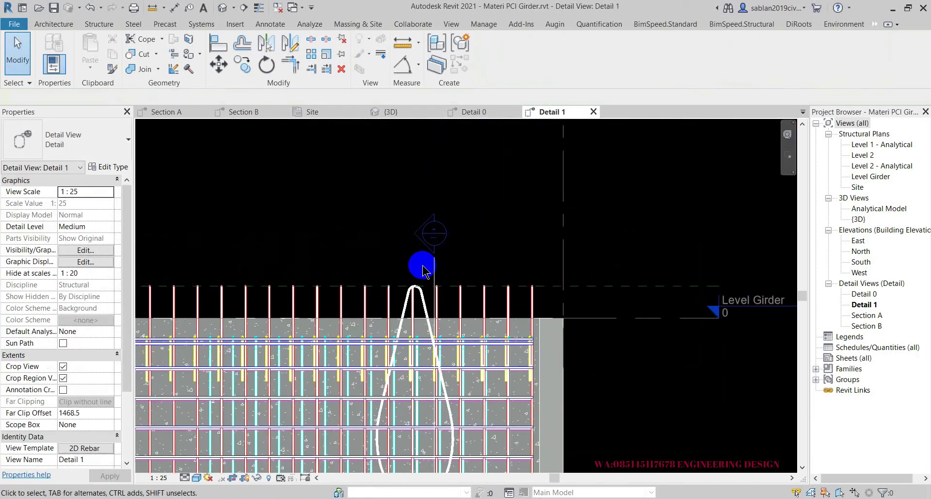
scroll(422, 263, "up", 3)
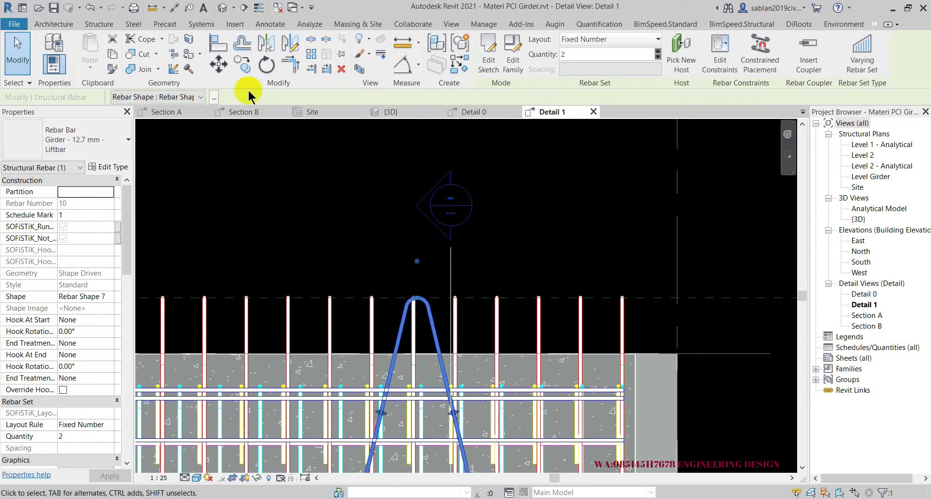
Step: Array the teardrop liftbar, 7 bars with Move To: Last, starting from its midpoint
left_click(309, 55)
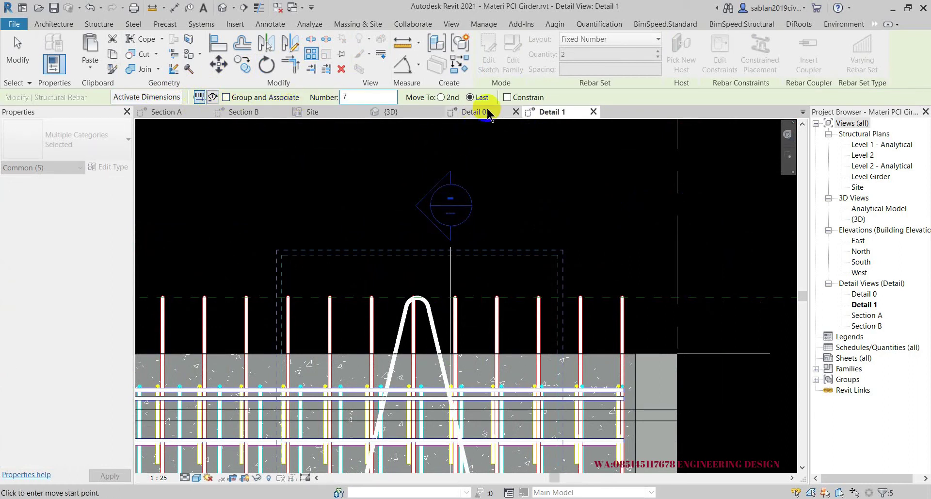
scroll(418, 297, "up", 3)
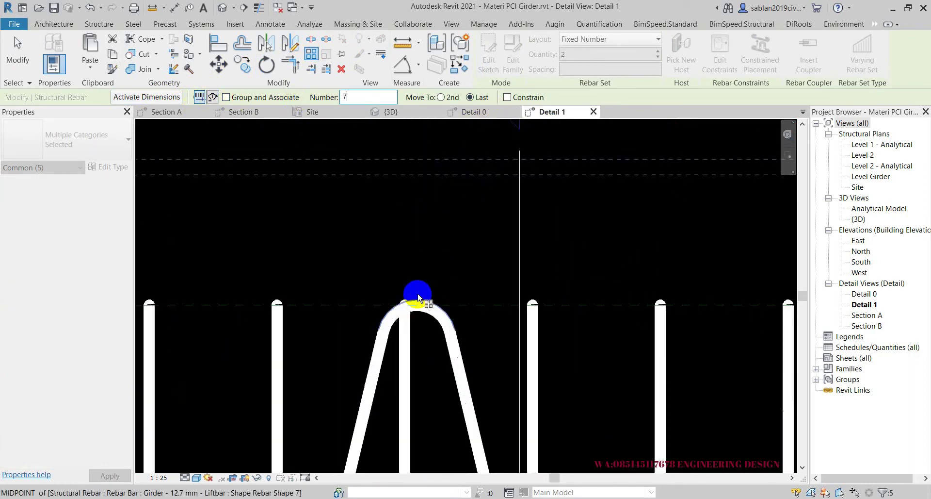
scroll(419, 306, "up", 1)
left_click(418, 308)
scroll(613, 297, "down", 2)
scroll(580, 270, "down", 2)
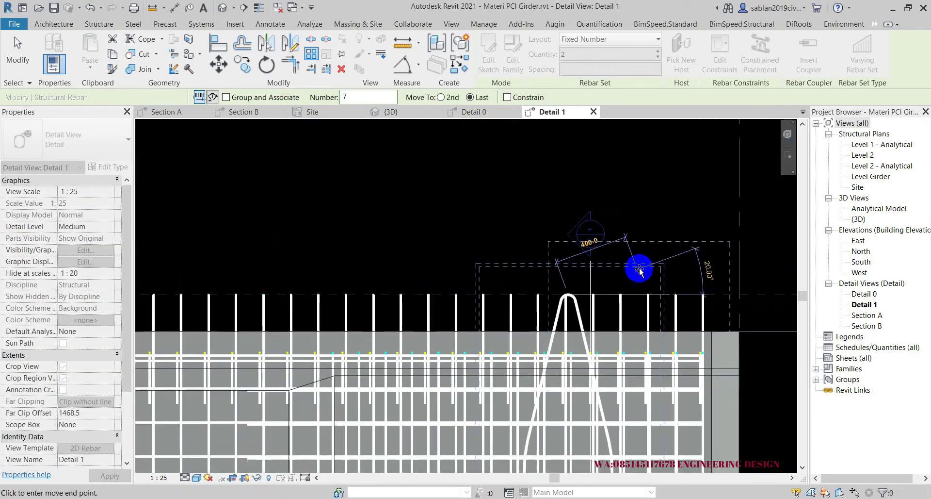
scroll(647, 260, "down", 2)
scroll(646, 255, "down", 2)
Step: Pan to the girder's far end to finish the 41600-long array, then go to 3D
middle_click_drag(381, 228, 561, 275)
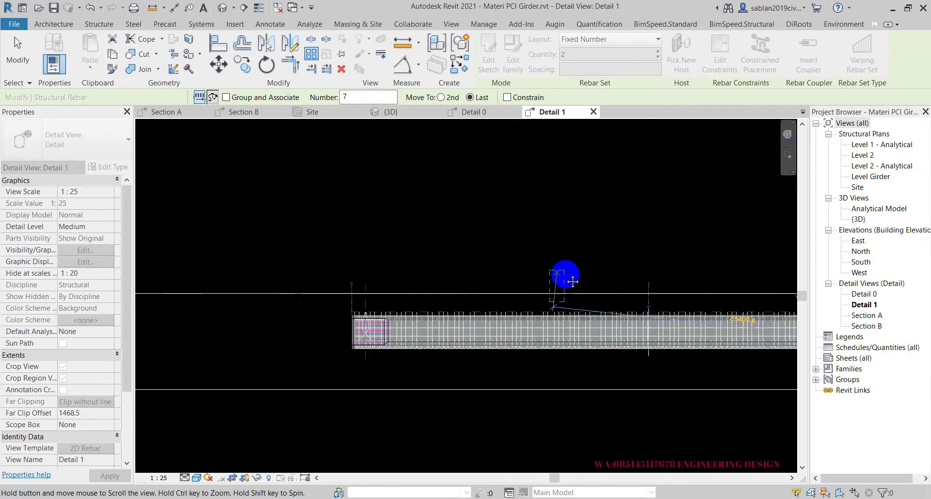
scroll(415, 380, "up", 2)
middle_click_drag(415, 381, 411, 326)
scroll(411, 326, "up", 2)
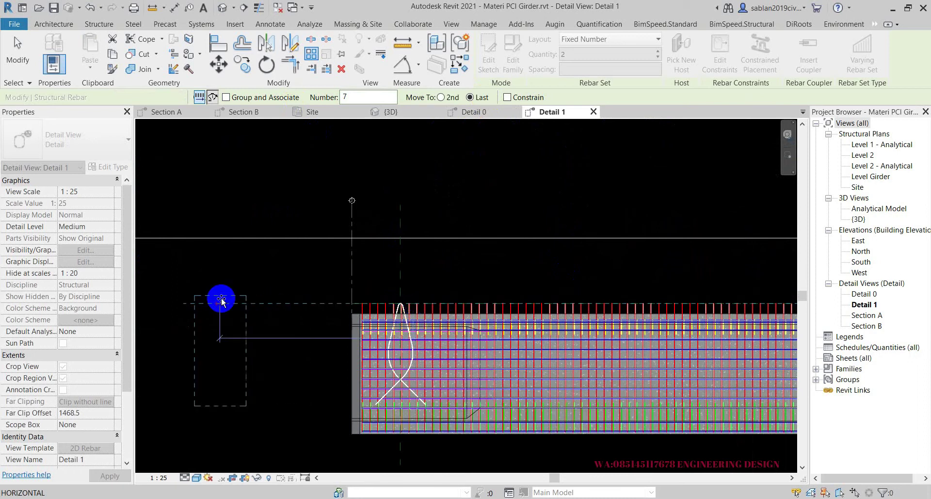
scroll(222, 300, "down", 2)
scroll(221, 301, "down", 1)
scroll(222, 300, "down", 1)
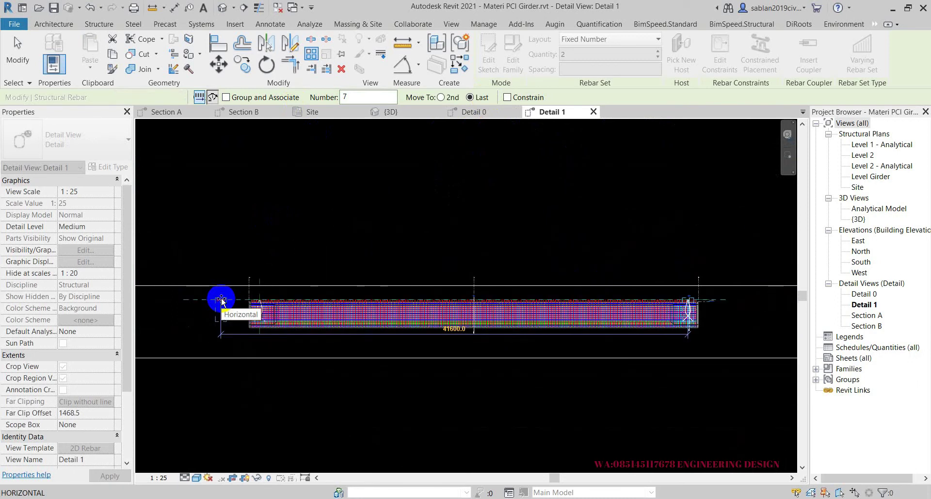
left_click(391, 112)
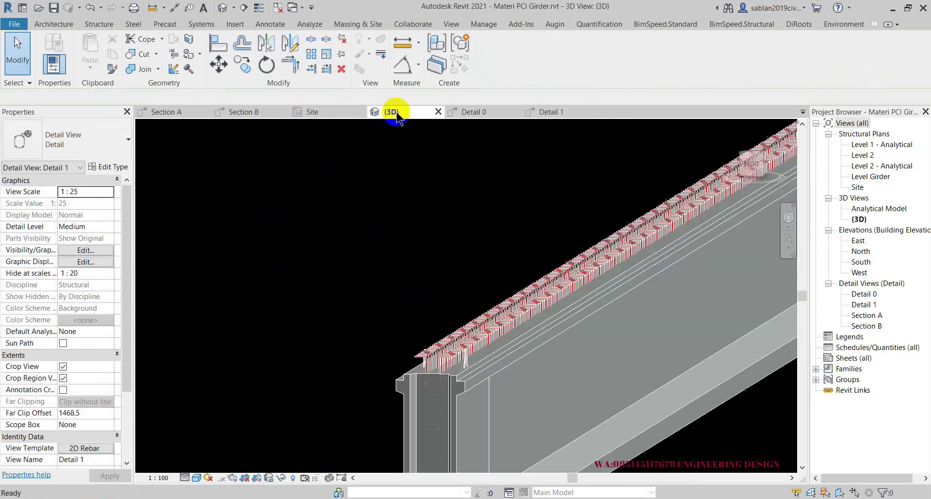
Step: Orbit the girder side-on and look at the Section B and Section A views
scroll(354, 228, "down", 3)
mouse_move(580, 225)
middle_mouse_down("shift")
mouse_move(456, 256)
mouse_move(416, 201)
mouse_move(419, 120)
middle_mouse_up("shift")
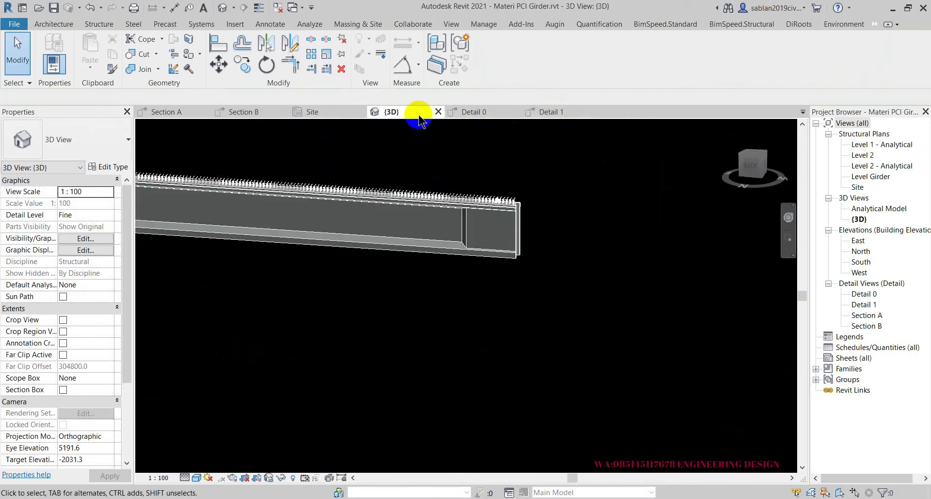
left_click(245, 112)
left_click(166, 112)
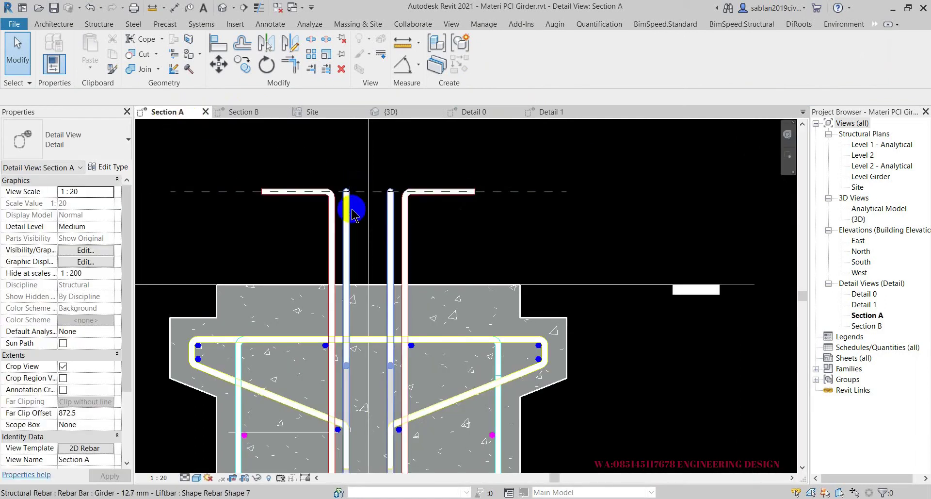
Step: Select the liftbar rebar set in Section A and zoom around it in 3D
left_click(327, 160)
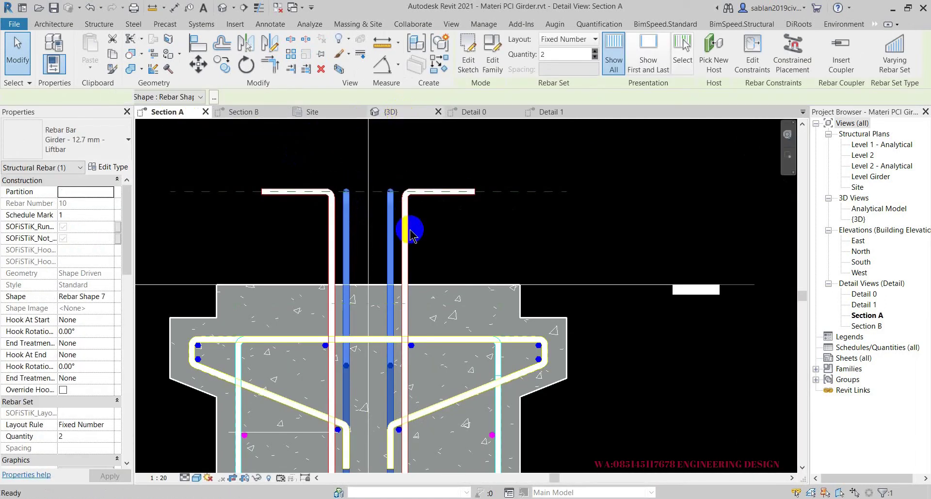
key("ctrl+Tab")
scroll(600, 260, "down", 3)
scroll(601, 260, "down", 2)
scroll(402, 259, "up", 2)
scroll(370, 253, "up", 2)
scroll(391, 255, "up", 2)
scroll(336, 255, "up", 2)
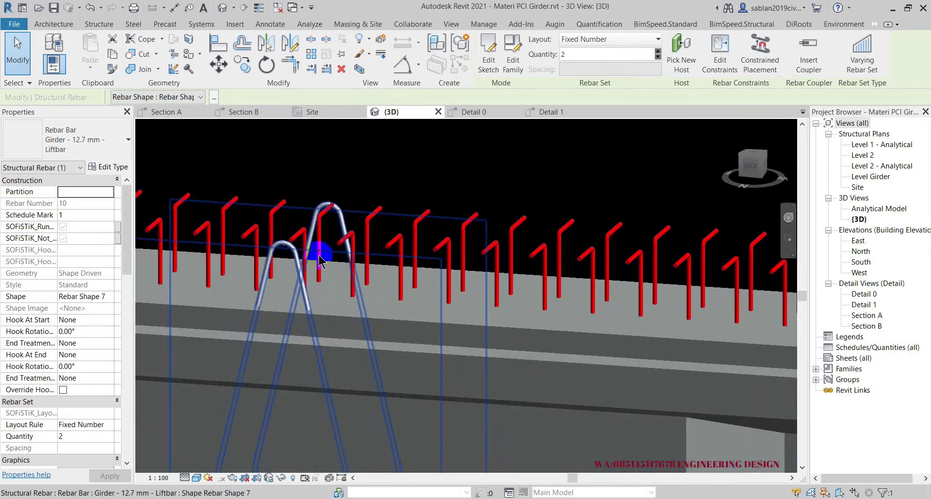
Step: View the girder in wireframe (WF) to reveal all rebar, then return to shaded (SD)
key("Escape")
key("w")
key("f")
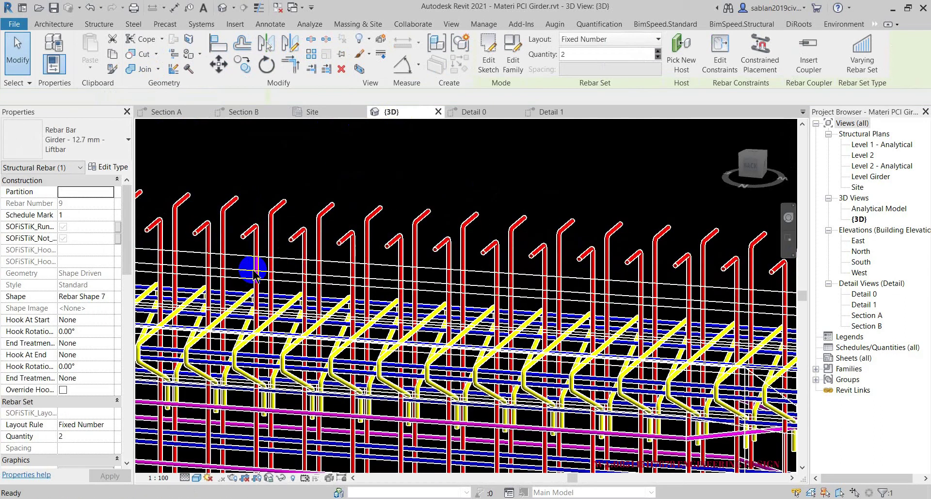
scroll(240, 265, "down", 1)
scroll(237, 264, "down", 2)
scroll(236, 262, "down", 2)
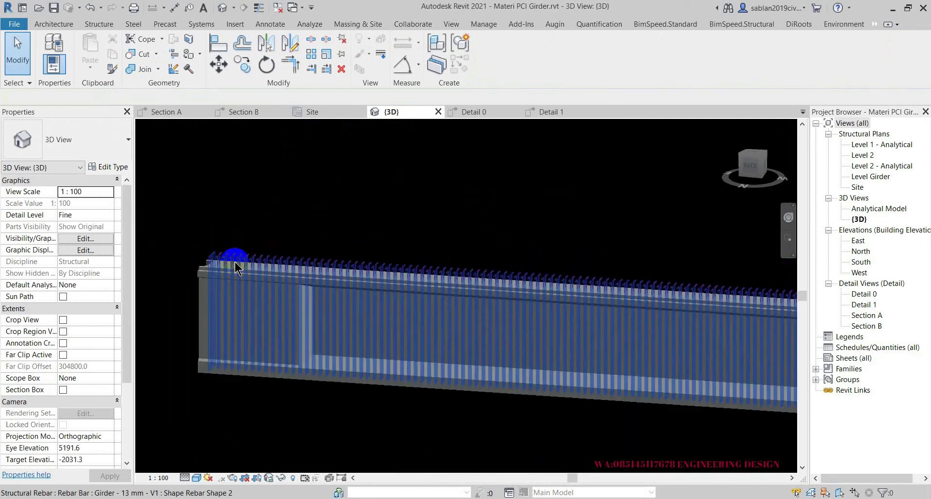
scroll(262, 262, "down", 2)
key("s")
key("d")
Step: Orbit to the girder's right end, select the white 12.7 mm liftbar set, and go to Detail 1
mouse_move(262, 262)
middle_mouse_down("shift")
mouse_move(628, 263)
mouse_move(603, 266)
middle_mouse_up("shift")
scroll(603, 266, "up", 2)
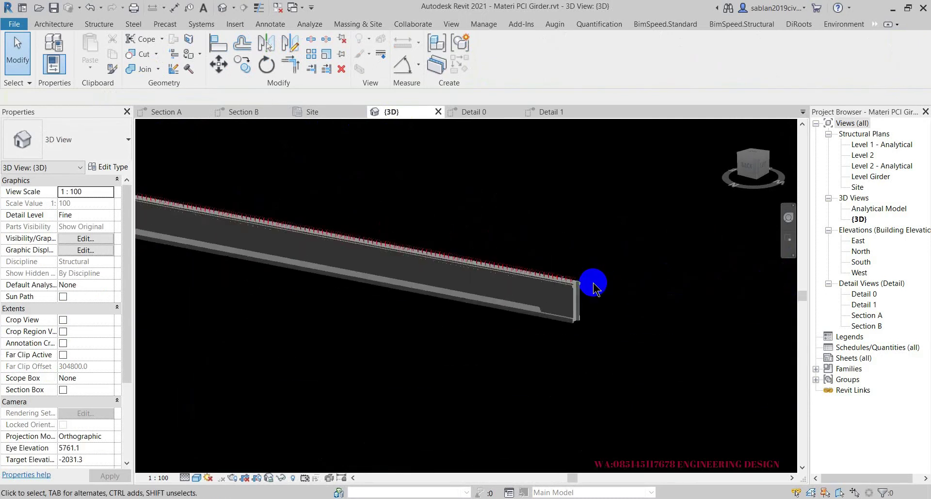
scroll(593, 285, "up", 2)
scroll(484, 262, "up", 2)
scroll(437, 200, "up", 3)
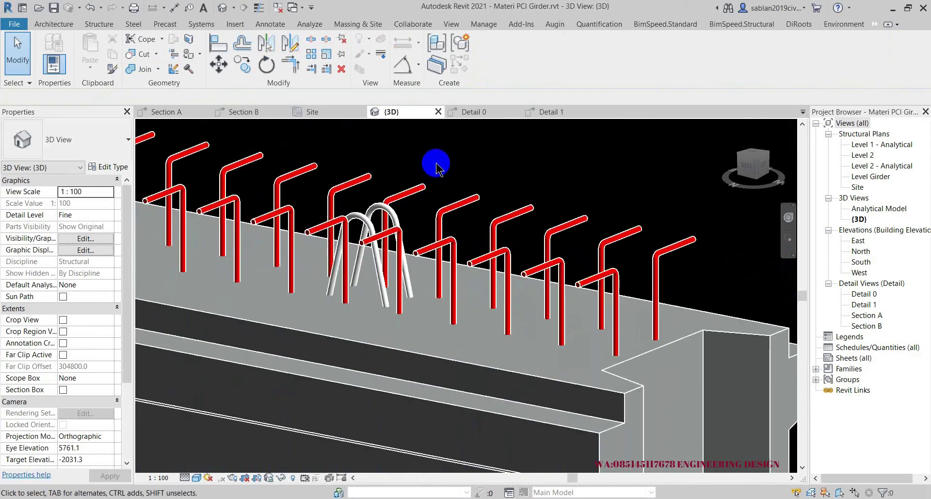
scroll(378, 209, "up", 1)
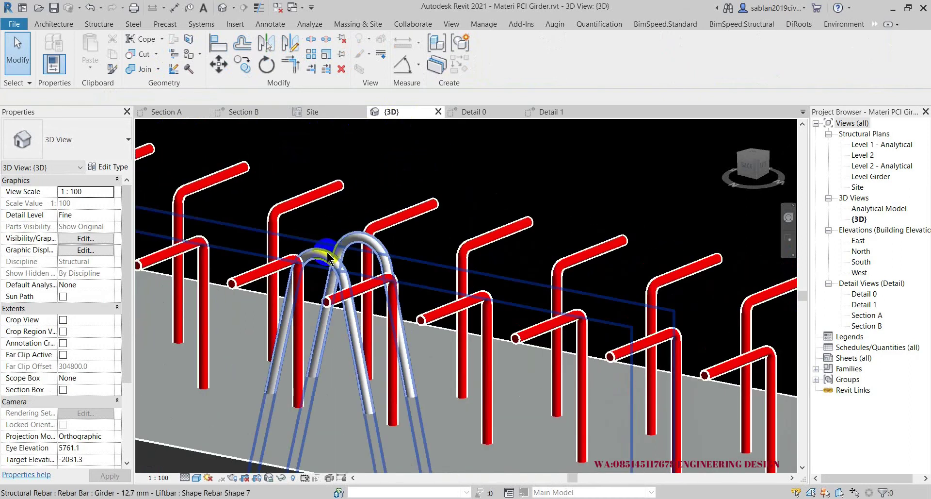
left_click(331, 250)
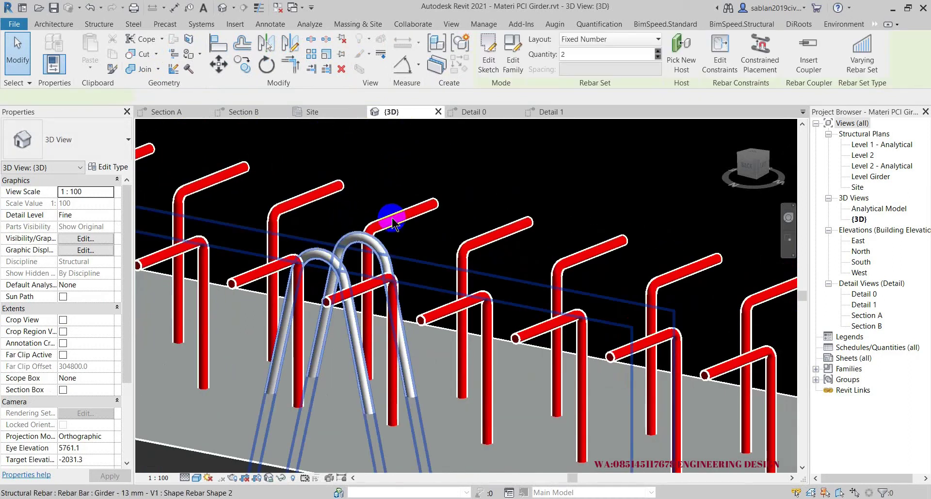
left_click(519, 141)
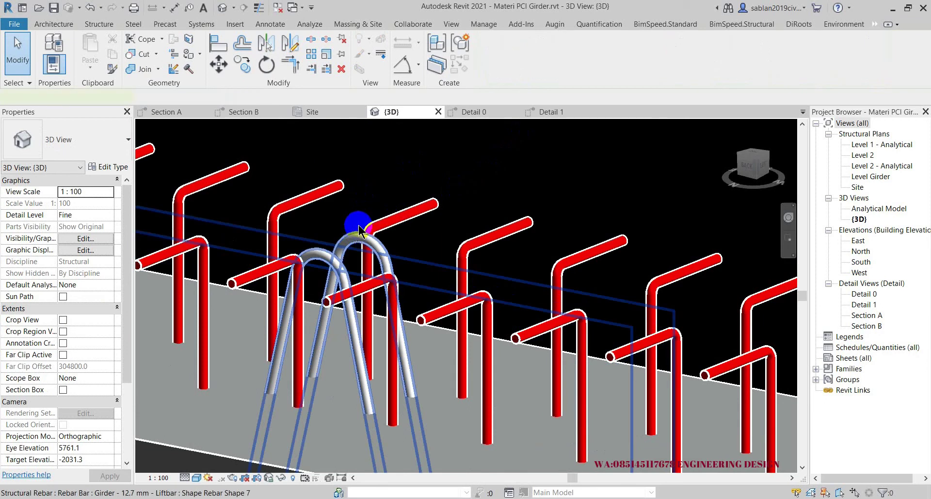
left_click(358, 232)
key("ctrl+Tab")
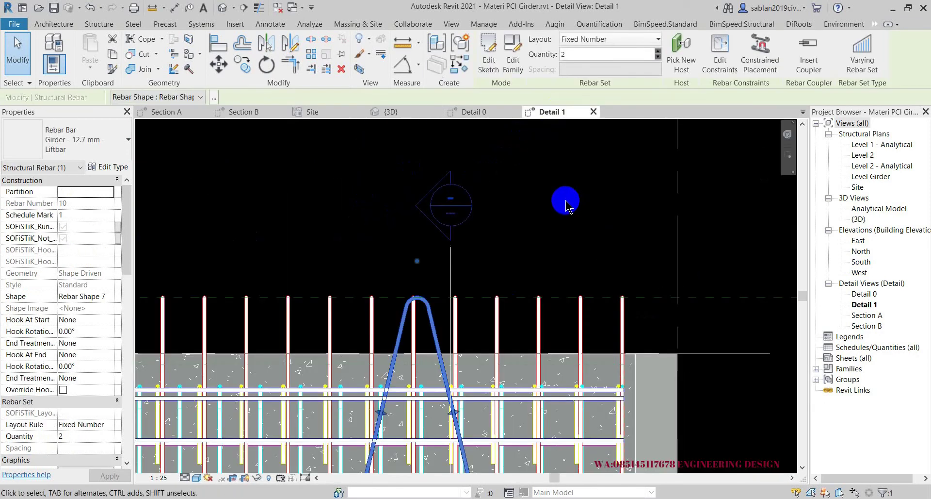
Step: Array the liftbar set as 7 copies, Move To Last, starting from its top midpoint
left_click(311, 56)
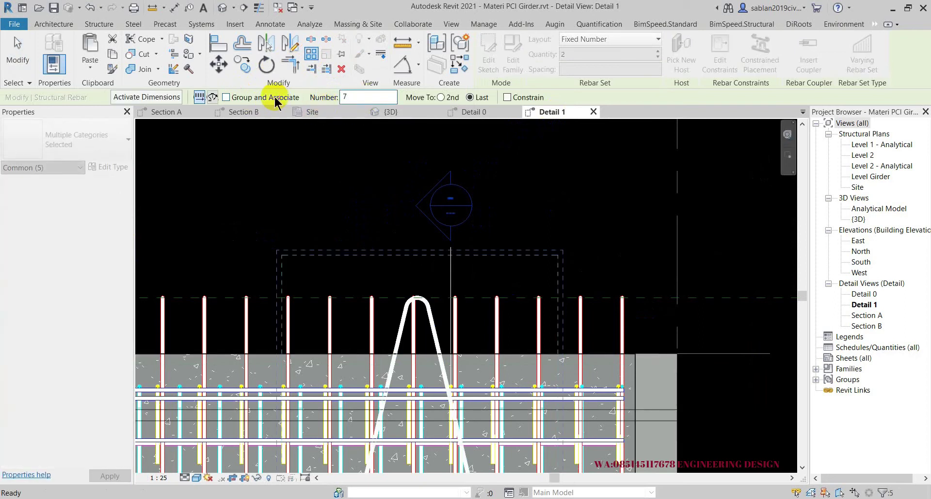
scroll(427, 286, "up", 2)
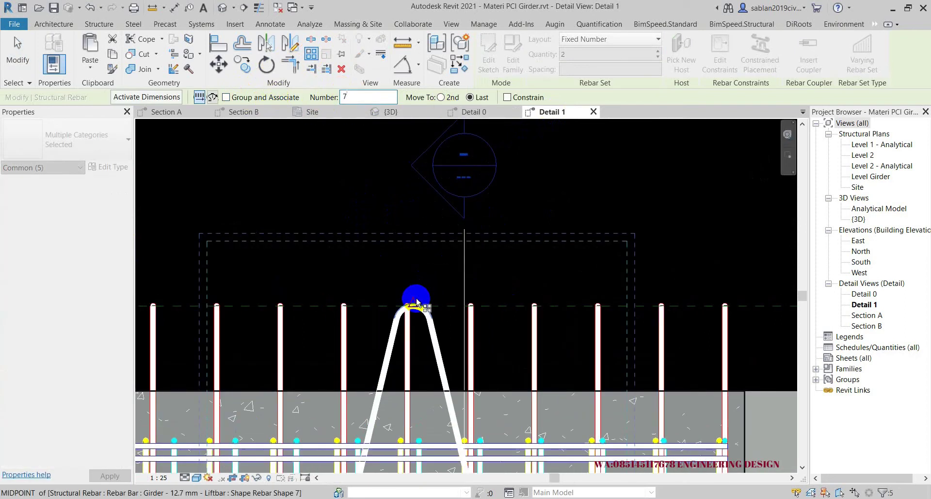
left_click(416, 301)
scroll(616, 270, "down", 2)
scroll(626, 264, "down", 2)
scroll(627, 270, "down", 2)
scroll(627, 270, "down", 2)
scroll(231, 271, "up", 3)
scroll(246, 266, "up", 3)
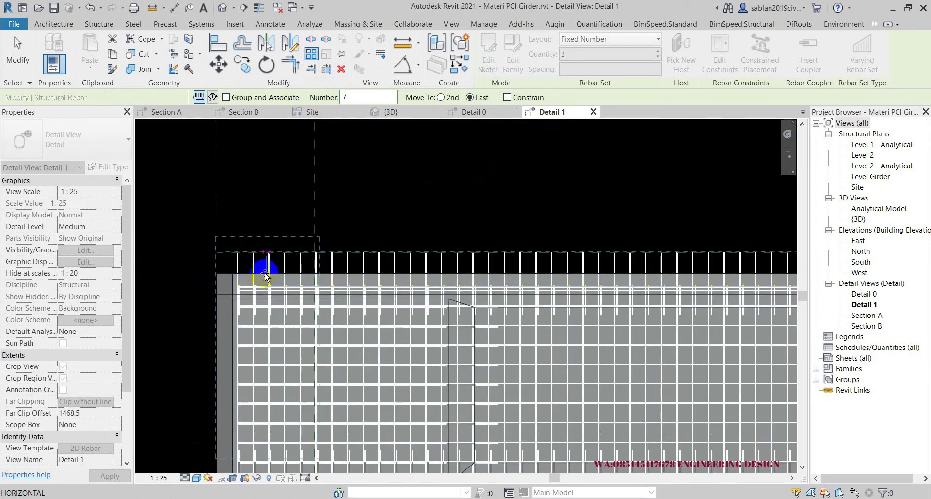
scroll(264, 262, "up", 2)
scroll(335, 242, "up", 2)
scroll(358, 241, "up", 2)
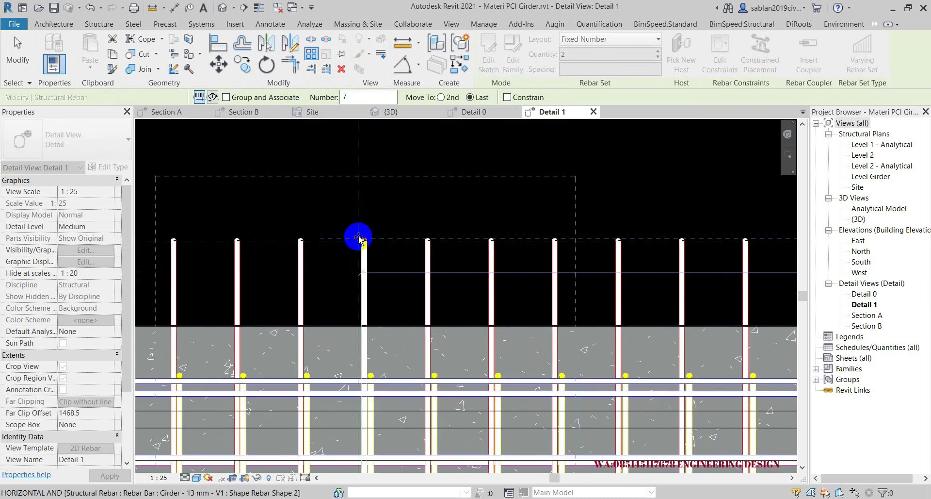
scroll(353, 238, "up", 3)
Step: Place the last liftbar copy at the end point, pan along the girder, and return to 3D
left_click_drag(353, 241, 362, 246)
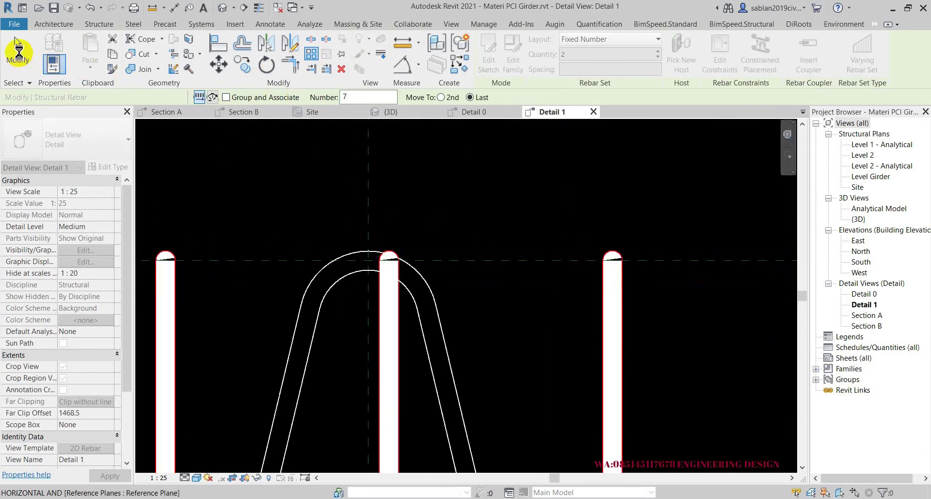
scroll(368, 251, "down", 3)
mouse_move(369, 251)
middle_mouse_down()
mouse_move(519, 146)
mouse_move(607, 156)
mouse_move(564, 233)
mouse_move(297, 197)
middle_mouse_up()
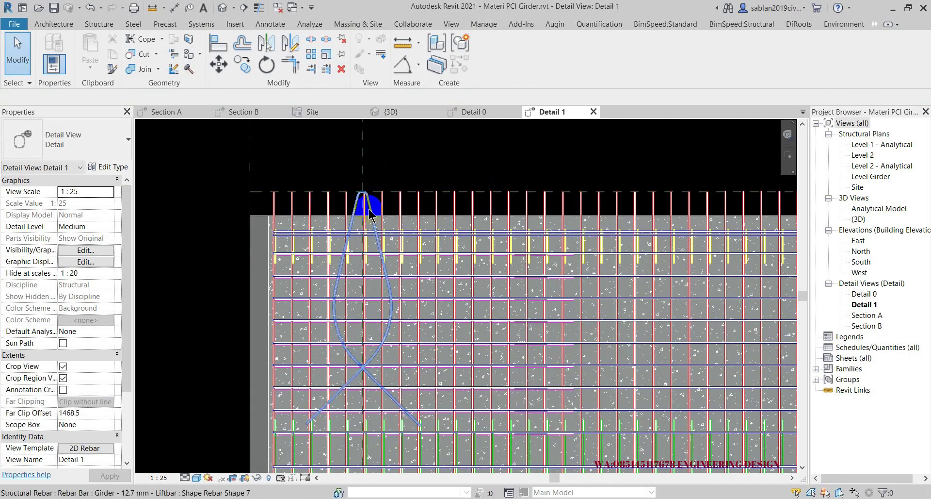
scroll(298, 199, "down", 3)
scroll(297, 204, "down", 3)
scroll(297, 204, "down", 3)
mouse_move(537, 250)
middle_mouse_down()
mouse_move(311, 287)
mouse_move(565, 254)
mouse_move(458, 133)
middle_mouse_up()
left_click(402, 114)
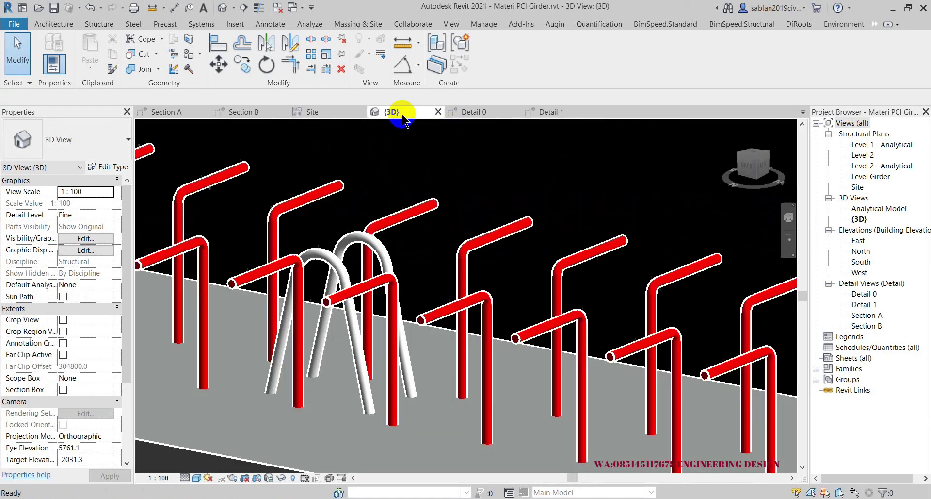
Step: Orbit and zoom the 3D girder to check the arrayed liftbars along its top
scroll(466, 218, "down", 5)
middle_click_drag(514, 209, 564, 214, "shift")
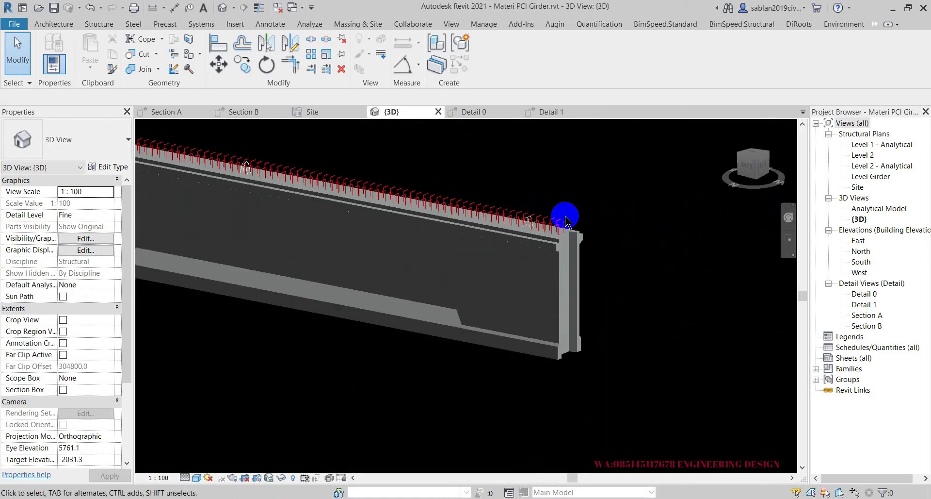
scroll(573, 252, "up", 3)
scroll(572, 249, "up", 2)
scroll(584, 243, "down", 3)
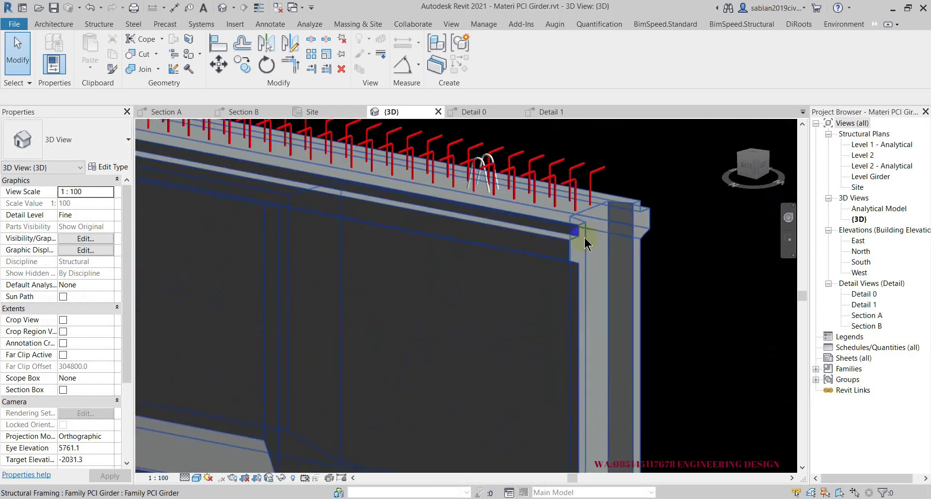
scroll(585, 241, "down", 1)
scroll(586, 241, "down", 2)
Step: Turn the girder side-on and open the ribbon overflow (») list of add-in tabs
middle_click_drag(585, 241, 433, 291, "shift")
scroll(243, 323, "up", 3)
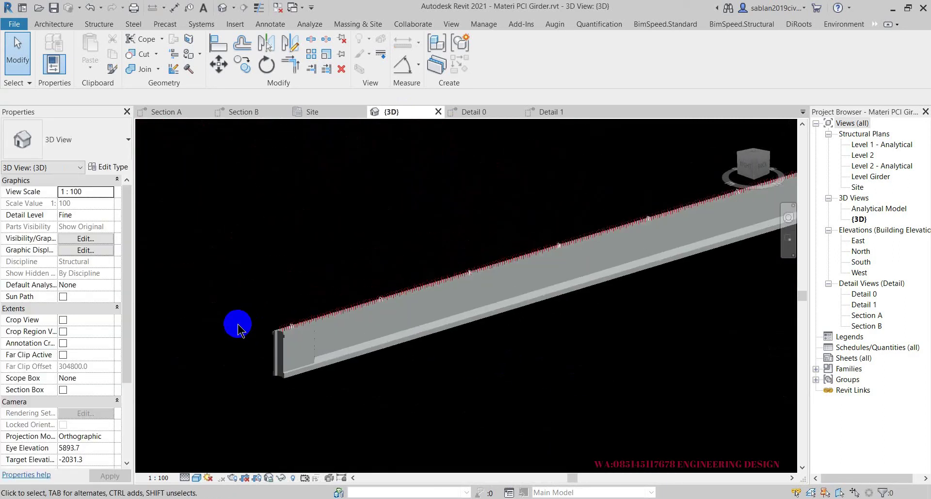
scroll(342, 337, "up", 2)
scroll(342, 338, "up", 2)
scroll(302, 217, "up", 3)
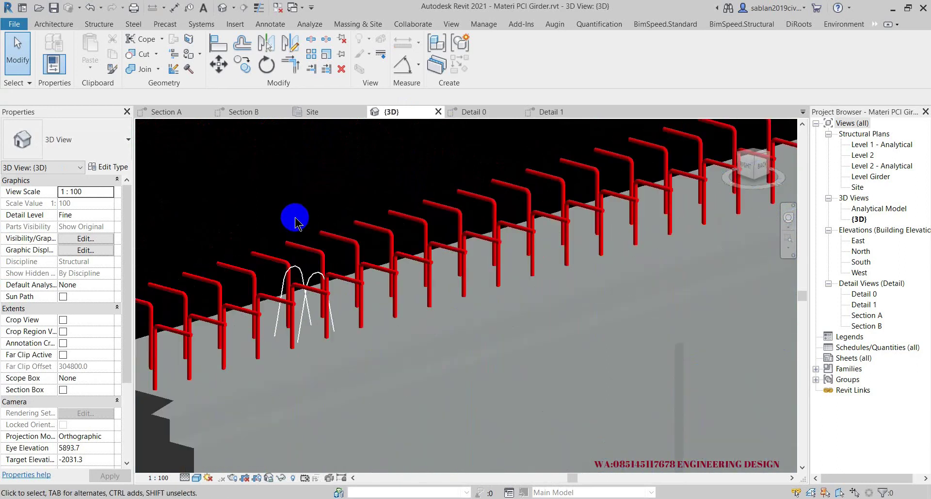
left_click(874, 25)
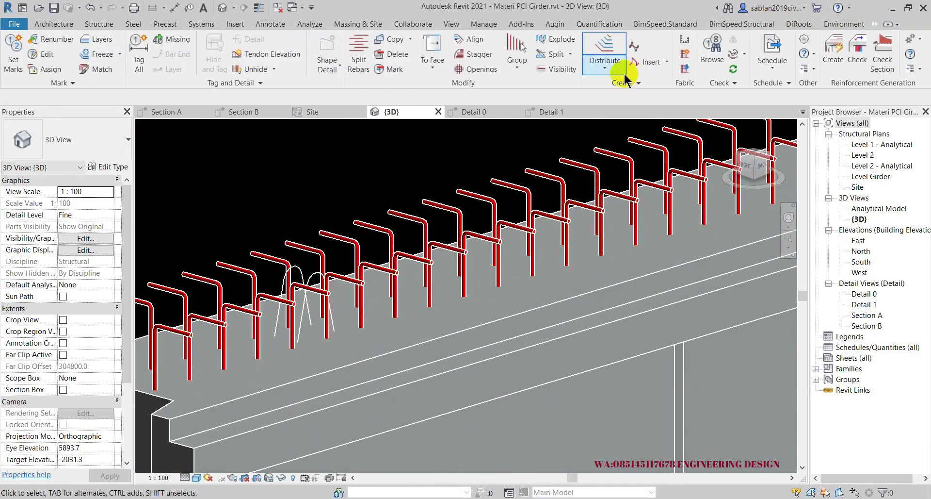
left_click(876, 26)
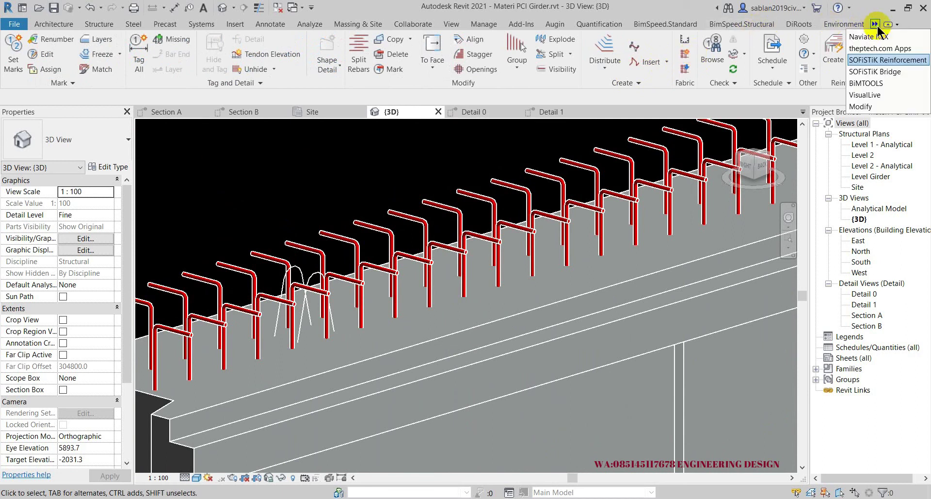
Step: On the Naviate REX tab, show all rebar and obscured bars through the concrete
left_click(866, 36)
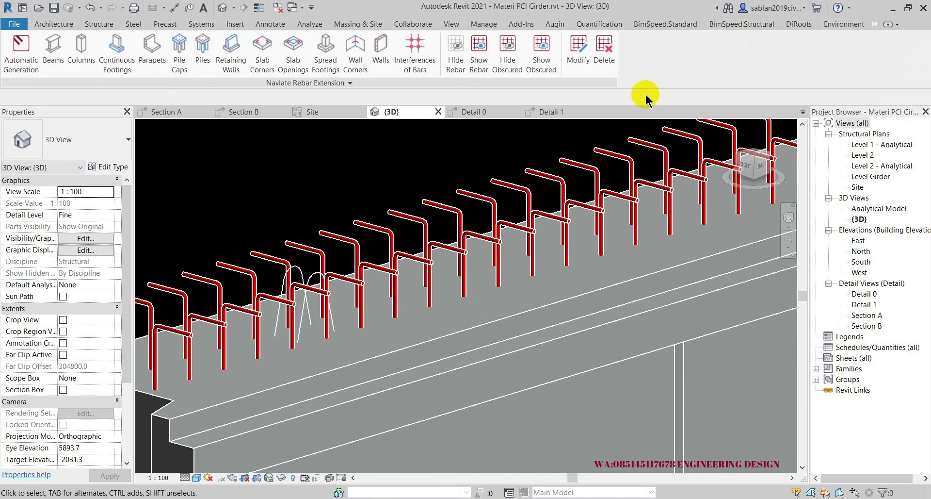
left_click(480, 56)
scroll(293, 201, "up", 2)
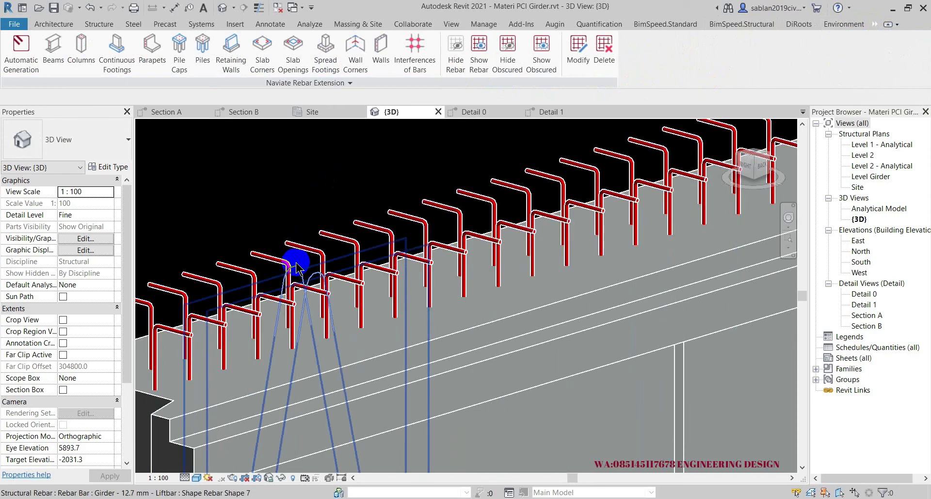
scroll(416, 259, "up", 2)
scroll(409, 207, "up", 1)
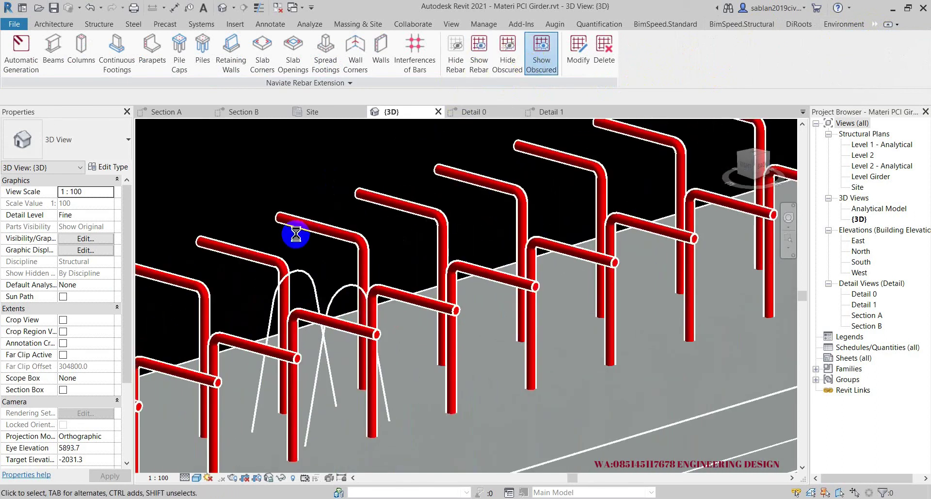
Step: Zoom in and out along the girder to inspect the coloured rebar
scroll(330, 230, "down", 1)
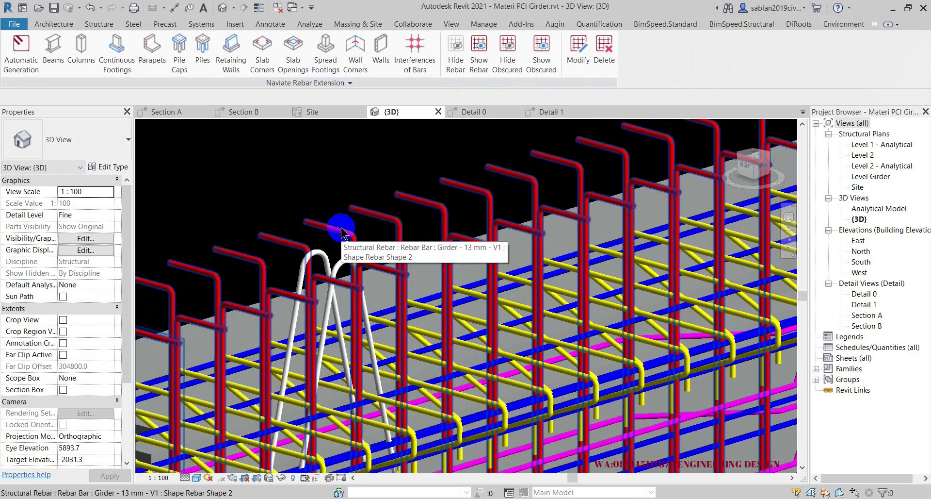
scroll(341, 232, "down", 3)
scroll(389, 304, "down", 2)
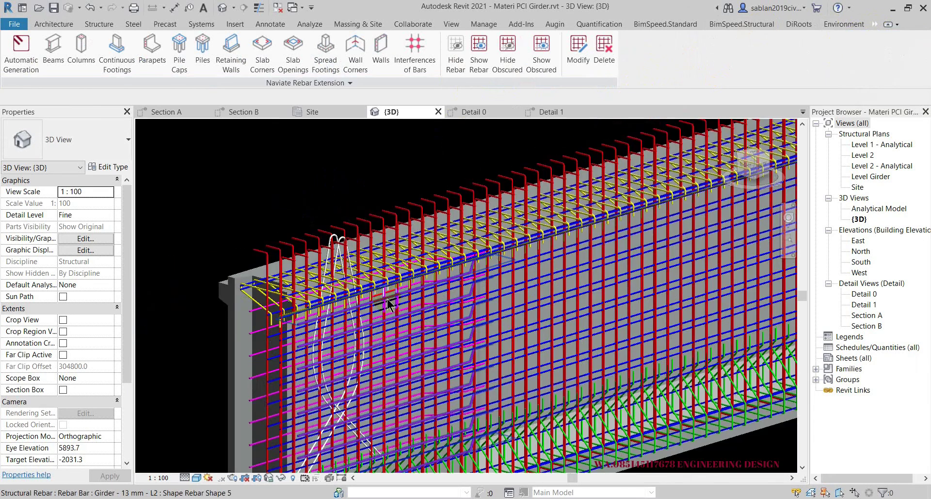
scroll(338, 415, "up", 5)
scroll(340, 415, "up", 2)
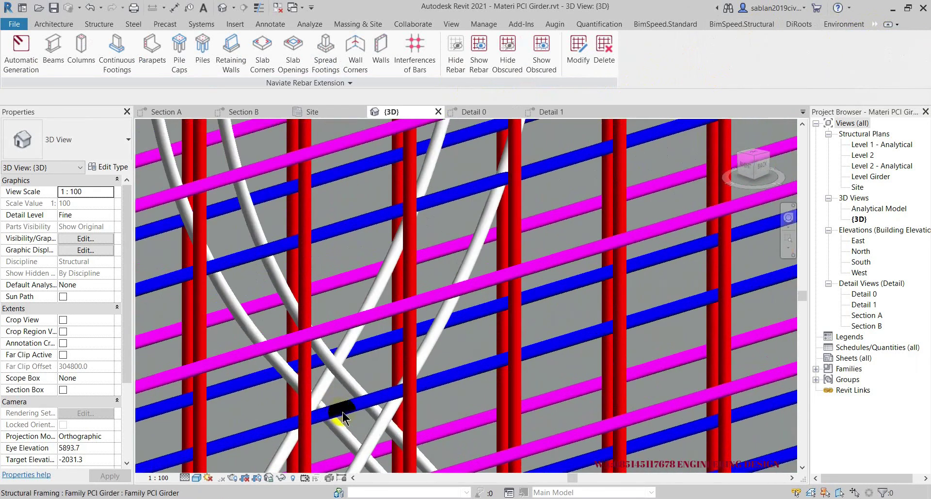
scroll(343, 417, "down", 3)
scroll(436, 378, "down", 3)
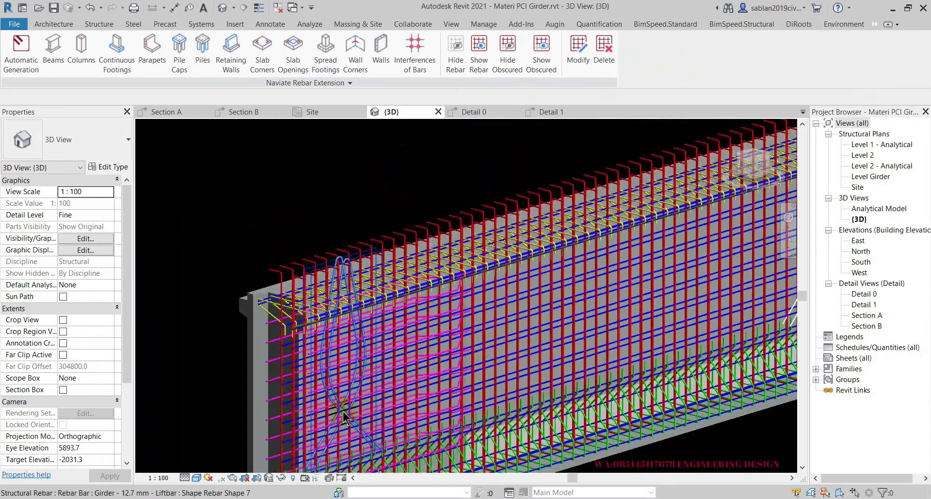
scroll(534, 349, "down", 2)
Step: Orbit to the girder's right end and zoom over the teardrop liftbars along the top
middle_click_drag(273, 380, 574, 268, "shift")
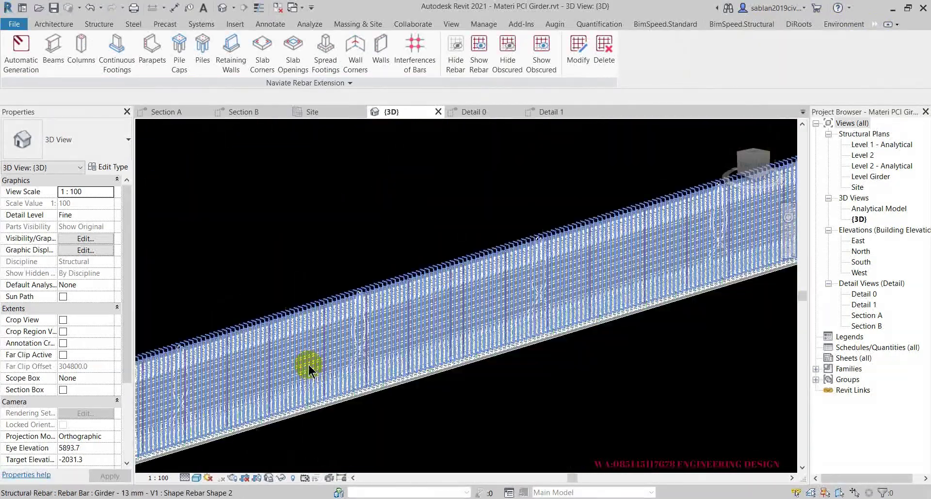
scroll(385, 329, "up", 2)
scroll(539, 187, "up", 3)
scroll(540, 186, "up", 2)
scroll(588, 197, "down", 3)
scroll(616, 223, "down", 3)
scroll(574, 201, "down", 3)
scroll(576, 202, "down", 3)
scroll(316, 304, "up", 2)
scroll(312, 313, "up", 2)
scroll(291, 291, "up", 1)
scroll(291, 262, "up", 2)
scroll(306, 262, "up", 1)
scroll(381, 212, "up", 1)
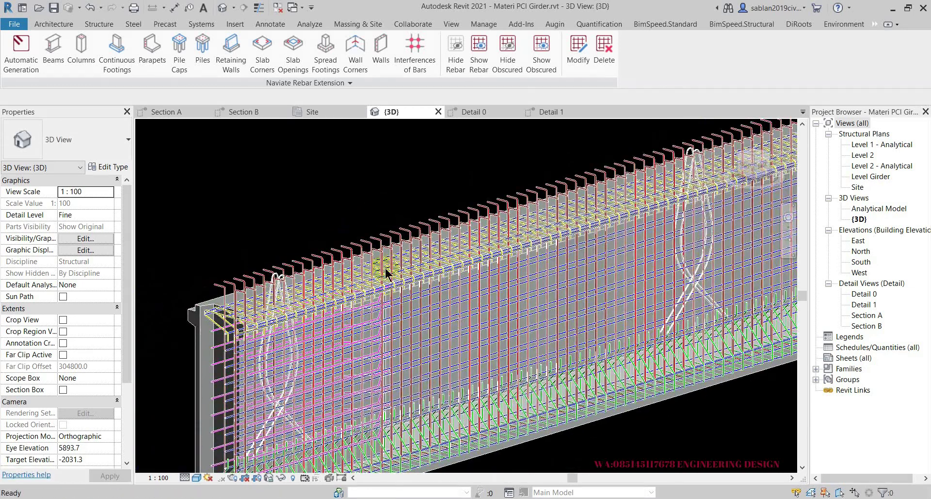